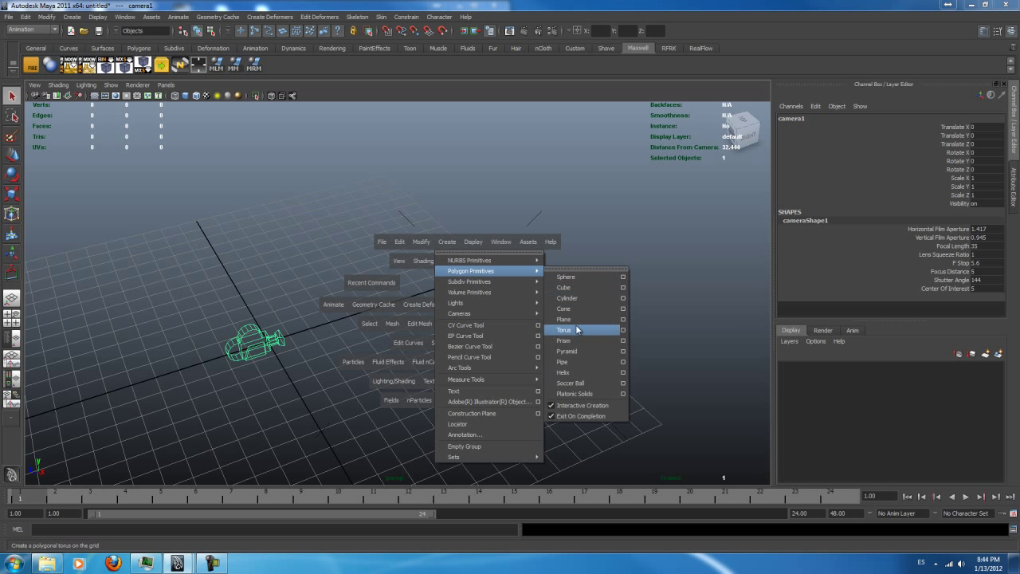
Create a polygon plane ahead of the camera, 3 wide and 3 high, with 2 width and 2 height subdivisions
click(581, 320)
drag(496, 271, 531, 262)
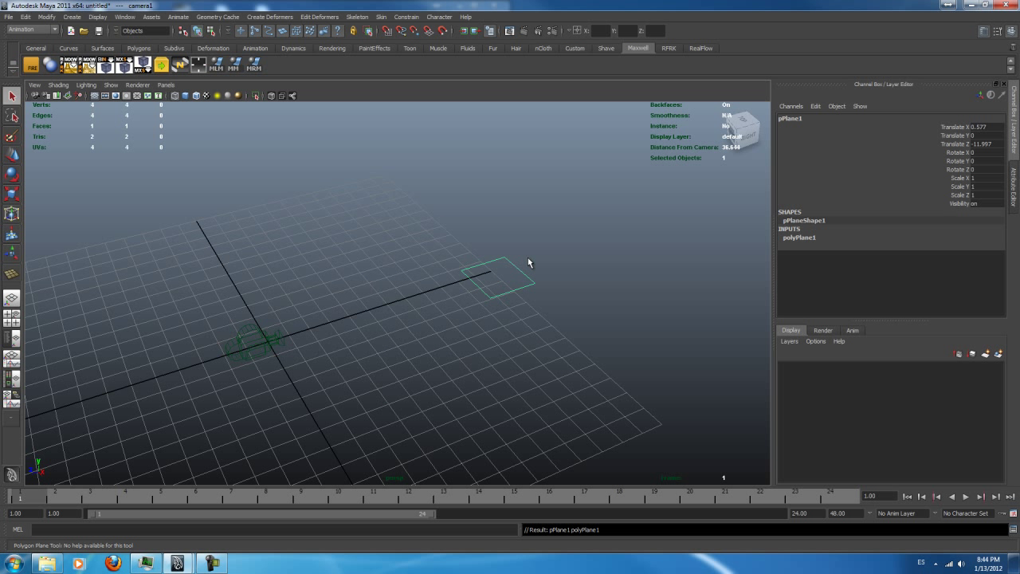
click(810, 237)
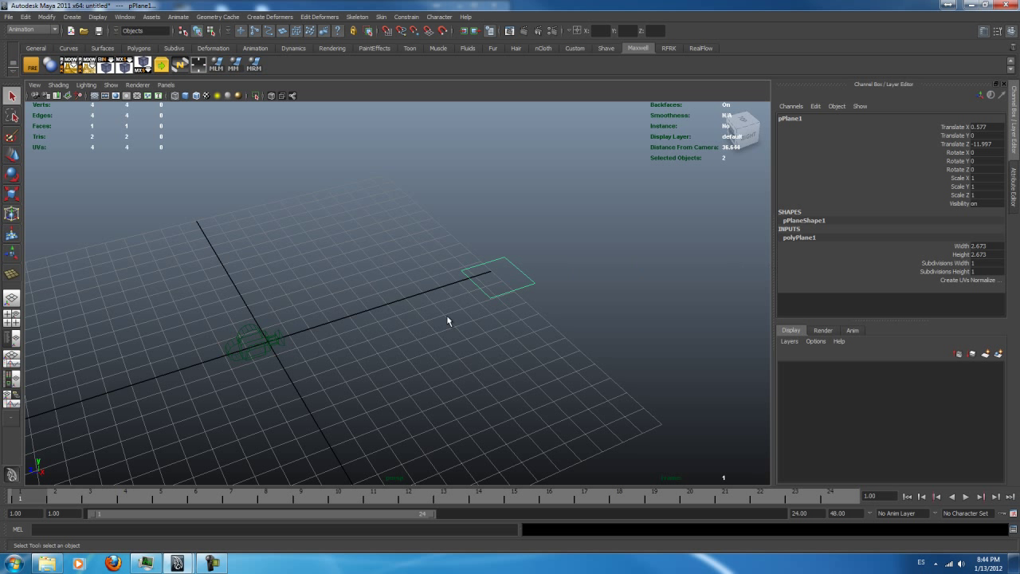
drag(991, 255, 988, 246)
text(3)
key(Tab)
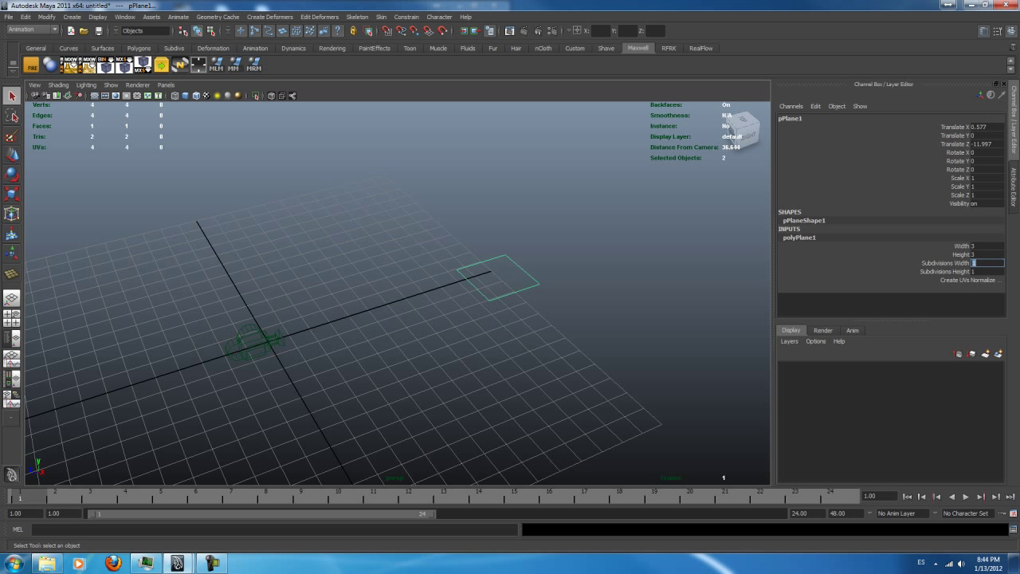
text(2)
key(Tab)
Position the plane at X 0 and Z -12, and rotate it 90 degrees about X
key(Tab)
key(Tab)
key(Tab)
text(-12)
key(Tab)
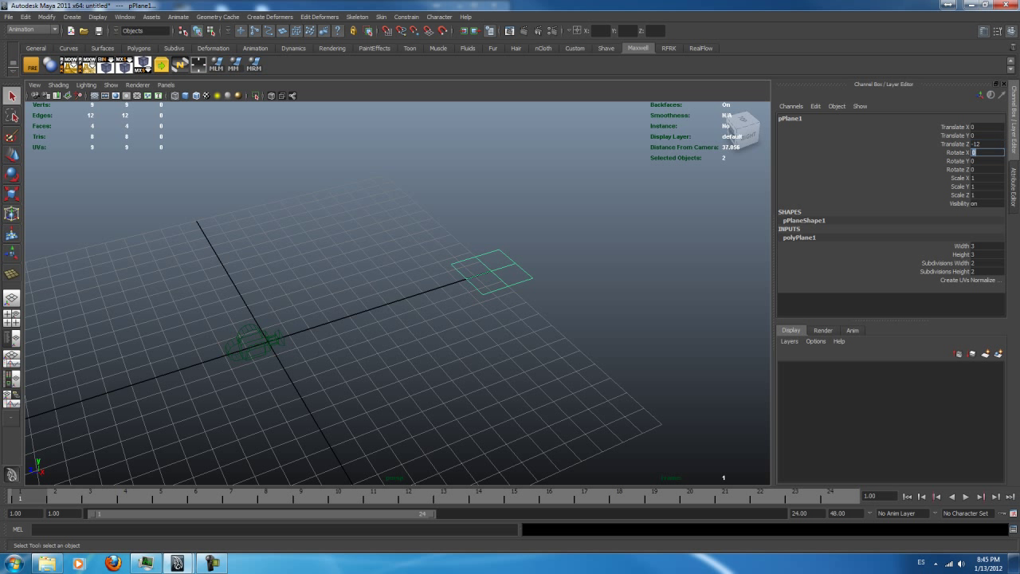
key(Return)
Create a distance measurement with the Distance Tool, running from the front of the camera to the plane
alt+drag(493, 322, 386, 330)
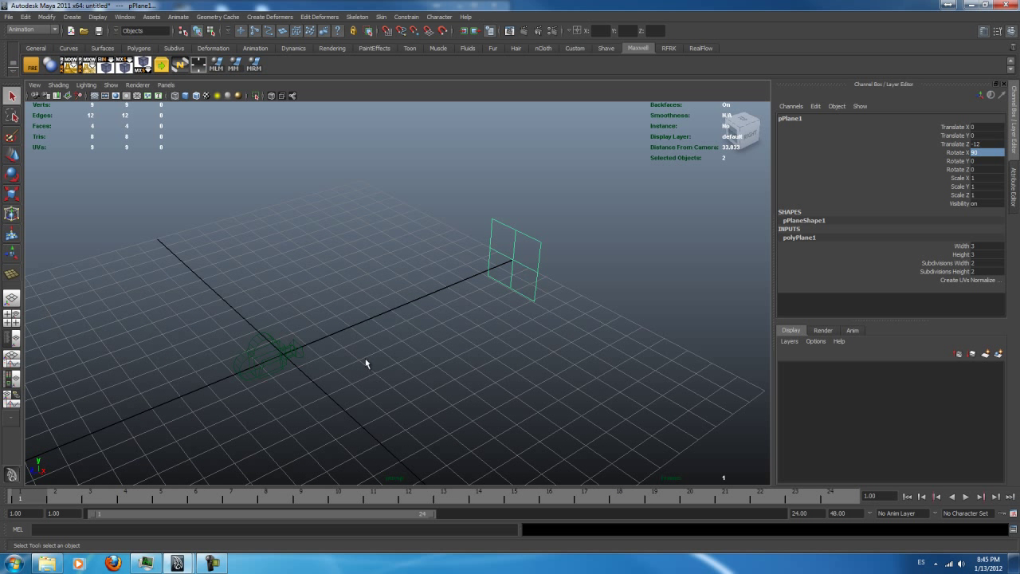
click(72, 17)
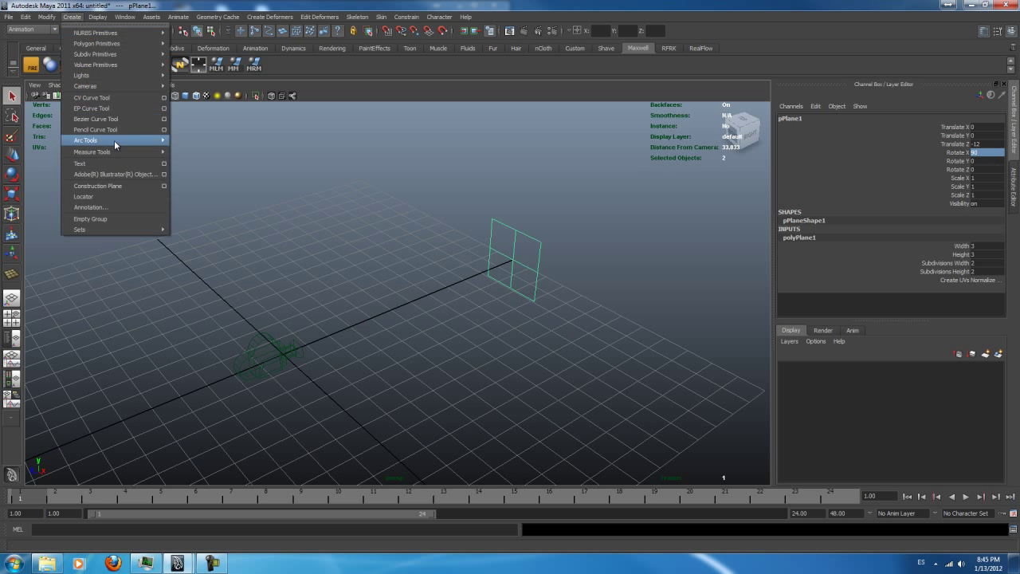
mouse_move(107, 86)
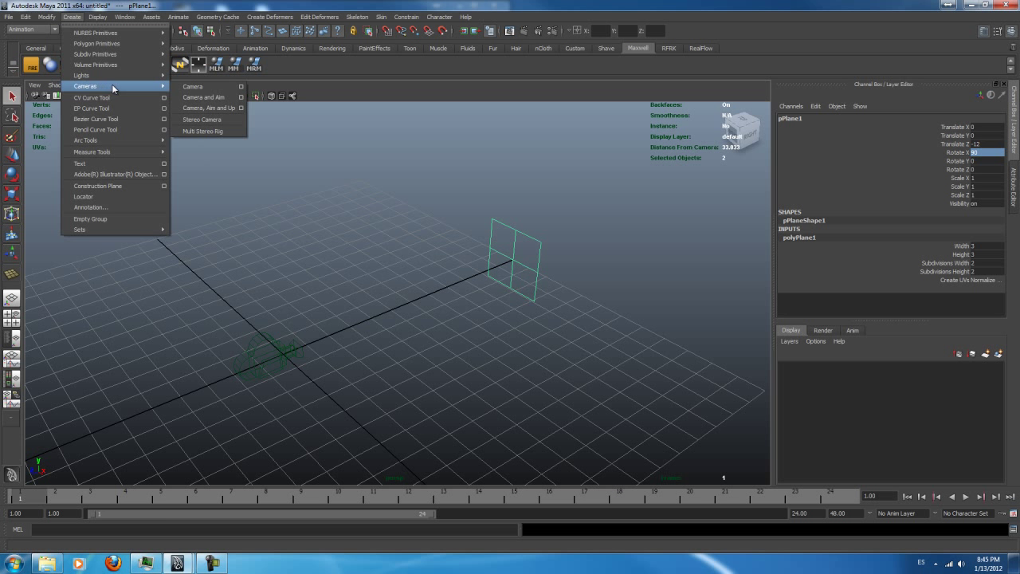
mouse_move(109, 151)
click(181, 159)
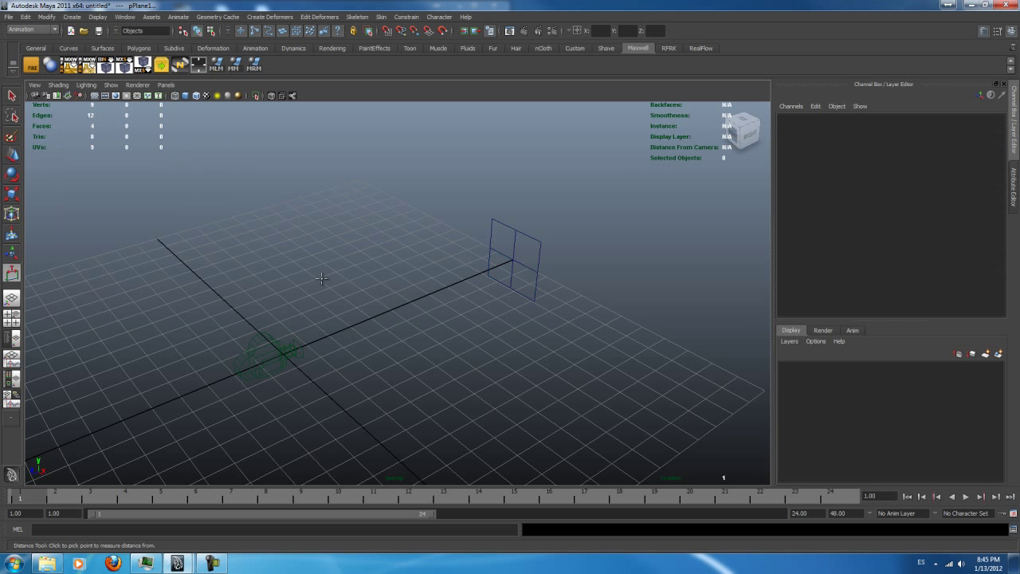
scroll(345, 358, up, 3)
alt+drag(345, 358, 321, 384)
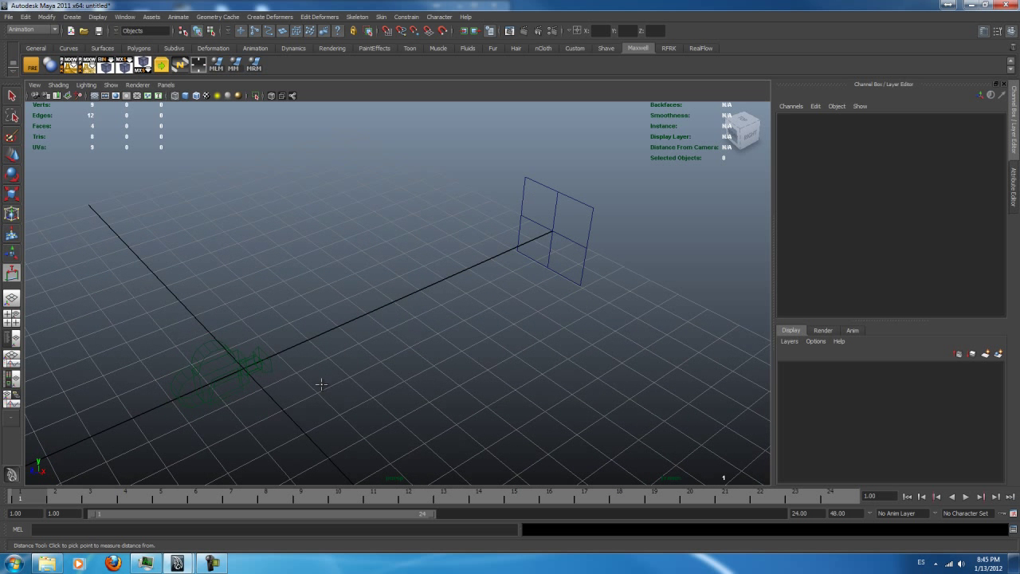
click(256, 386)
click(572, 239)
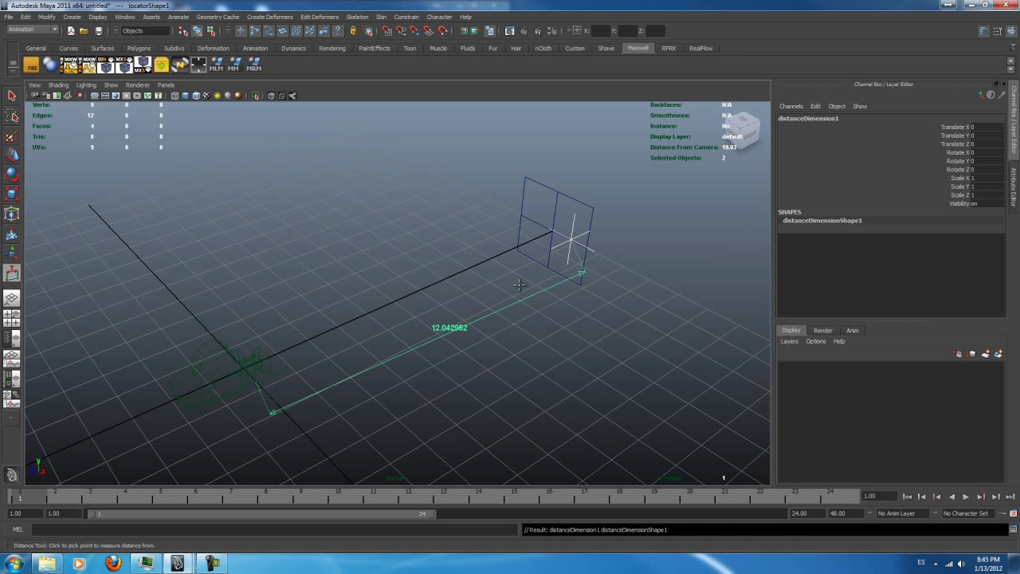
Set the X and Z translation of the measurement's locator at the camera to 0
alt+drag(299, 371, 316, 351)
key(w)
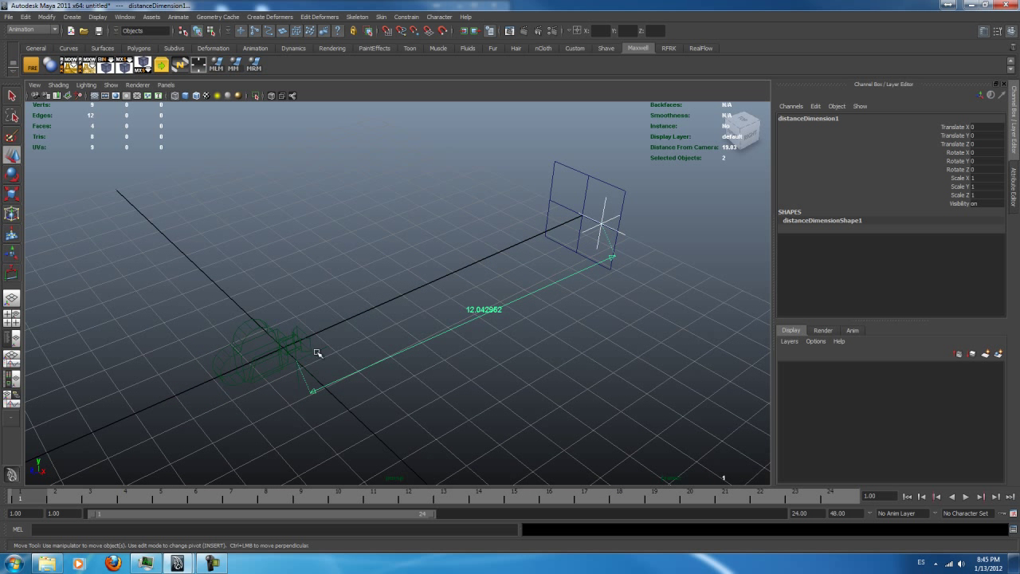
click(317, 351)
double_click(988, 128)
text(0)
double_click(988, 144)
key(Return)
Set the translation of the measurement's locator at the plane to X 0 and Z -12
alt+drag(507, 260, 642, 348)
click(666, 339)
click(662, 337)
double_click(988, 126)
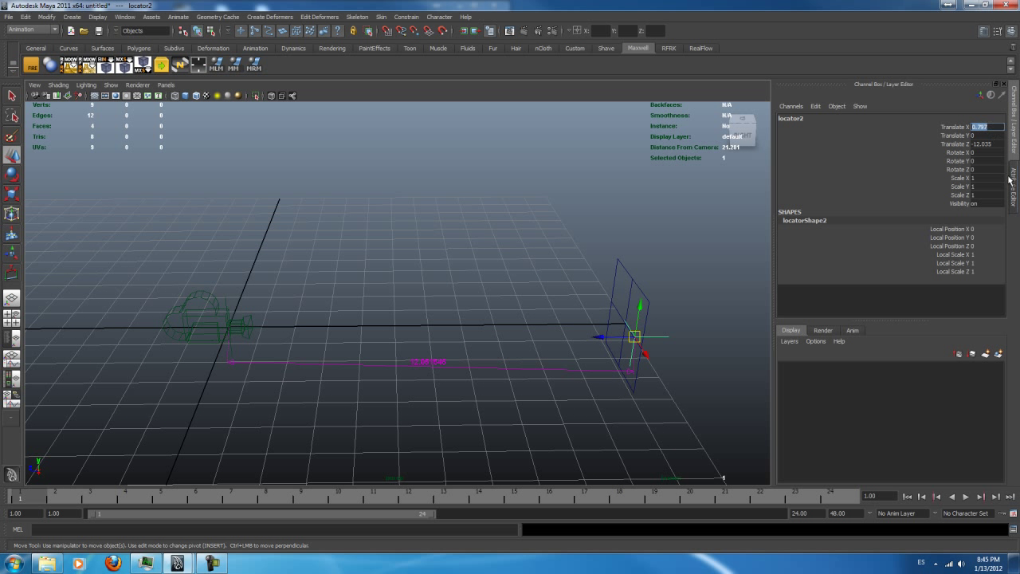
text(0)
key(Tab)
key(Tab)
text(-12)
key(Return)
Parent the locator at the grid origin to the camera
alt+drag(413, 274, 348, 296)
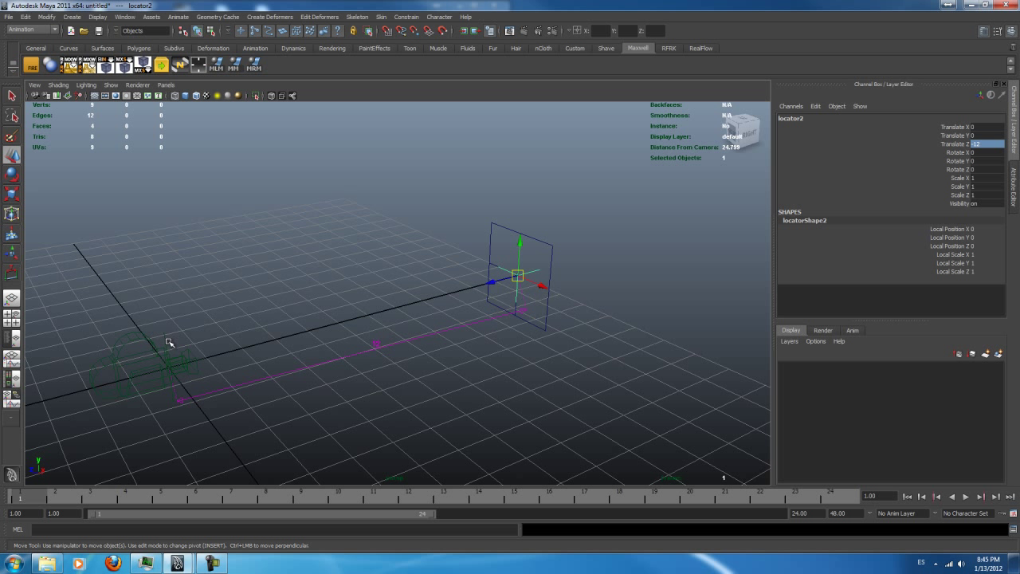
alt+middle_drag(251, 344, 266, 314)
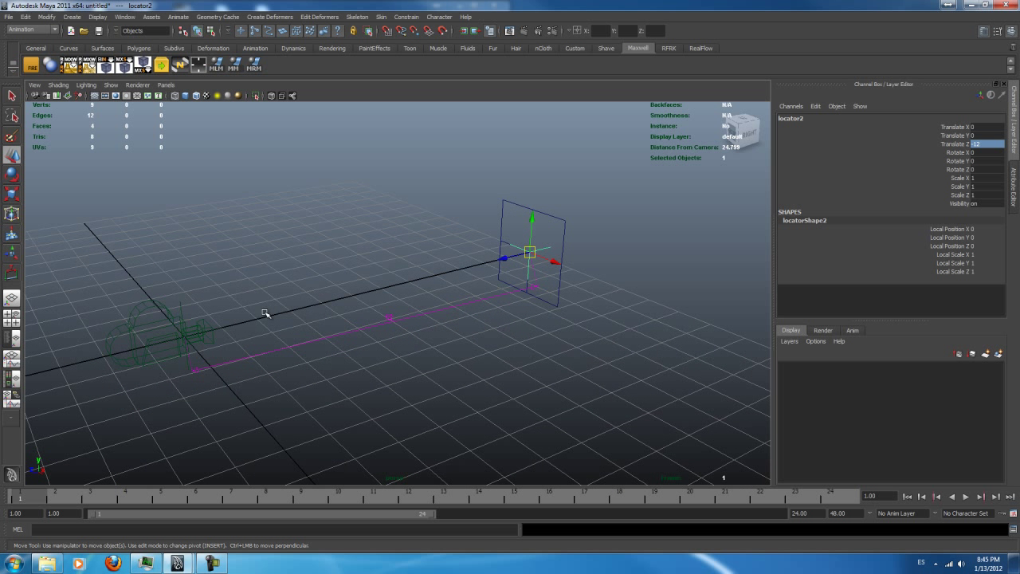
click(181, 331)
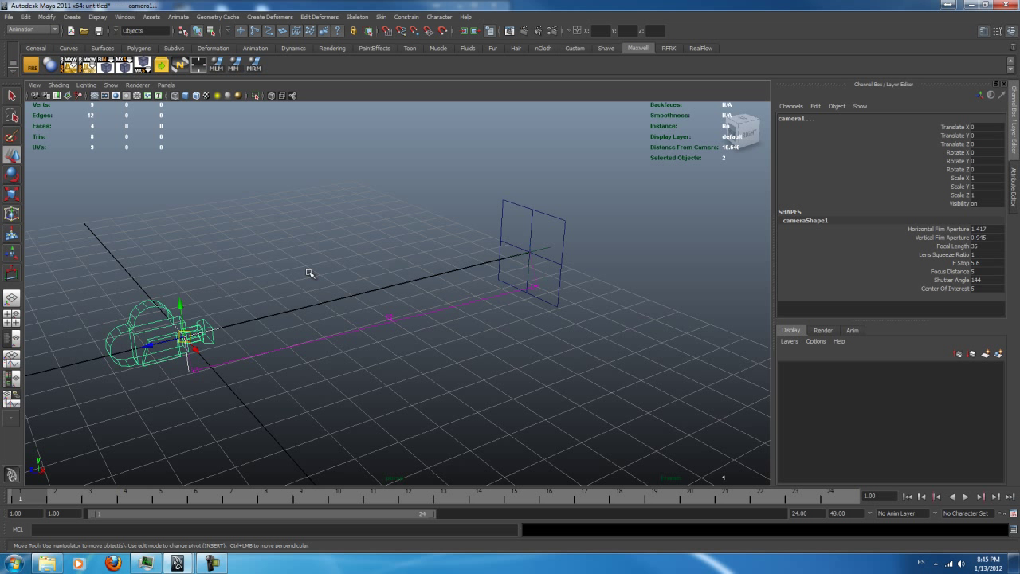
key(p)
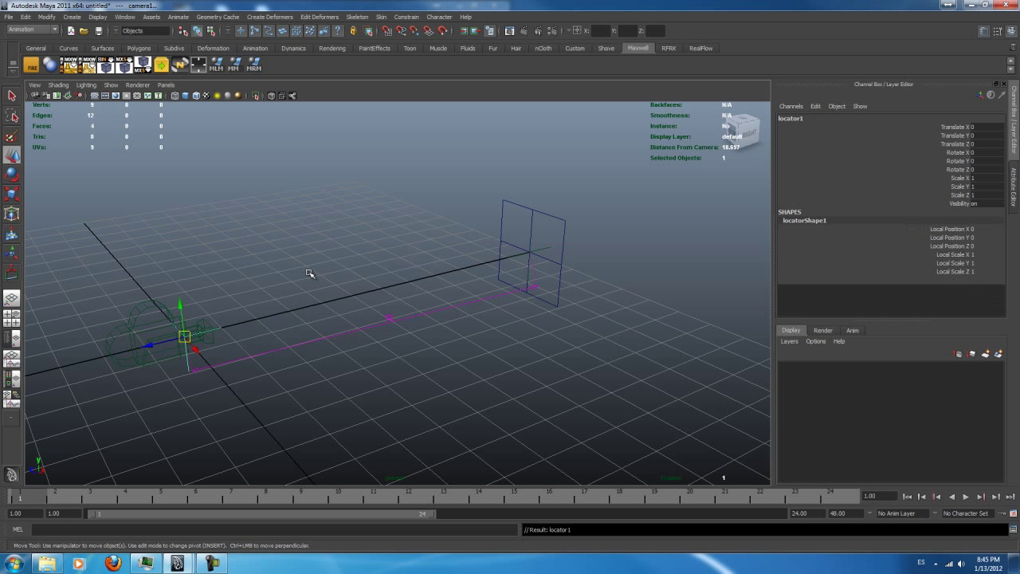
Parent the far locator of the distance measurement to the plane
alt+drag(556, 271, 481, 347)
alt+drag(583, 313, 605, 328)
click(631, 338)
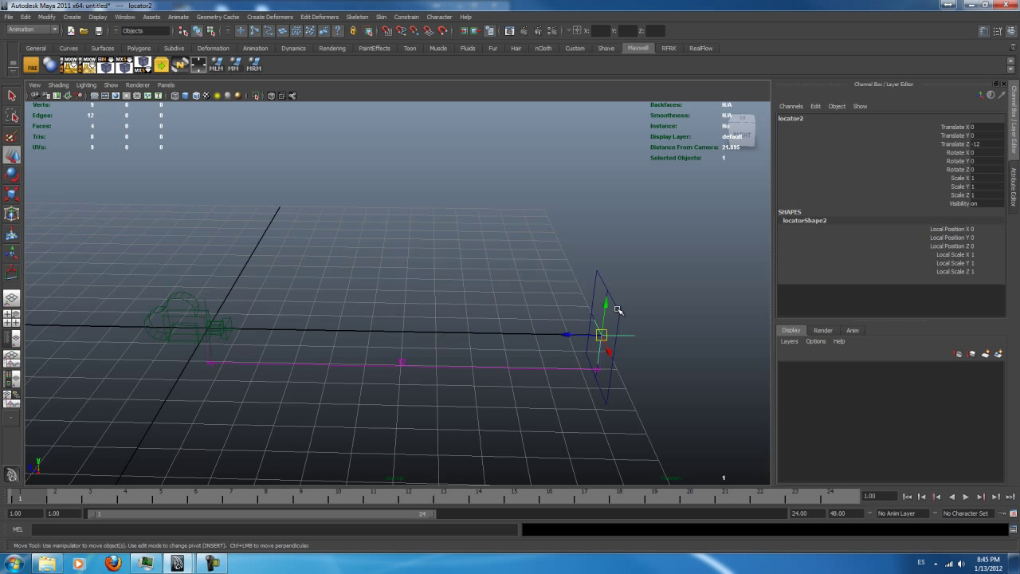
shift+click(616, 308)
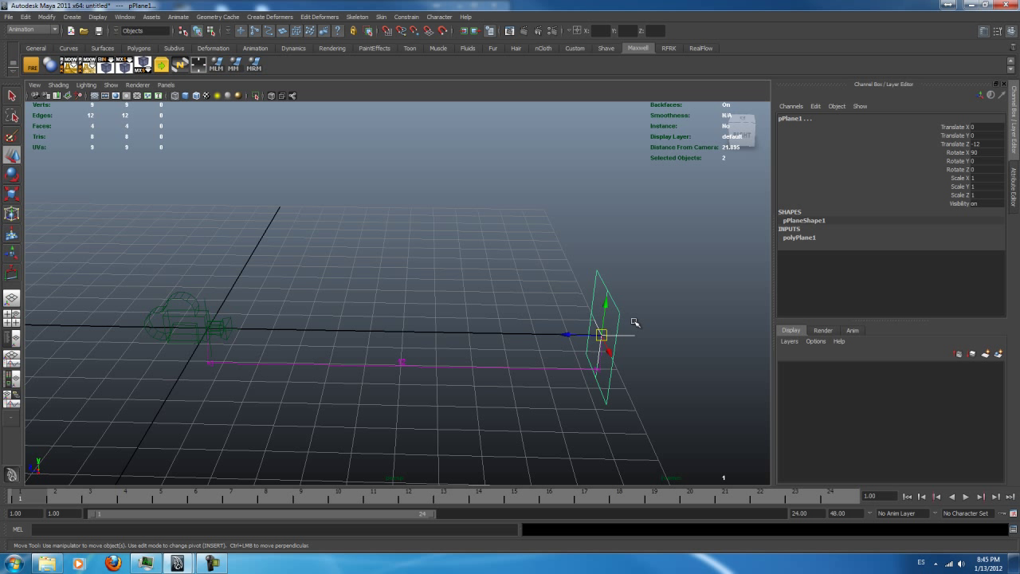
key(p)
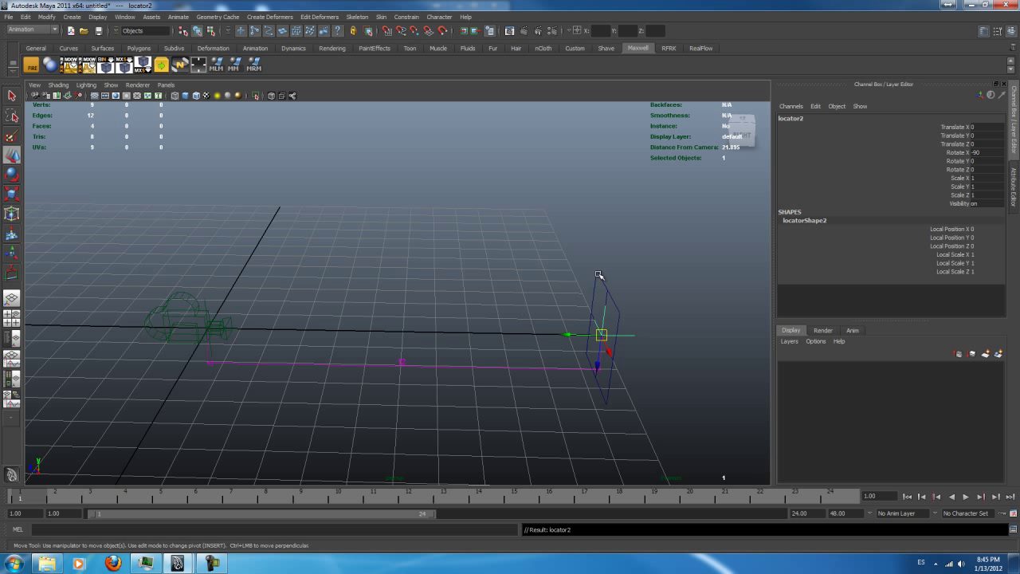
Try moving the plane sideways and upward to check its locator follows, and undo the moves
click(598, 275)
alt+drag(515, 319, 418, 353)
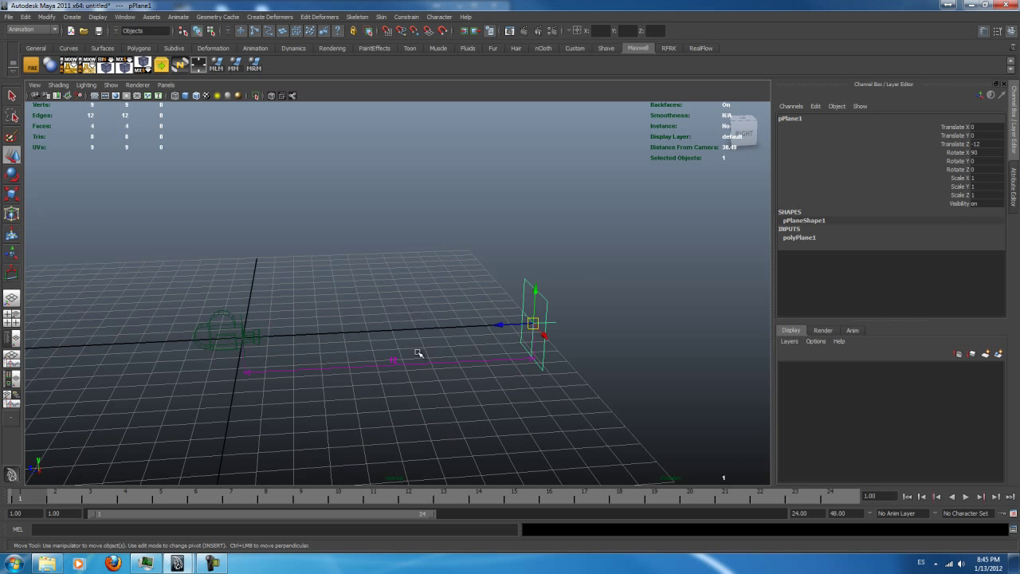
click(350, 322)
alt+drag(319, 326, 337, 375)
click(540, 247)
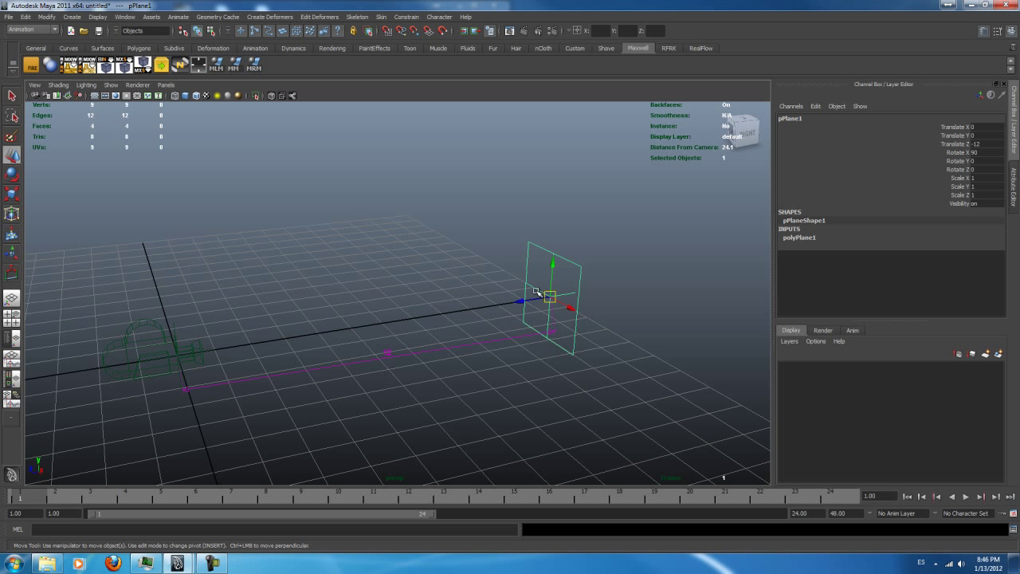
drag(571, 308, 585, 191)
key(ctrl+z)
key(ctrl+z)
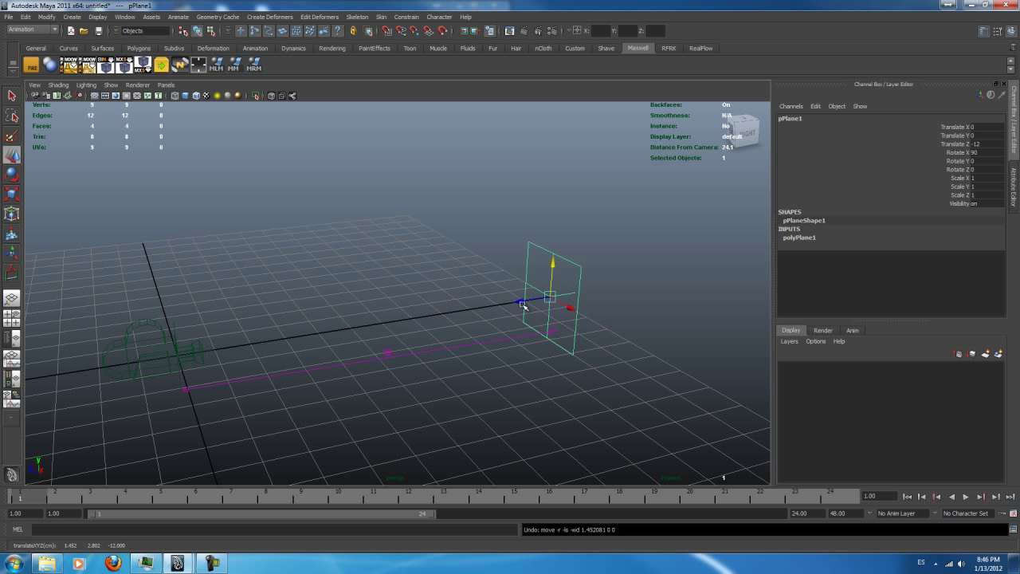
Test the distance measurement by moving the plane along Z to about -15.5 and about -5.6, and undo both moves
drag(522, 301, 610, 282)
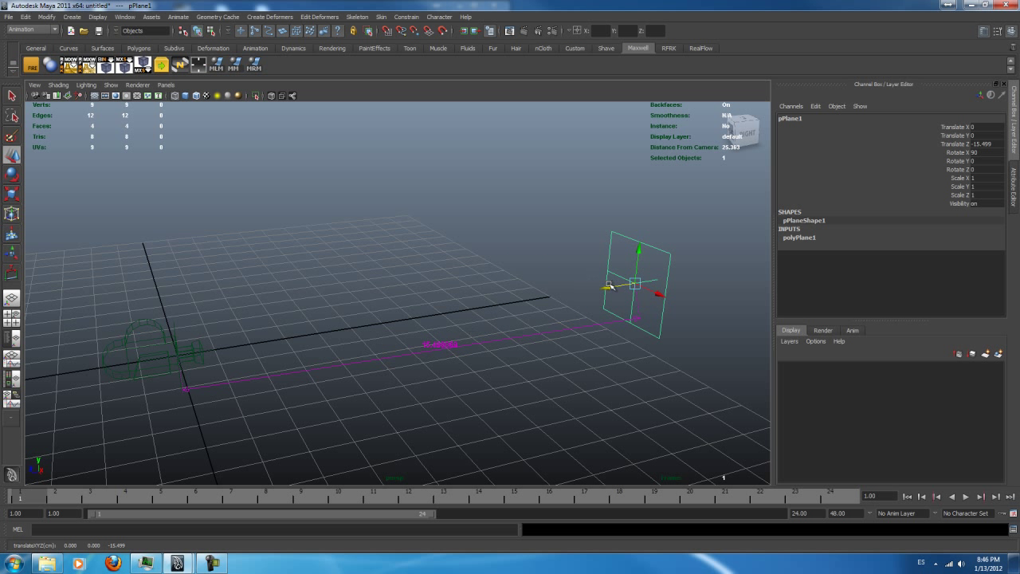
drag(611, 290, 342, 350)
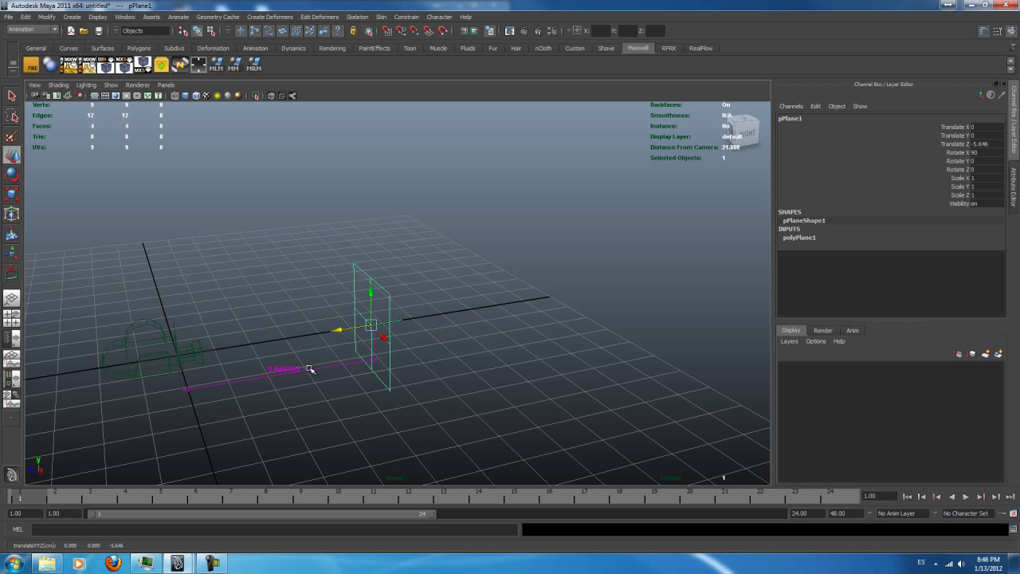
key(ctrl+z)
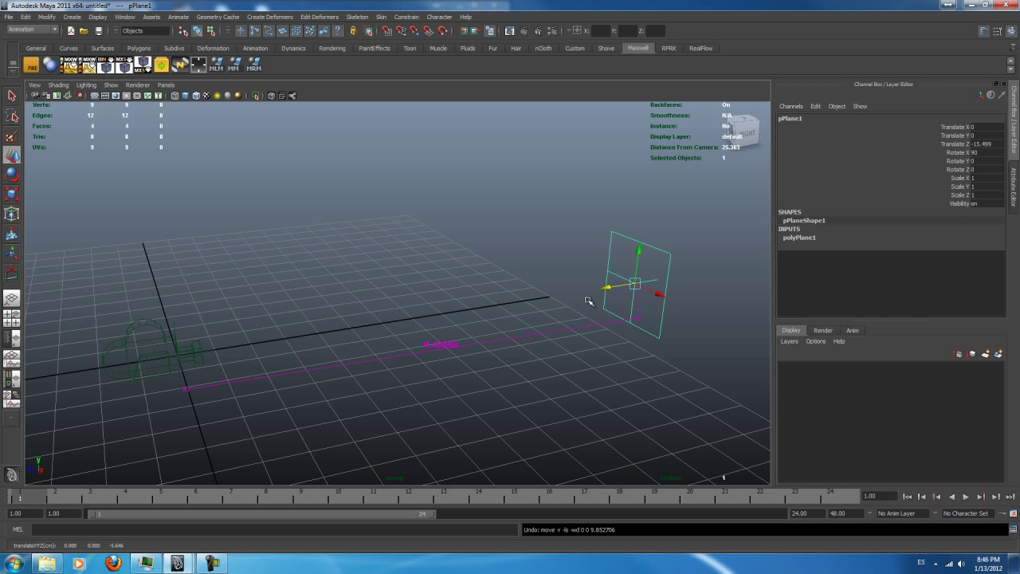
key(ctrl+z)
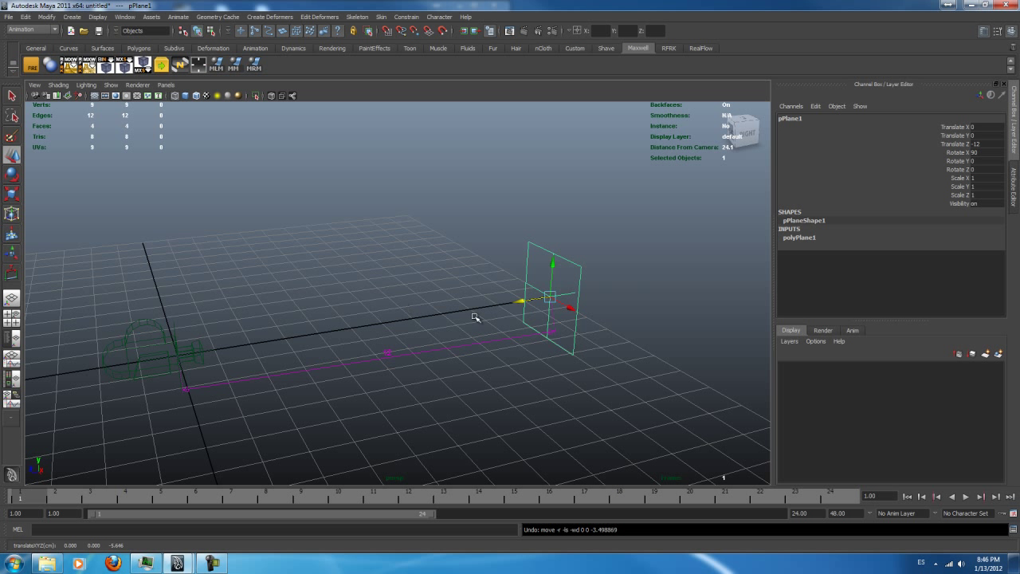
Add an aim constraint that points the camera at the plane, with a Y offset of -90
click(484, 233)
click(538, 247)
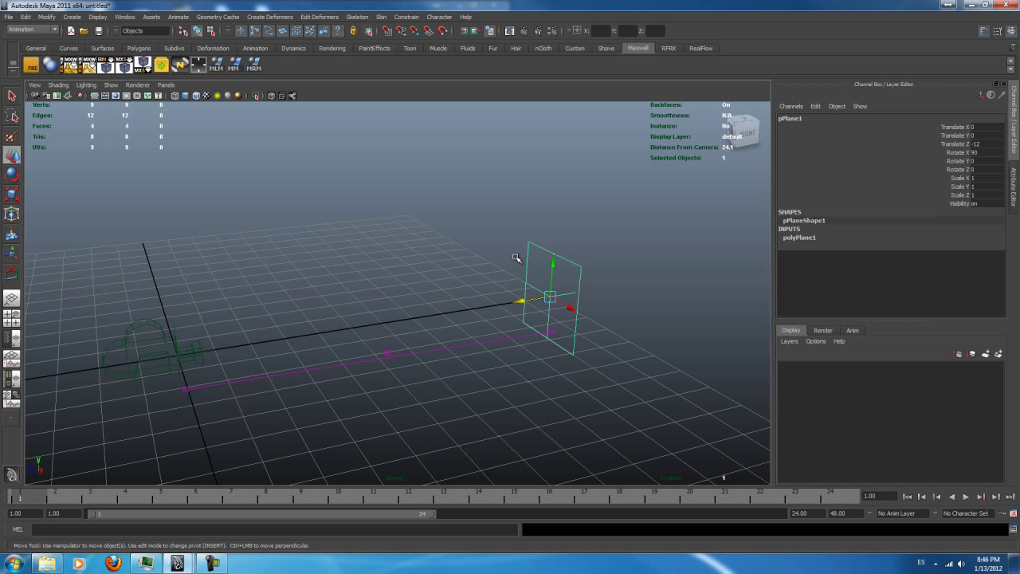
shift+click(156, 321)
click(406, 17)
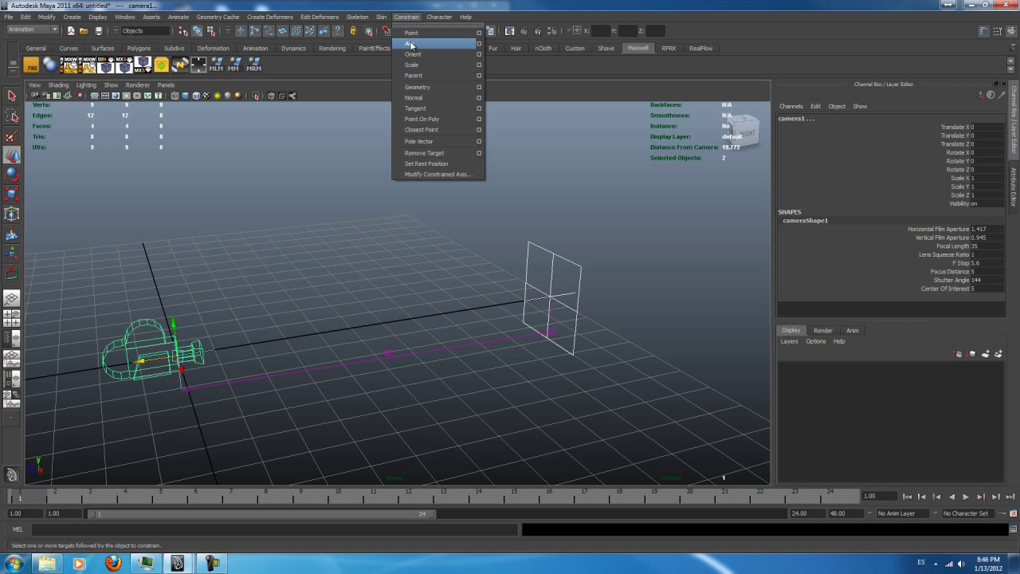
click(479, 44)
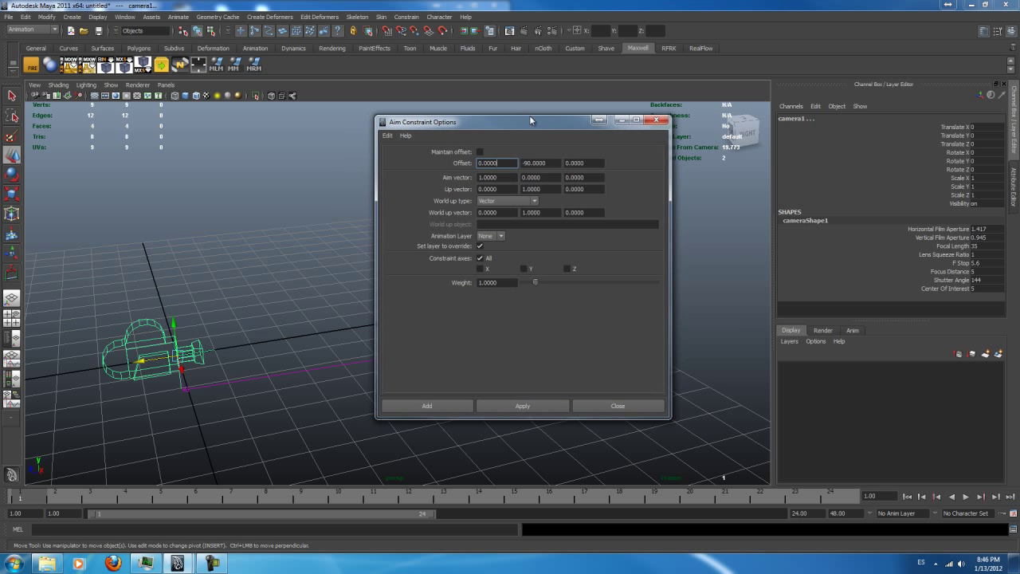
drag(529, 120, 650, 99)
click(665, 145)
click(574, 385)
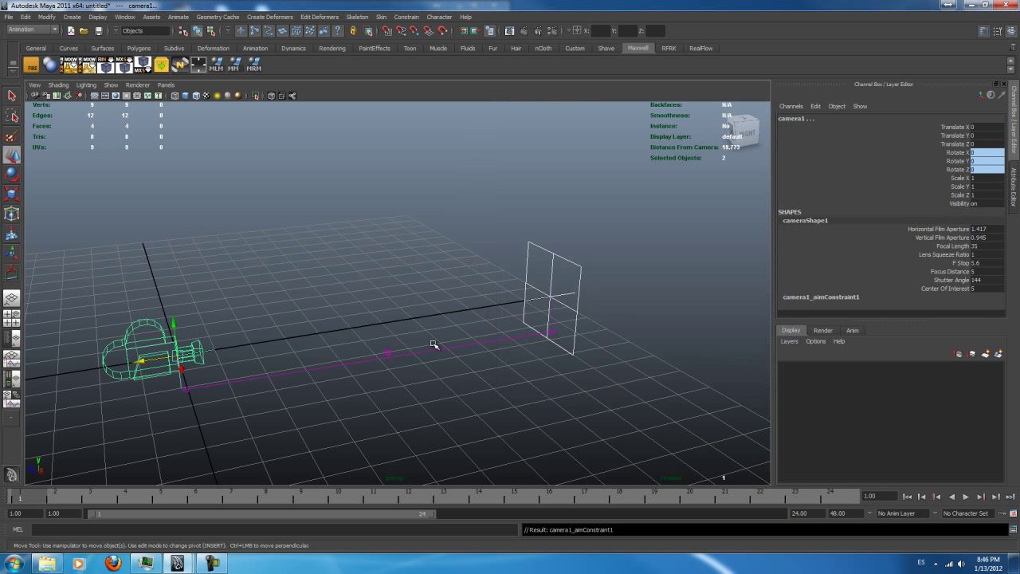
Test the aim constraint by raising the camera to about 3.04 in Y, and undo the move
click(217, 310)
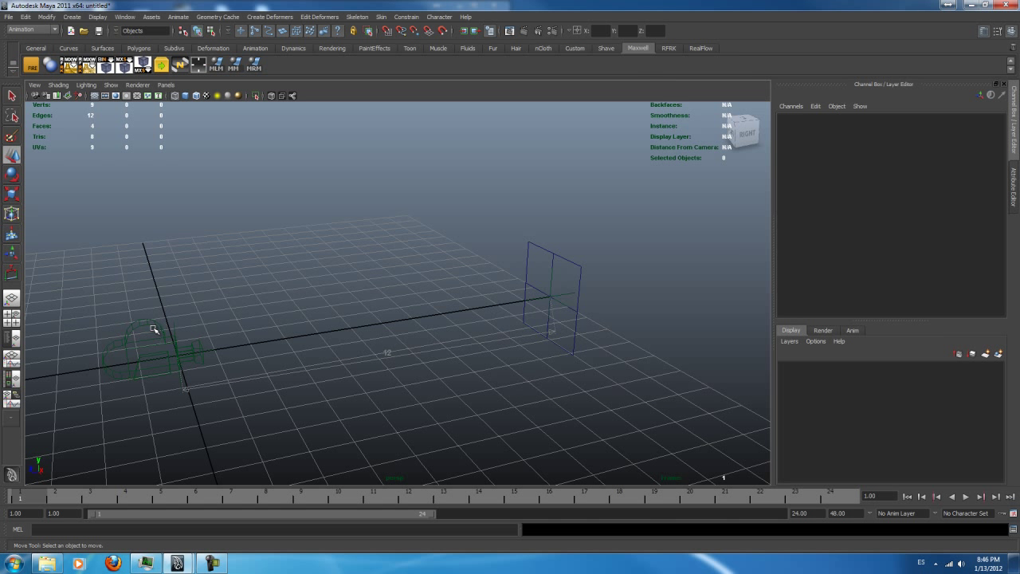
click(159, 330)
drag(174, 325, 280, 212)
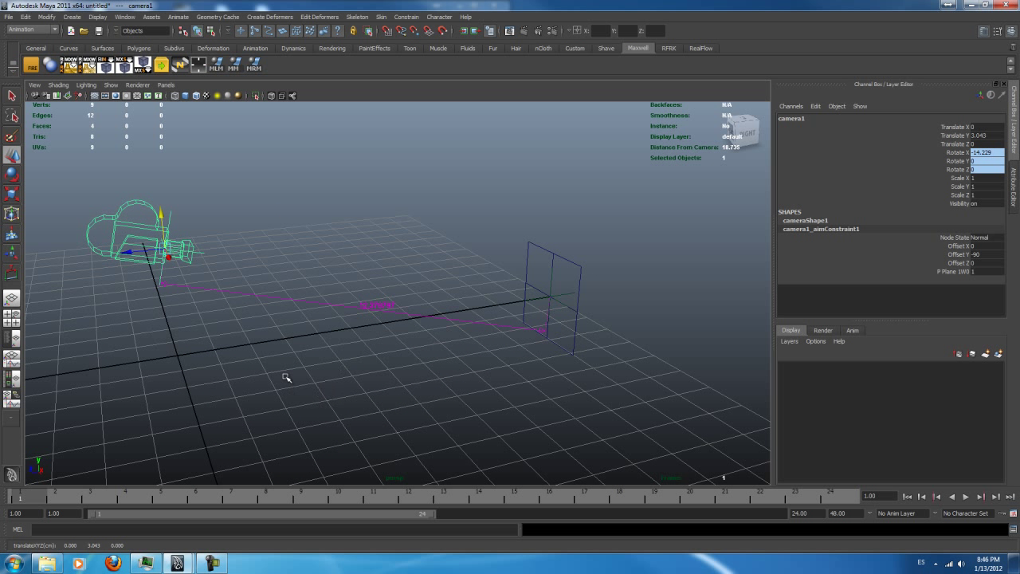
key(ctrl+z)
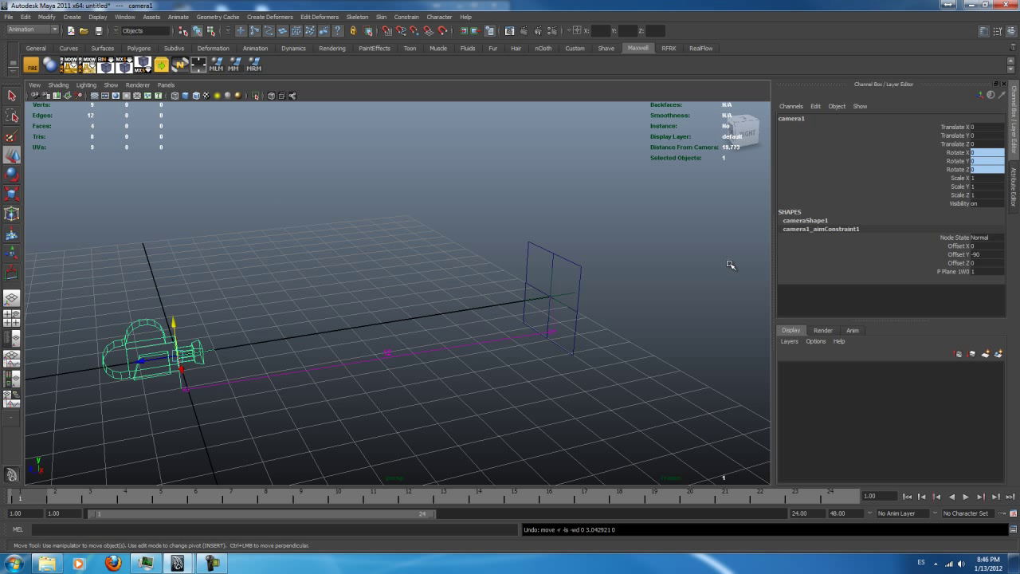
Delete the aim constraint from the camera's hierarchy
key(shift+o)
click(66, 165)
click(118, 197)
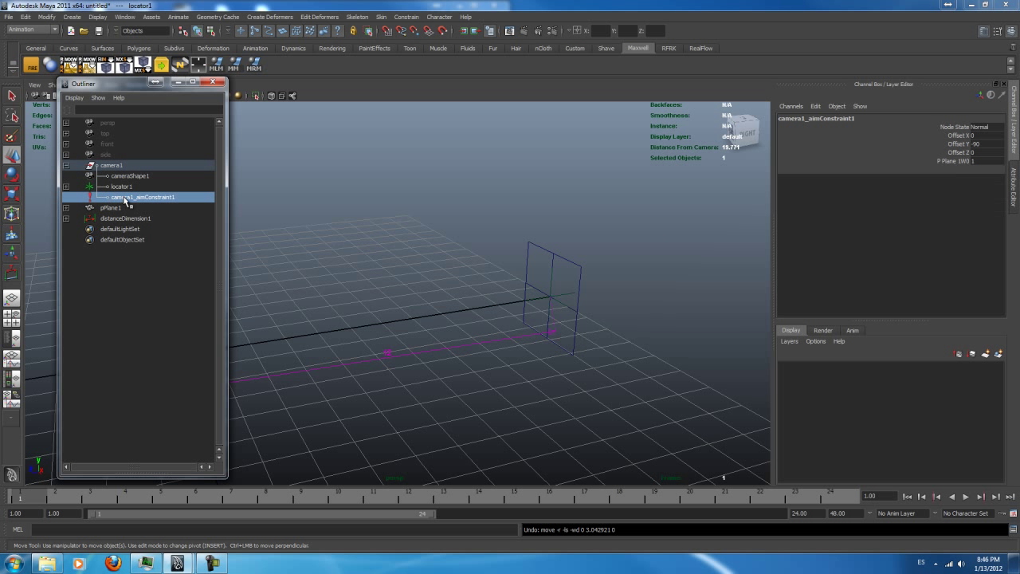
key(Delete)
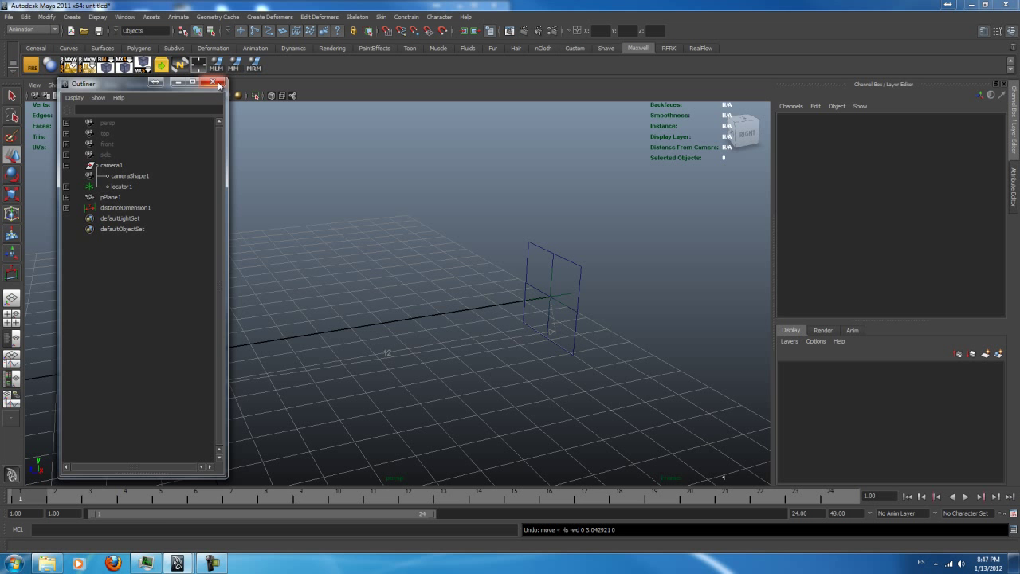
Close the Outliner and inspect the plane and camera together in the viewport
click(213, 82)
alt+drag(389, 255, 452, 316)
alt+drag(358, 319, 394, 321)
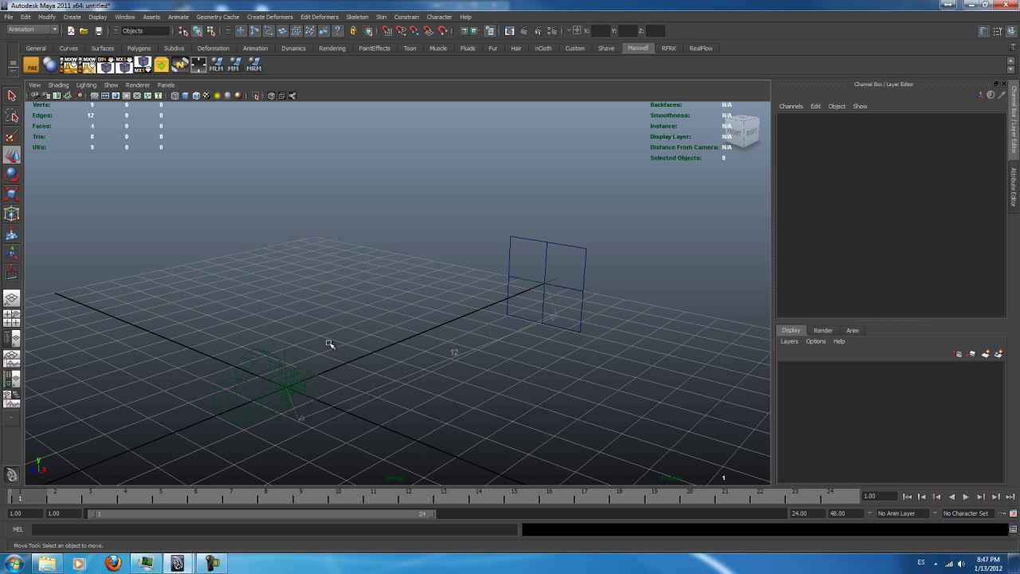
click(539, 243)
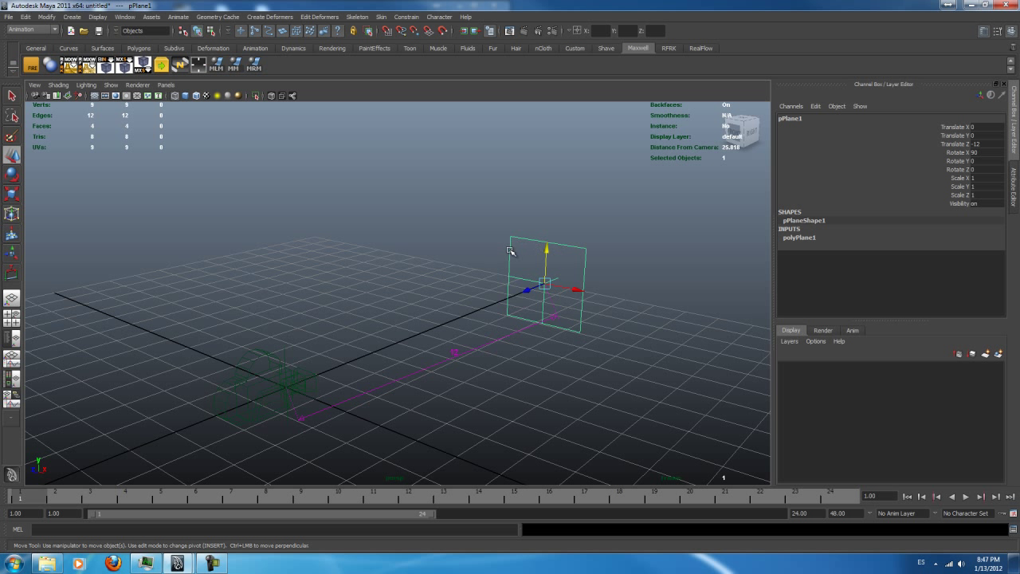
shift+click(252, 358)
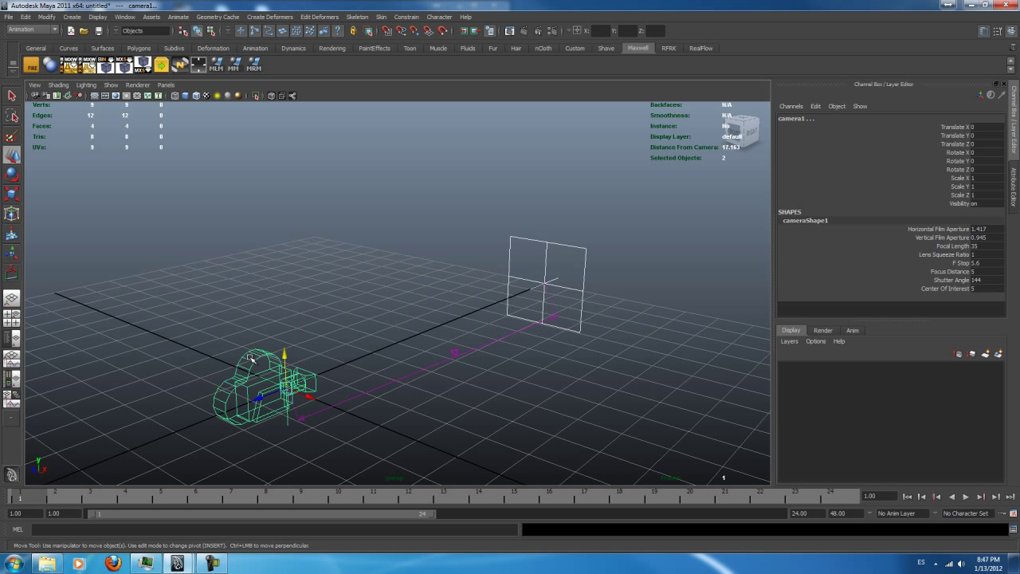
shift+click(251, 358)
click(493, 243)
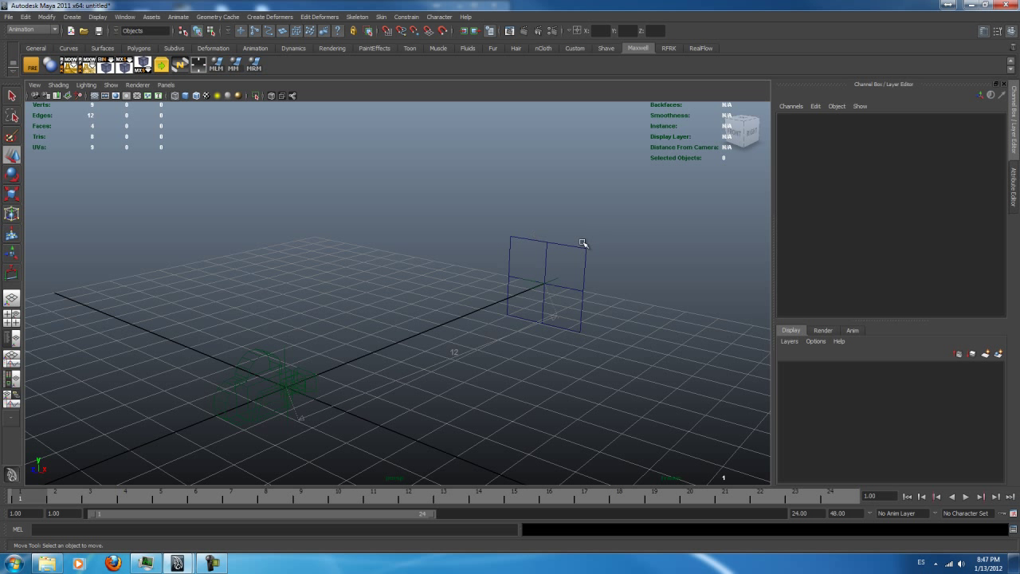
Lock the Translate X and Translate Y channels of the plane
click(530, 239)
click(959, 128)
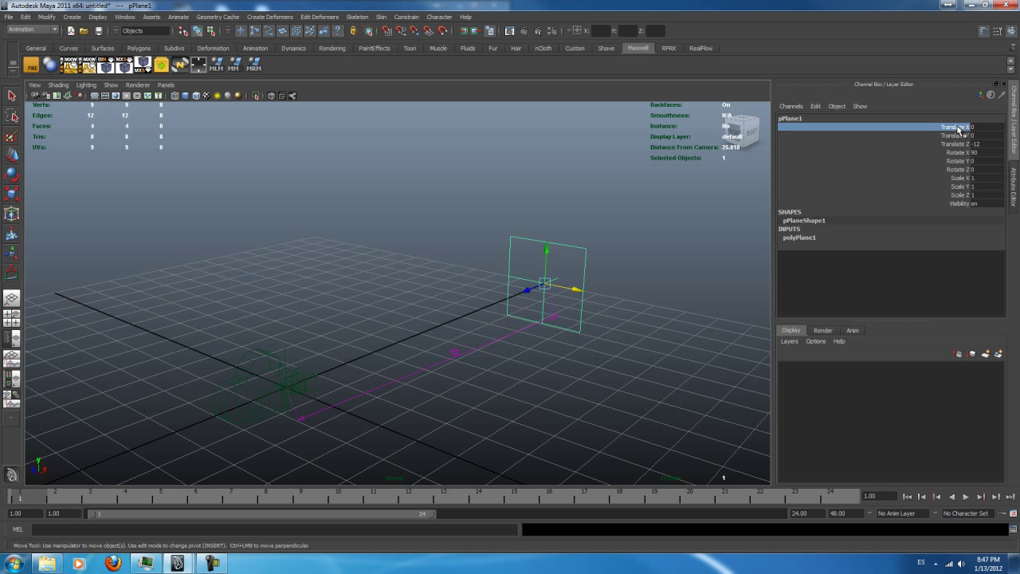
drag(958, 128, 959, 137)
right_click(959, 137)
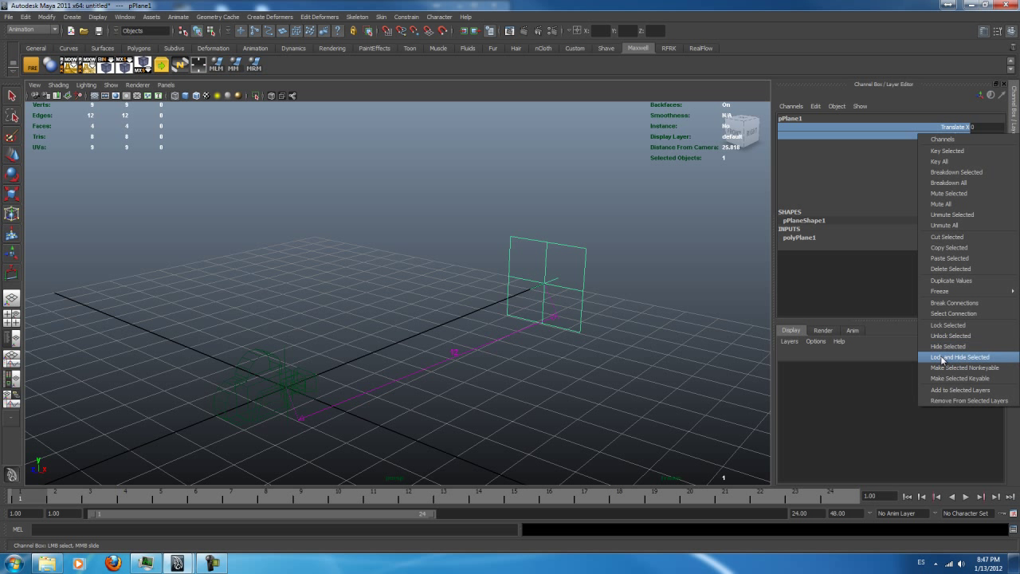
click(949, 326)
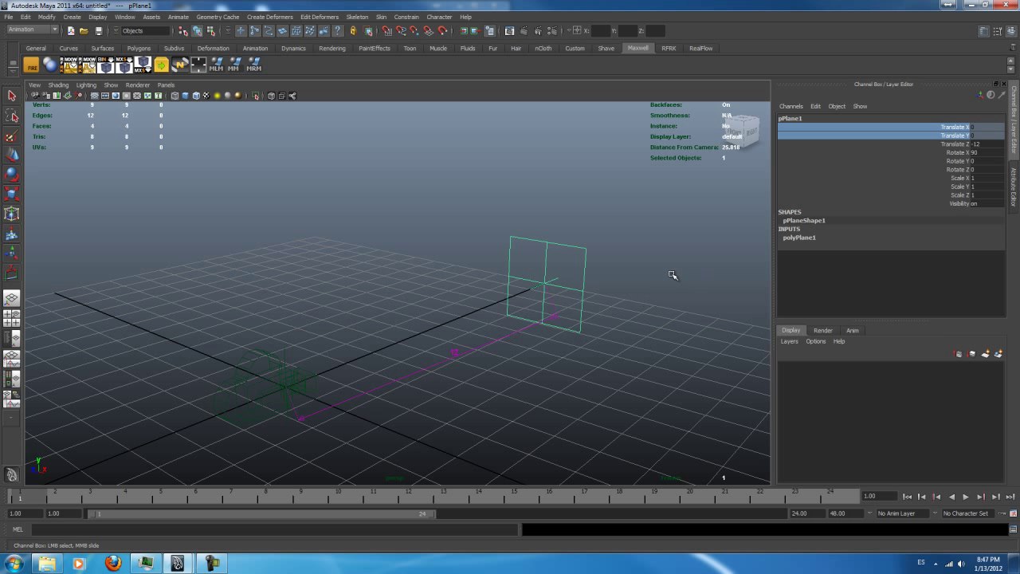
Test the locked plane by moving it along Z to about -14.1, and undo the move
click(642, 277)
click(581, 248)
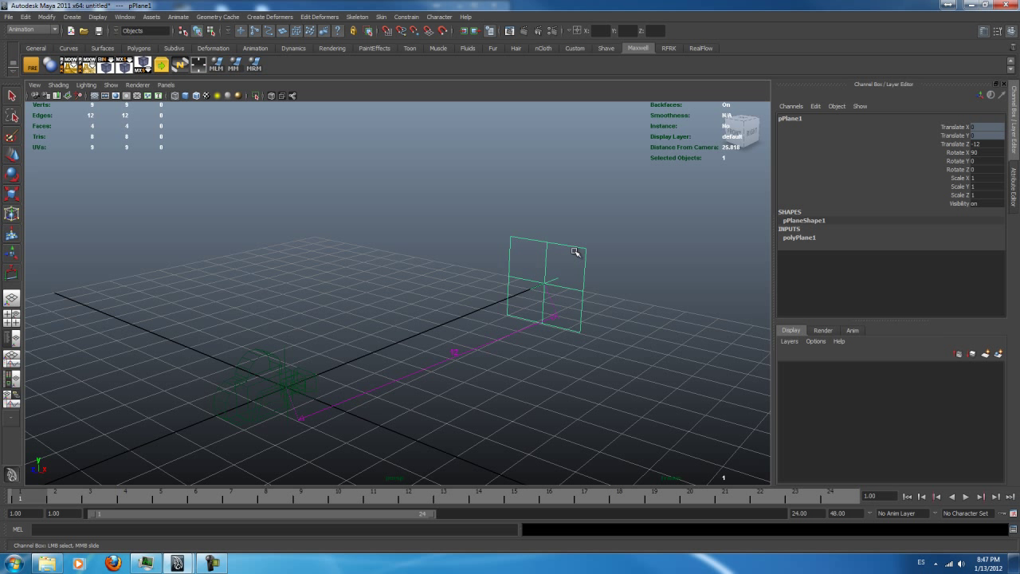
drag(527, 292, 564, 294)
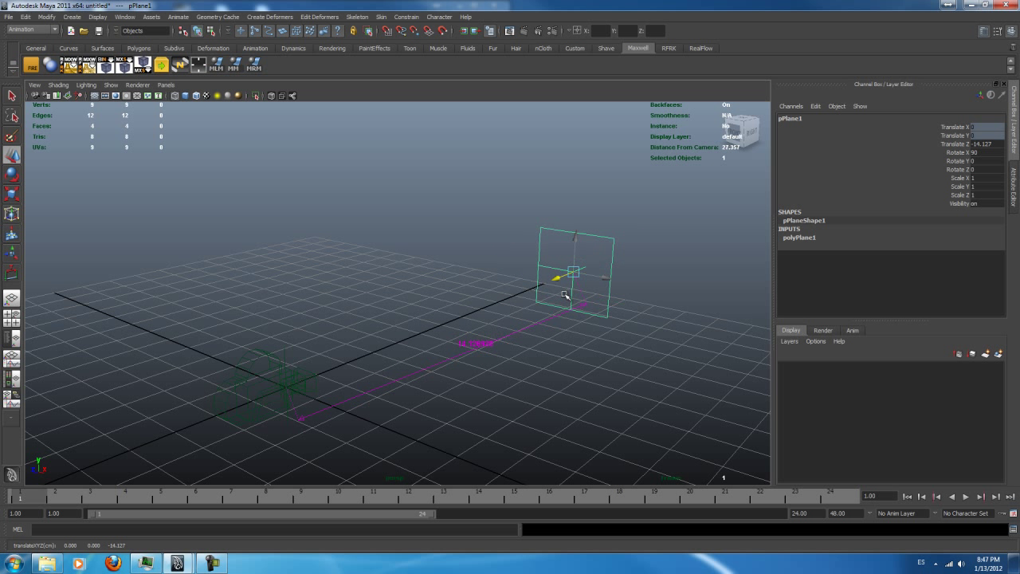
key(ctrl+z)
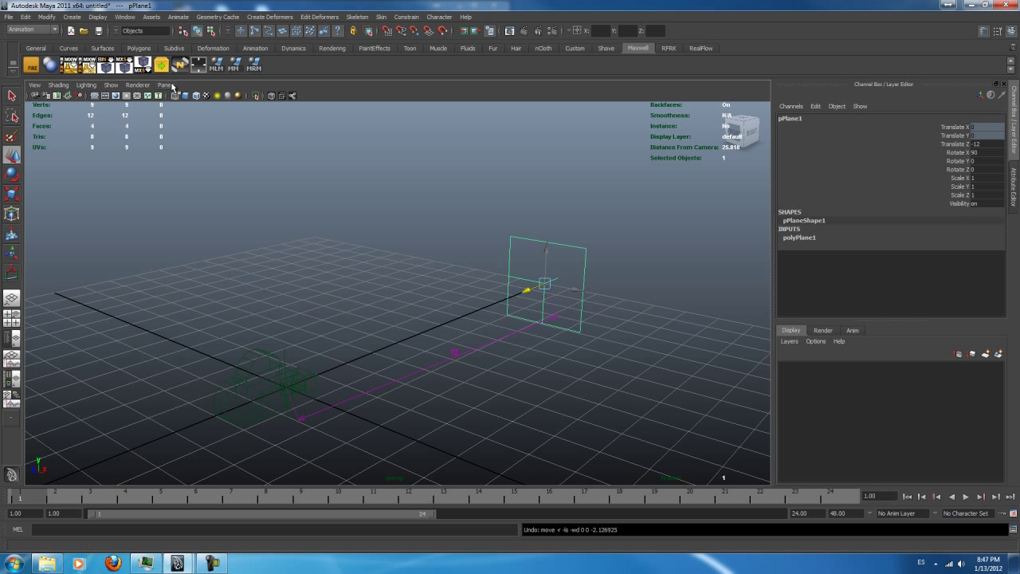
Look through camera1 to check the target plane, and return to the perspective view
click(165, 84)
mouse_move(191, 96)
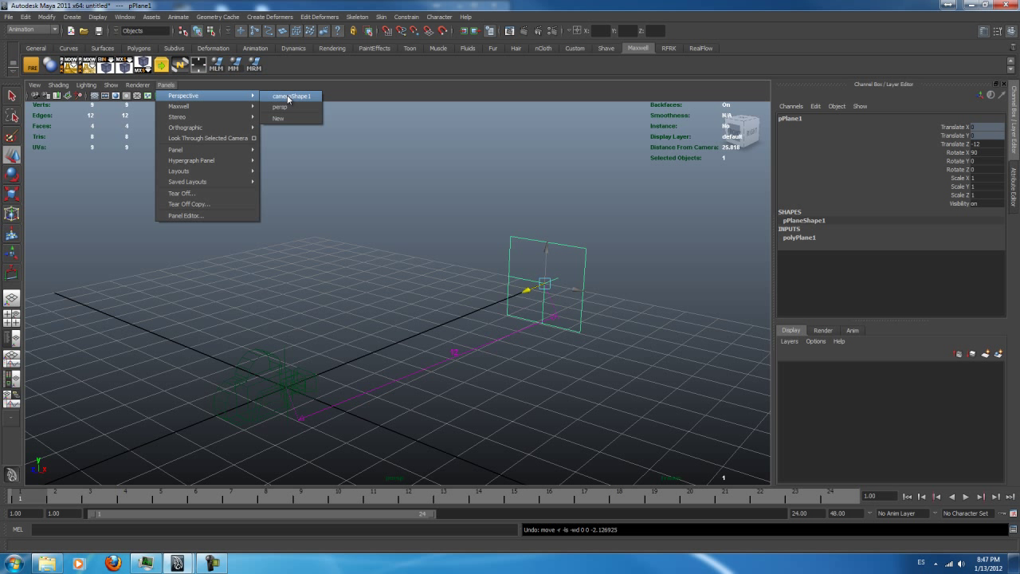
click(288, 96)
click(519, 210)
drag(447, 189, 510, 267)
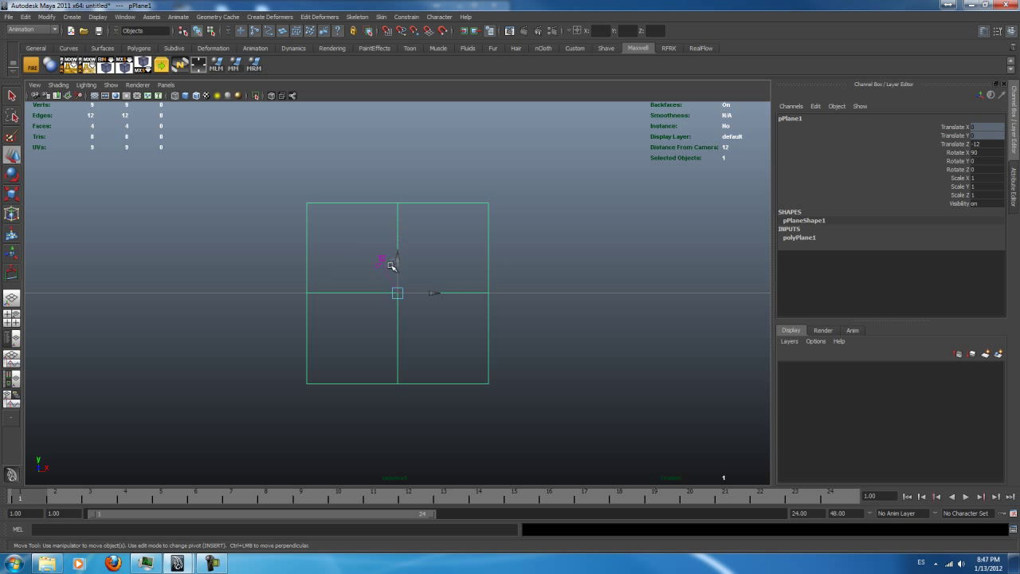
click(434, 238)
click(433, 204)
click(564, 220)
key(space)
click(561, 204)
alt+drag(535, 257, 425, 321)
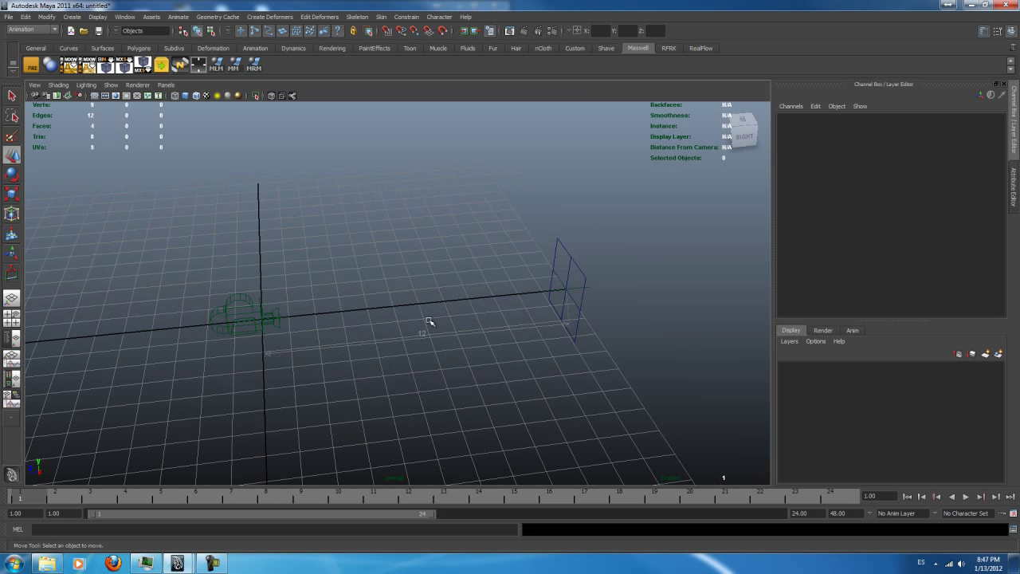
Enable Manual Focus Distance in the camera's Maxwell Render attributes and set the Focus Distance to 0
click(417, 335)
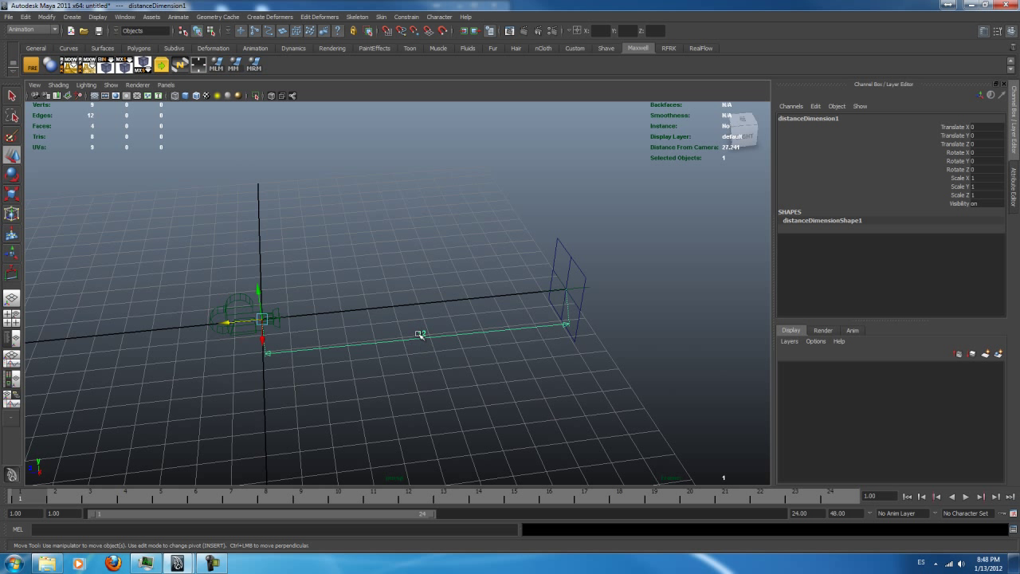
click(273, 308)
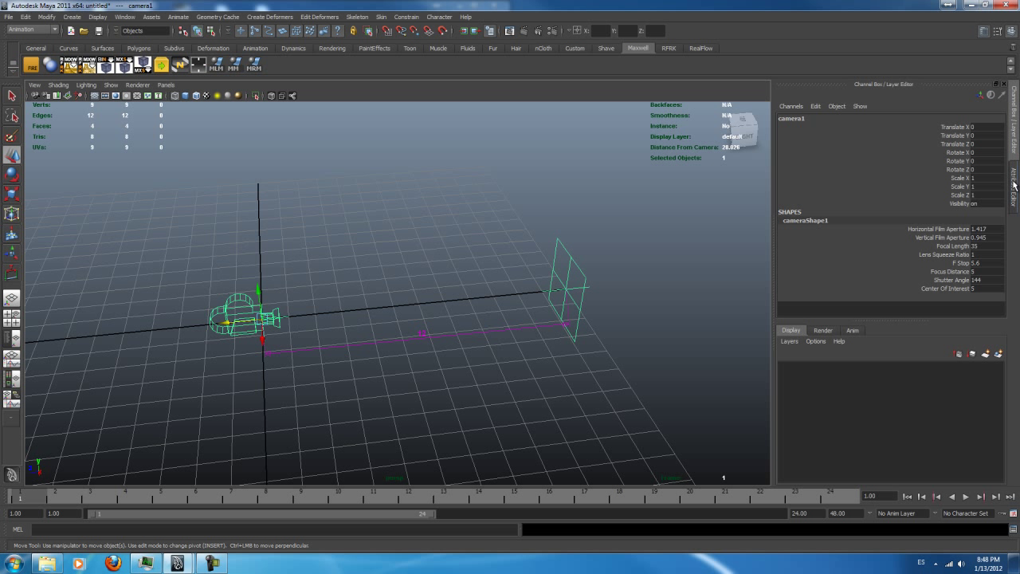
key(ctrl+a)
scroll(973, 223, down, 5)
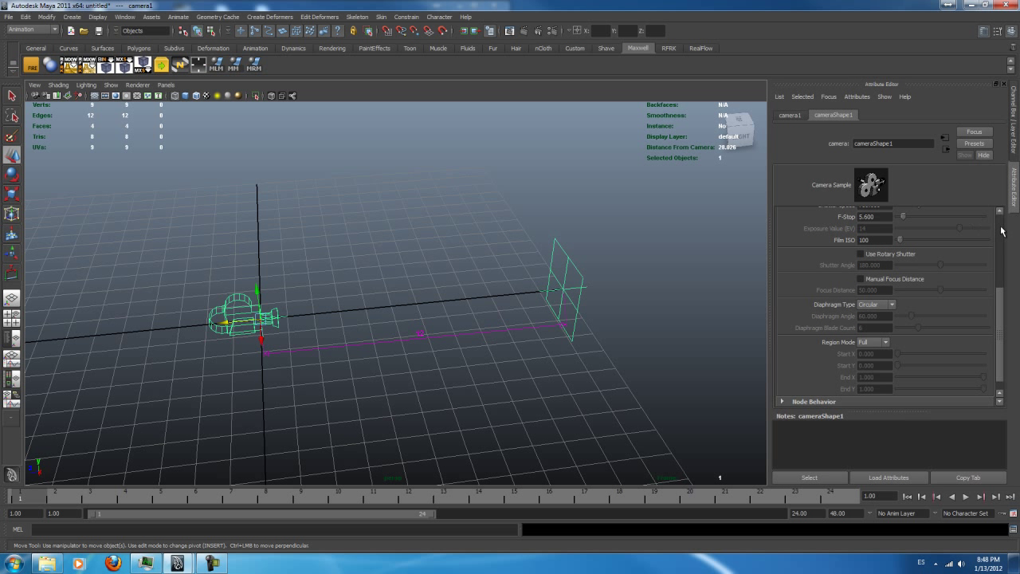
scroll(1002, 231, up, 5)
scroll(956, 302, down, 4)
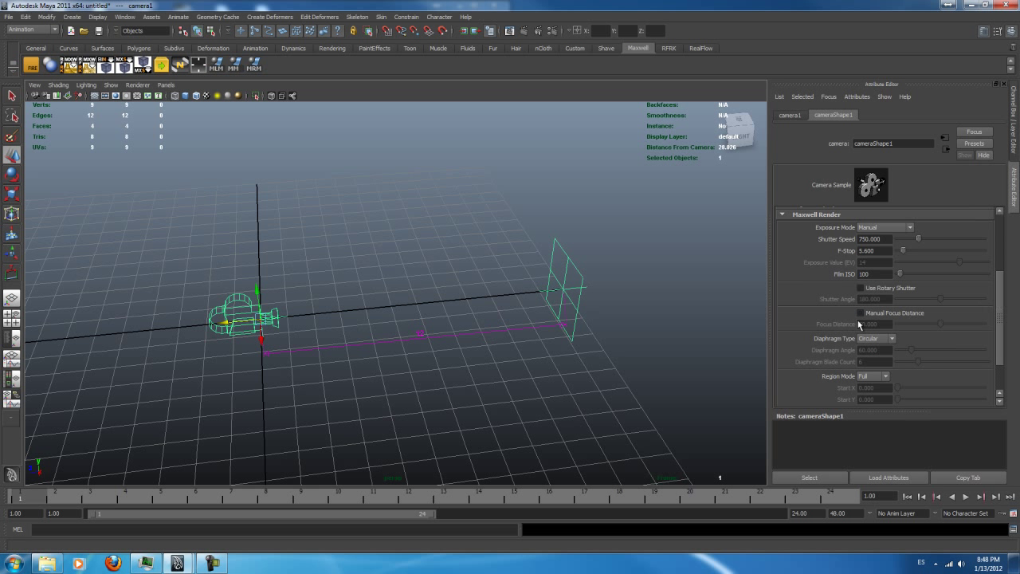
click(908, 314)
double_click(887, 325)
text(0)
key(Return)
scroll(1003, 369, down, 3)
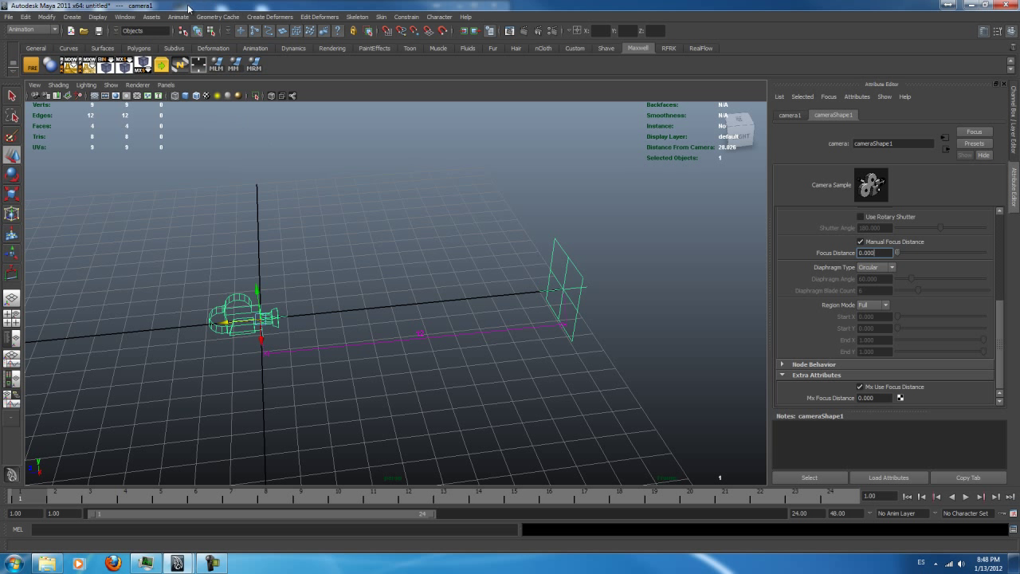
Open the Hypershade and the Outliner and arrange them side by side
click(126, 17)
mouse_move(184, 43)
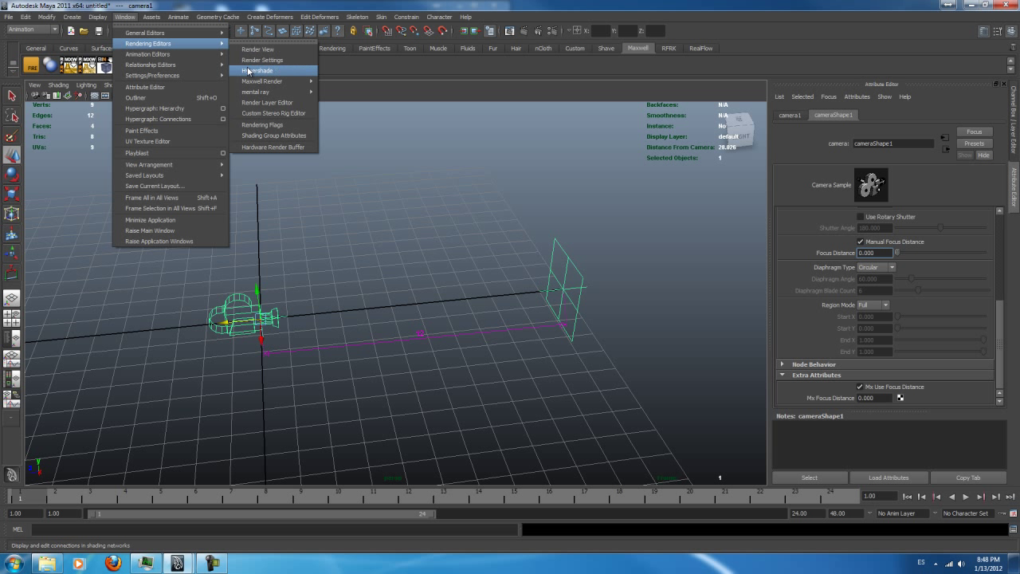
click(254, 70)
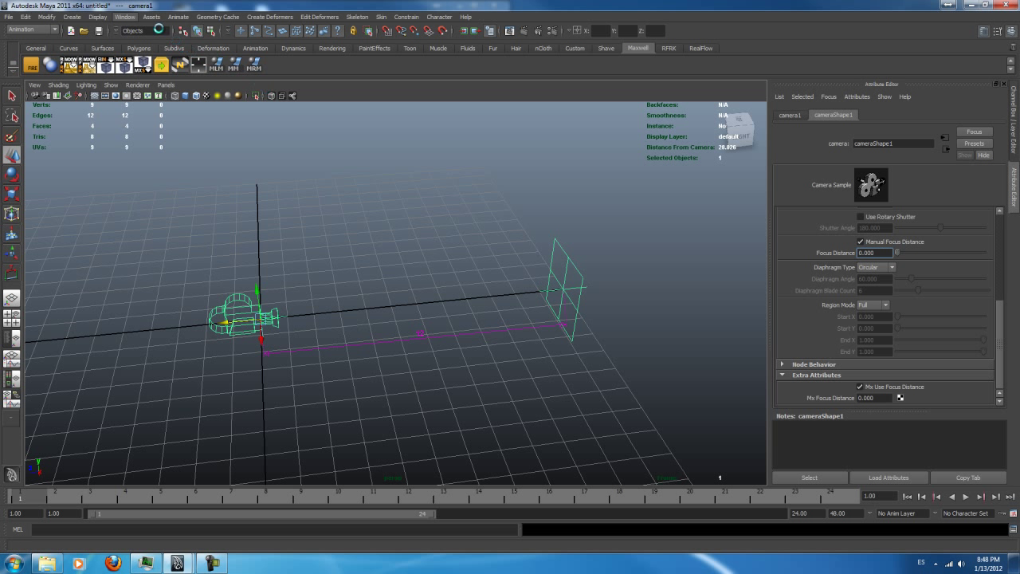
click(126, 17)
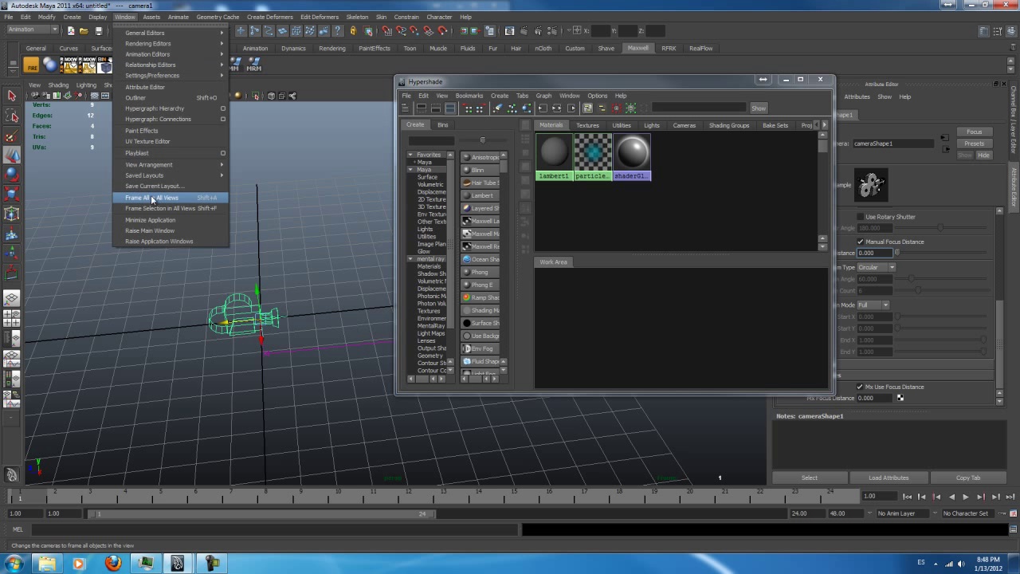
click(160, 99)
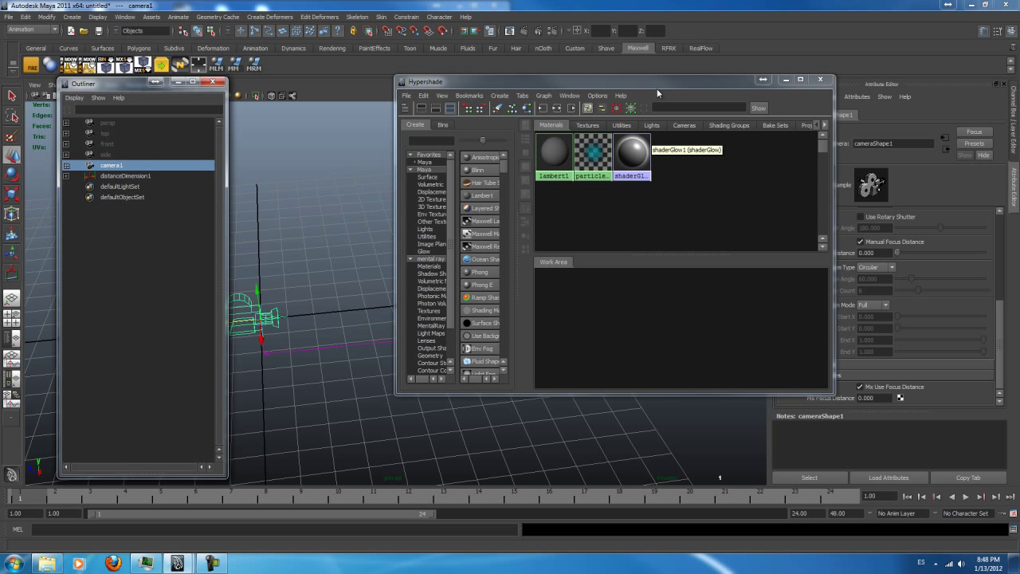
drag(579, 82, 525, 88)
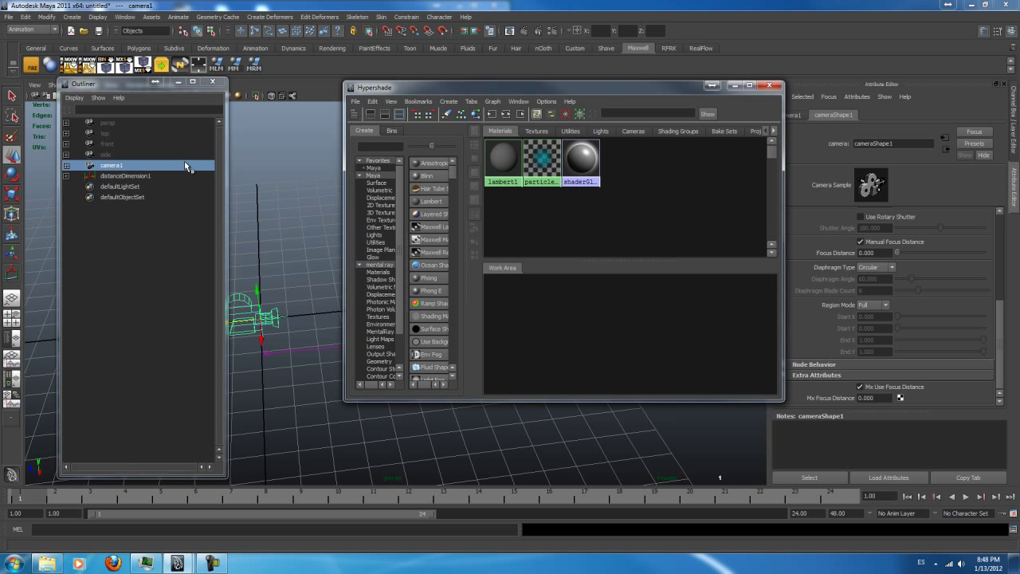
Add distanceDimension1 to the Hypershade work area and graph its input and output connections
click(112, 175)
middle_drag(489, 308, 491, 310)
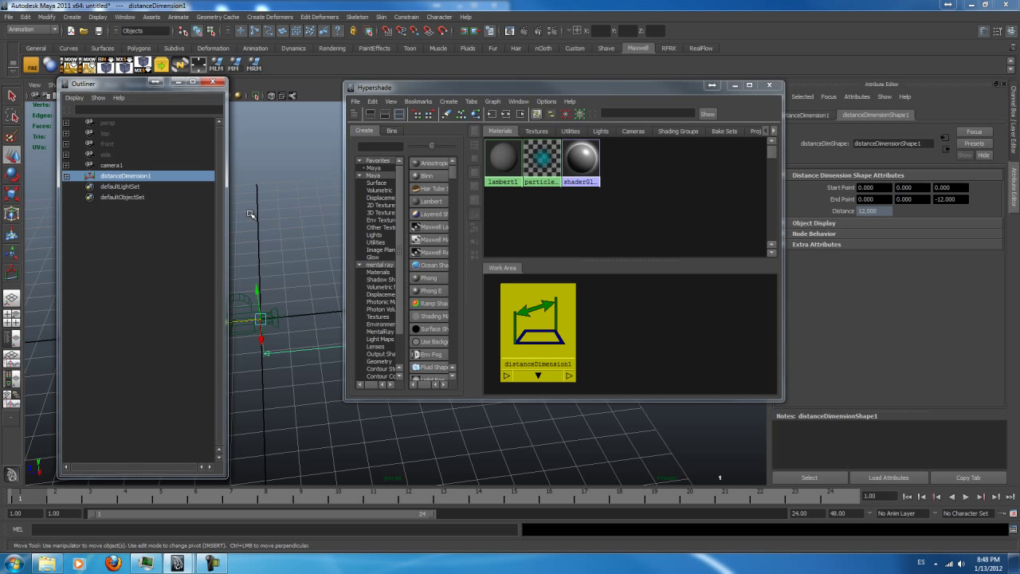
click(507, 115)
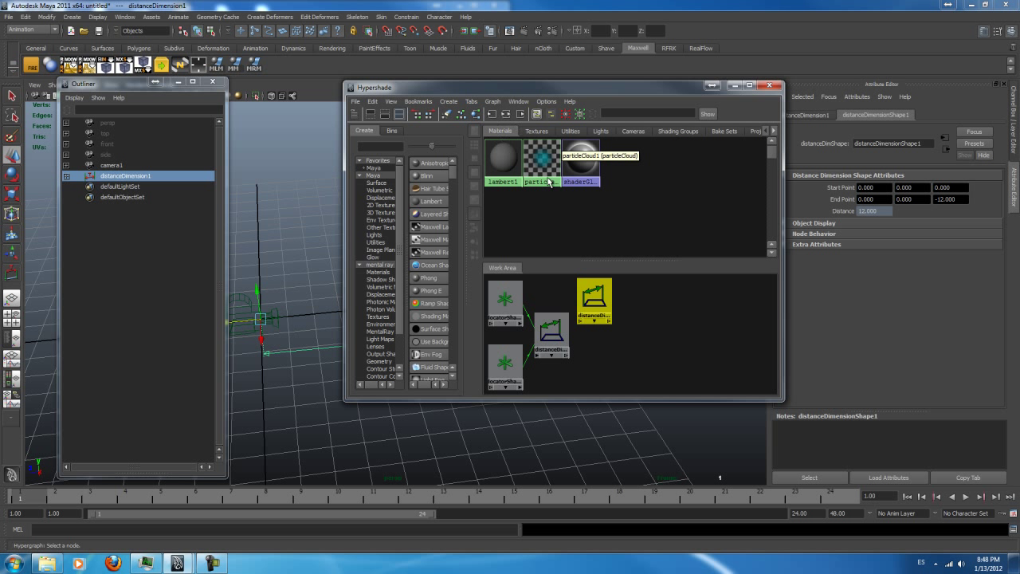
Show the scene cameras in the Hypershade and rename camera1 to renderCam
click(632, 131)
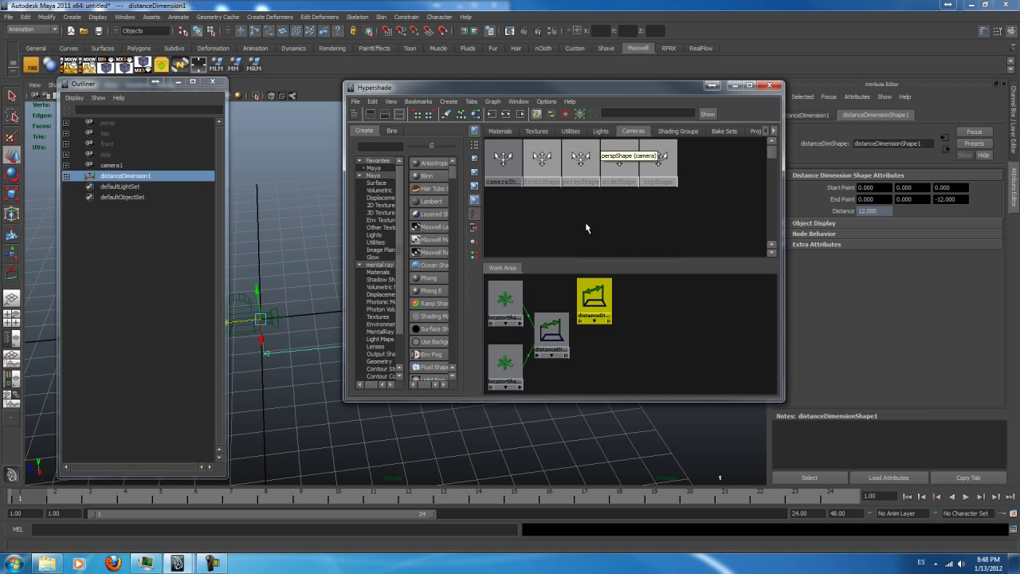
click(506, 171)
click(246, 300)
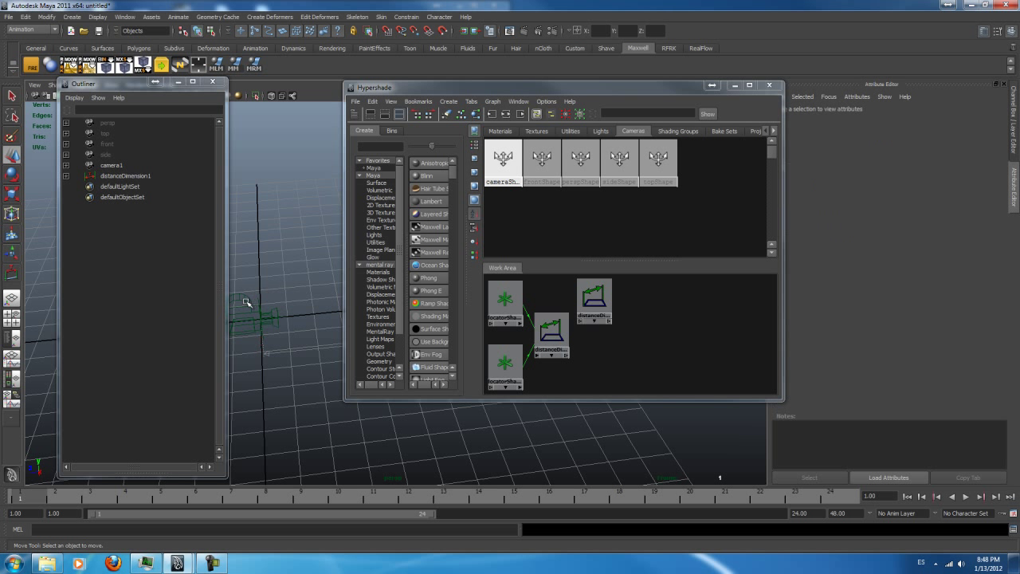
click(802, 115)
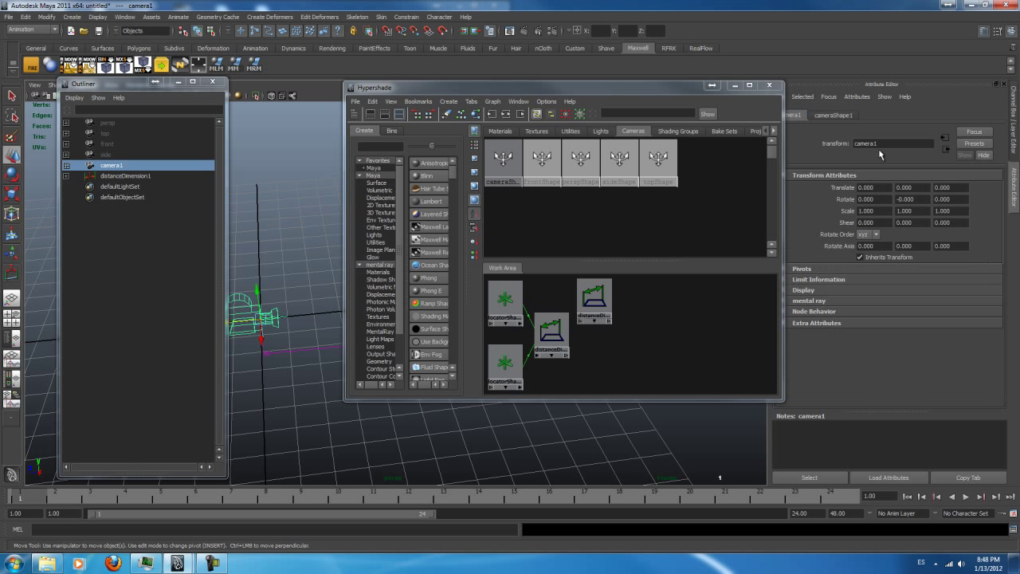
text(renderCam)
key(Return)
click(284, 329)
click(258, 313)
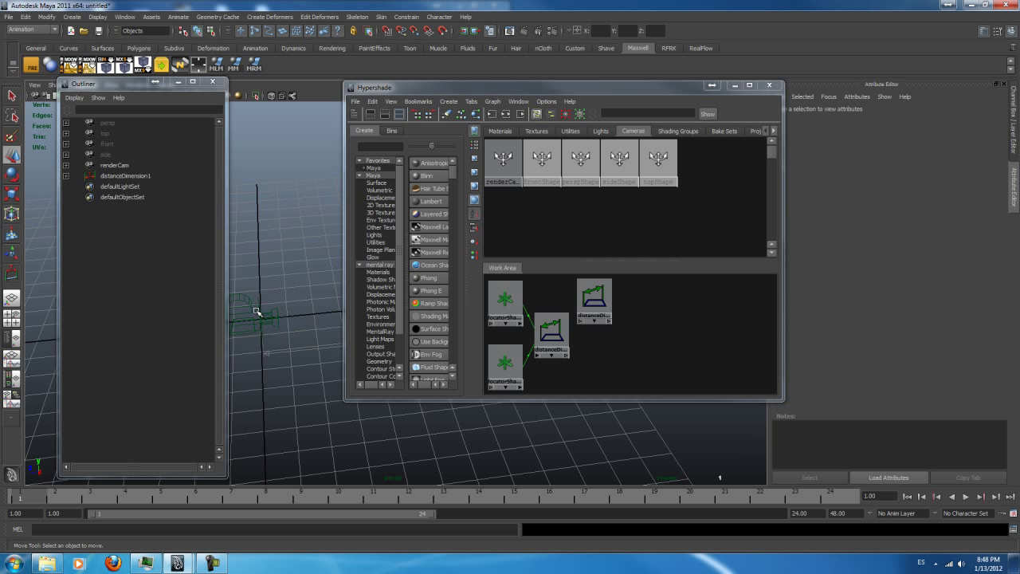
Add the renderCam shape to the work area and open the Connection Editor from distanceDimensionShape1 to renderCamShape
middle_drag(503, 165, 663, 338)
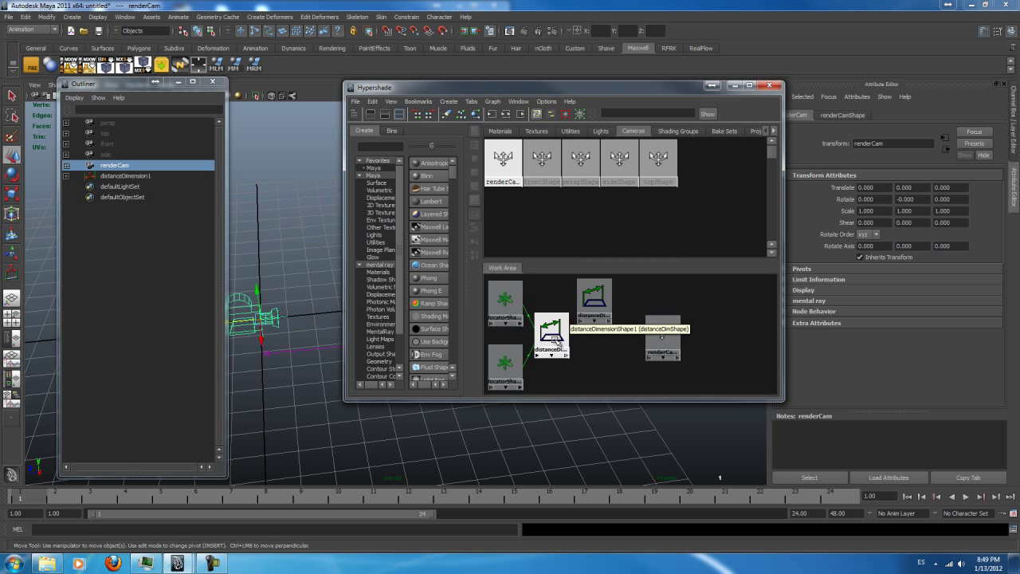
mouse_move(555, 340)
middle_down()
mouse_move(580, 360)
mouse_move(664, 334)
mouse_move(568, 350)
middle_up()
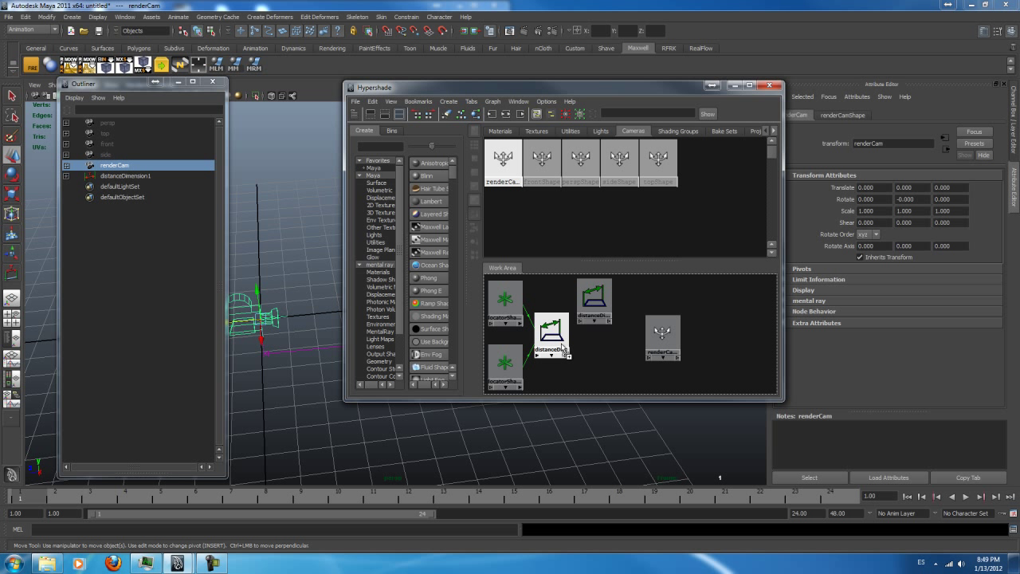
middle_drag(562, 351, 668, 346)
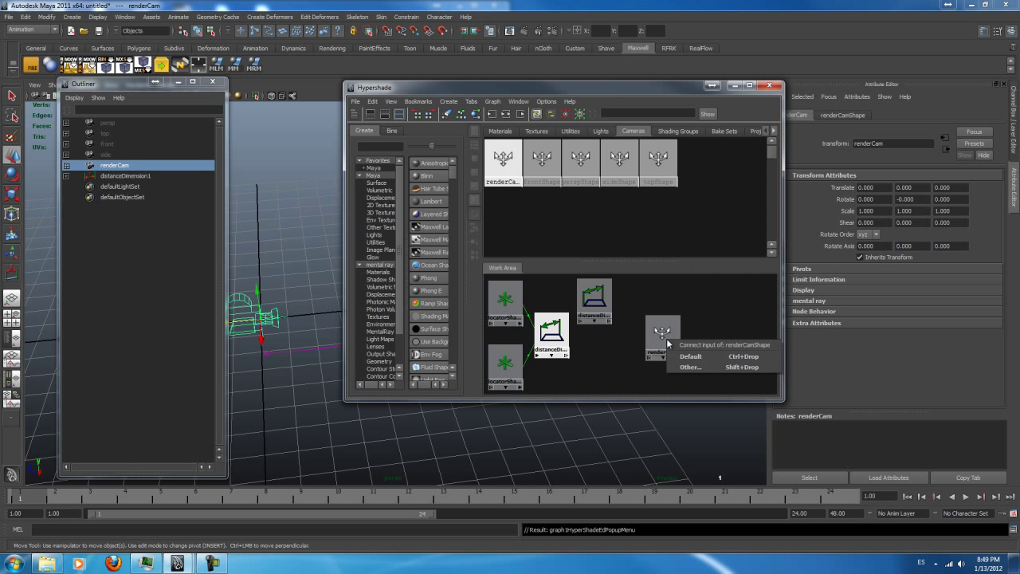
click(684, 369)
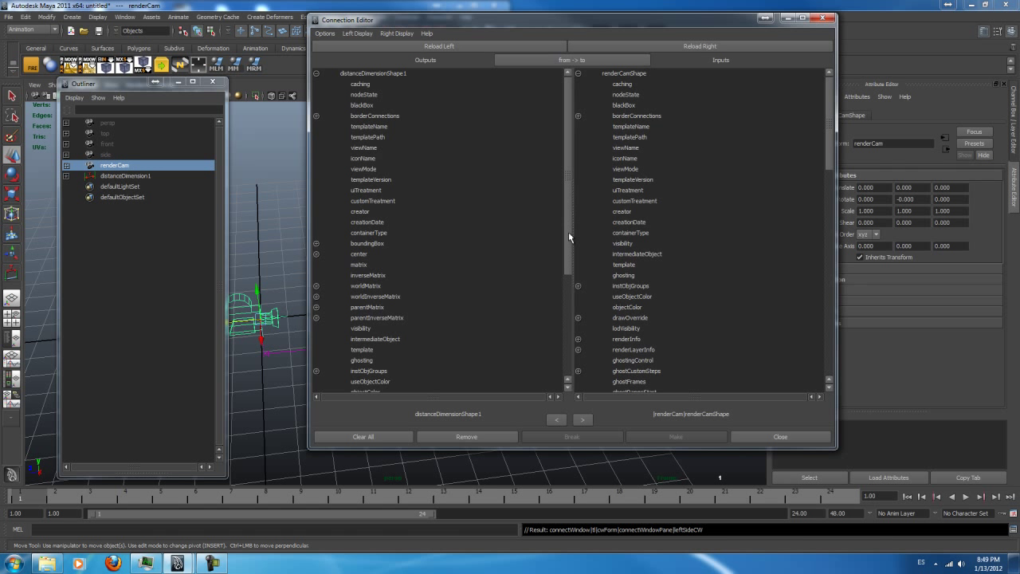
Connect the distance output of distanceDimensionShape1 to renderCamShape's mxFocusDistance, closing the Connection Editor and the Hypershade
drag(568, 236, 547, 372)
click(362, 382)
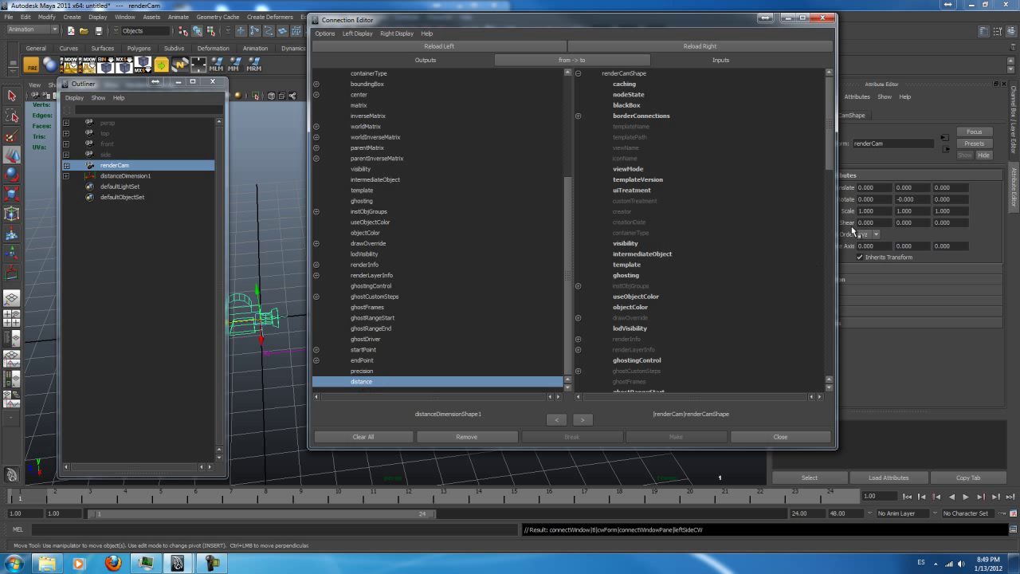
drag(822, 170, 813, 374)
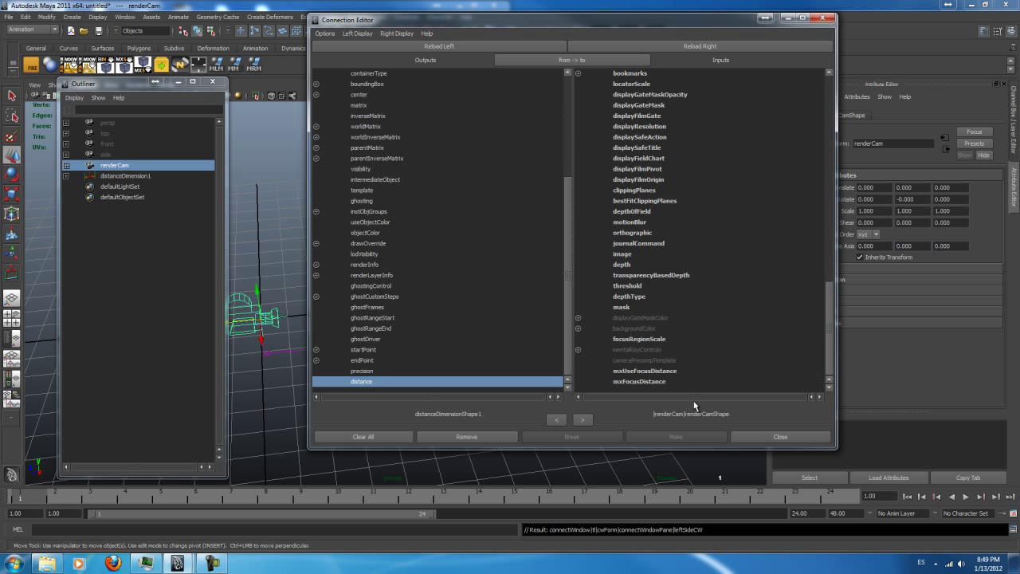
click(660, 382)
click(785, 436)
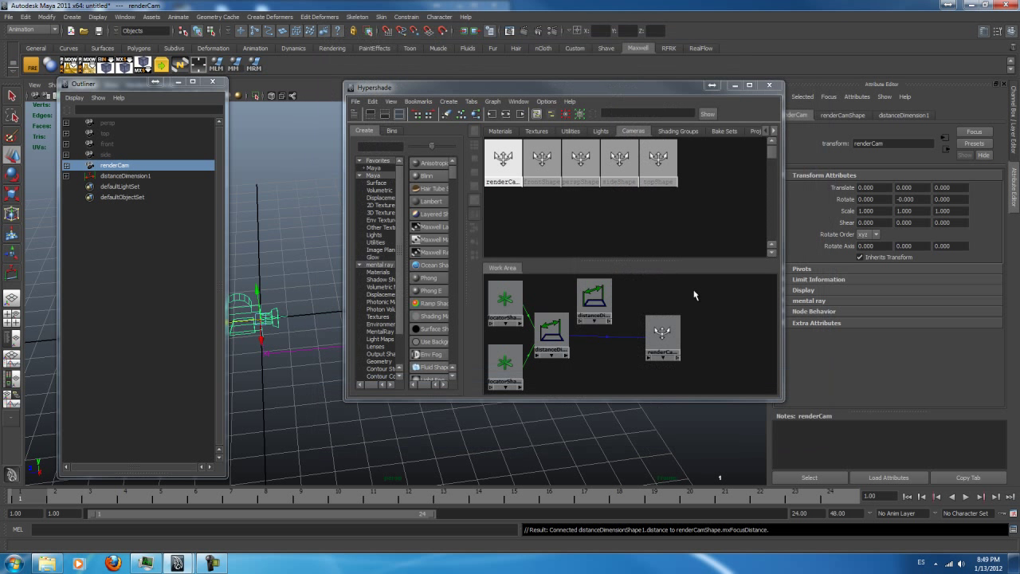
click(768, 85)
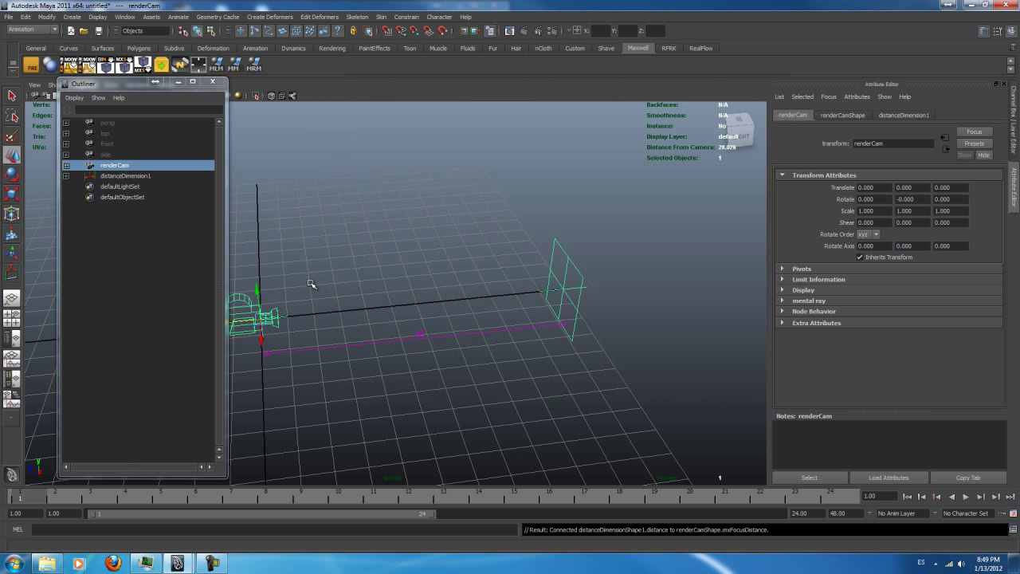
Select renderCam in the viewport and check the Mx Focus Distance among its shape's extra attributes
click(269, 275)
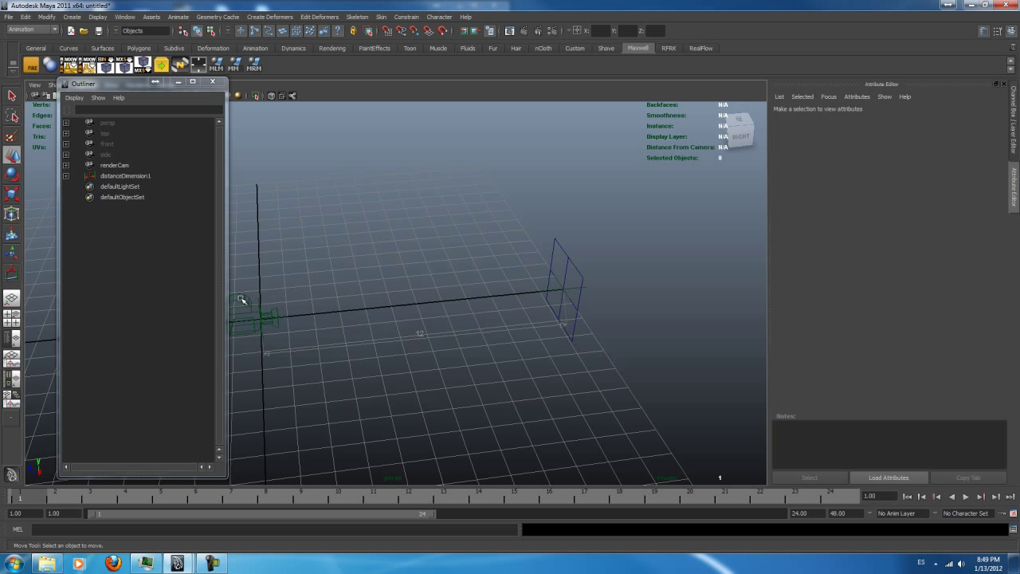
click(242, 300)
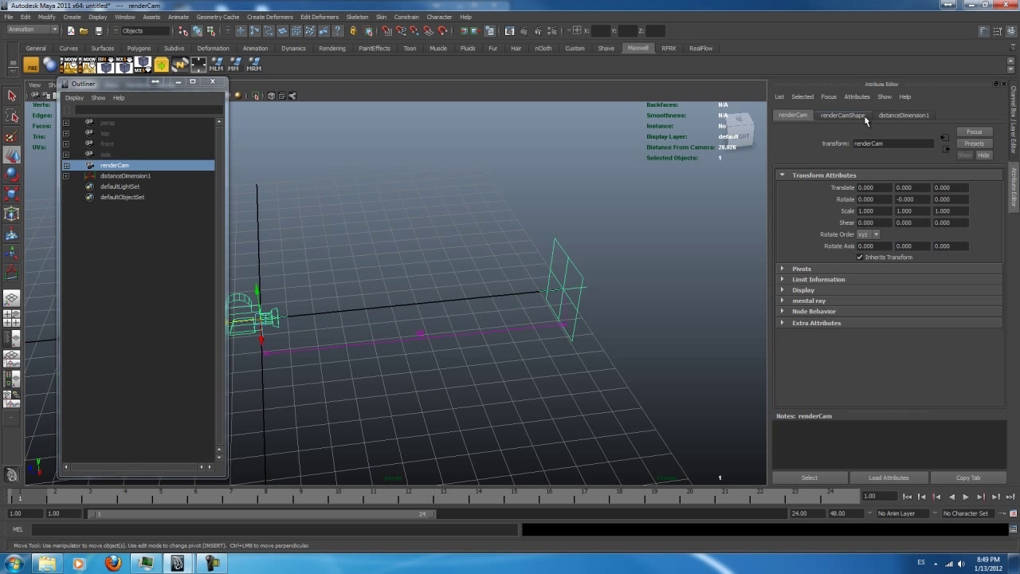
click(864, 116)
scroll(995, 315, down, 1)
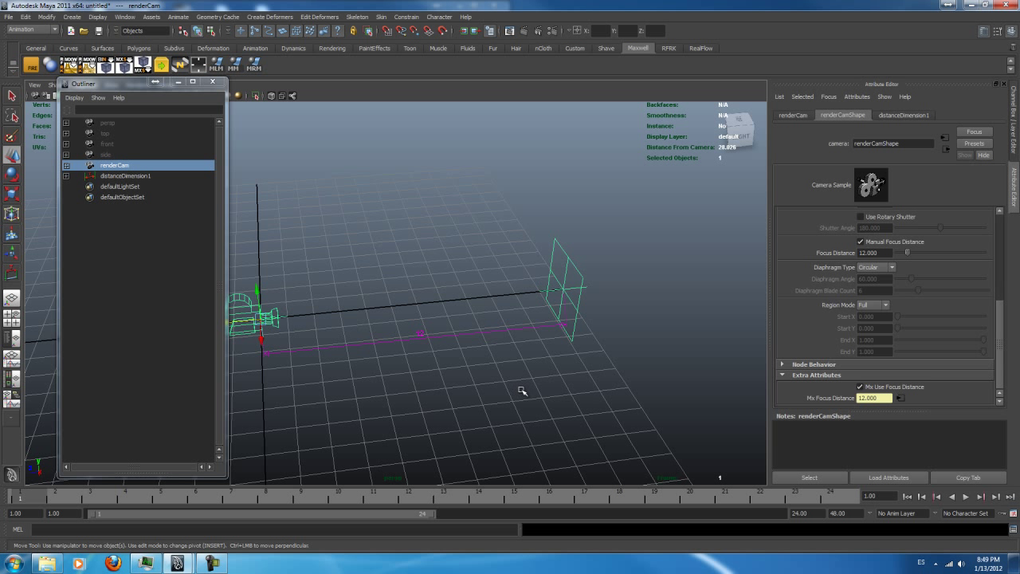
Move the target plane farther from the camera to about -17.07 in Z and check renderCam's focus distance
click(583, 247)
drag(532, 292, 664, 296)
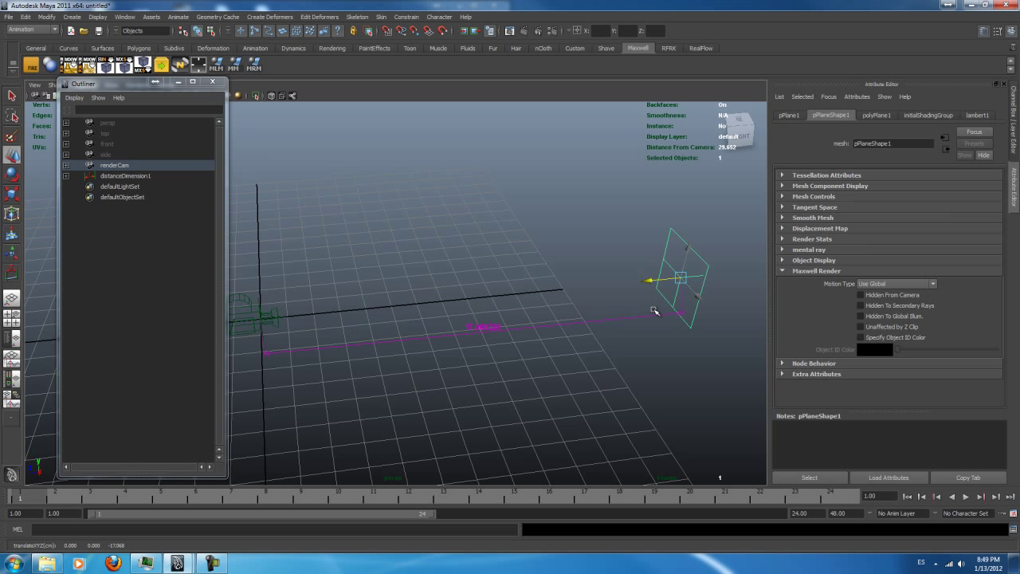
click(250, 297)
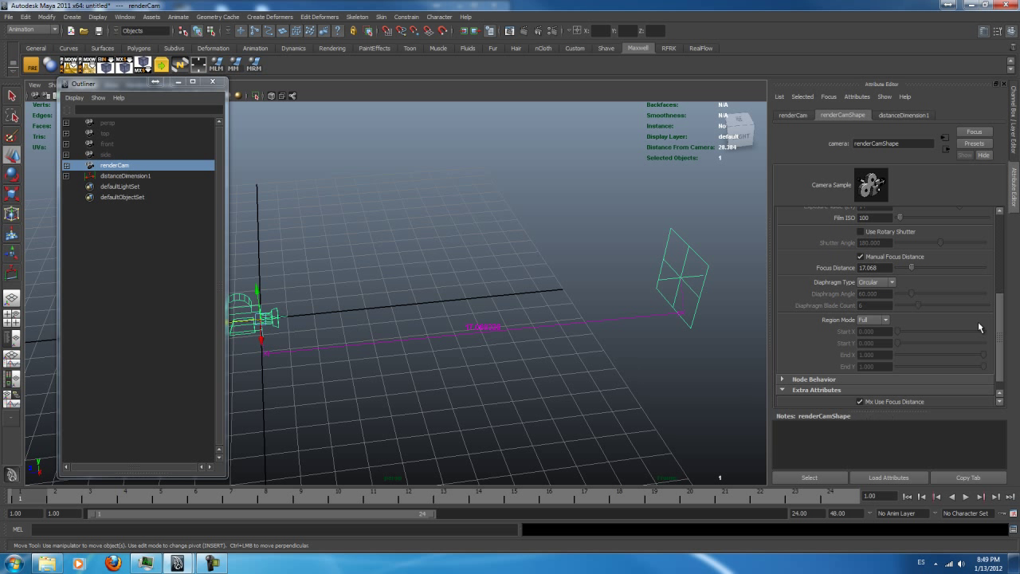
scroll(846, 382, down, 2)
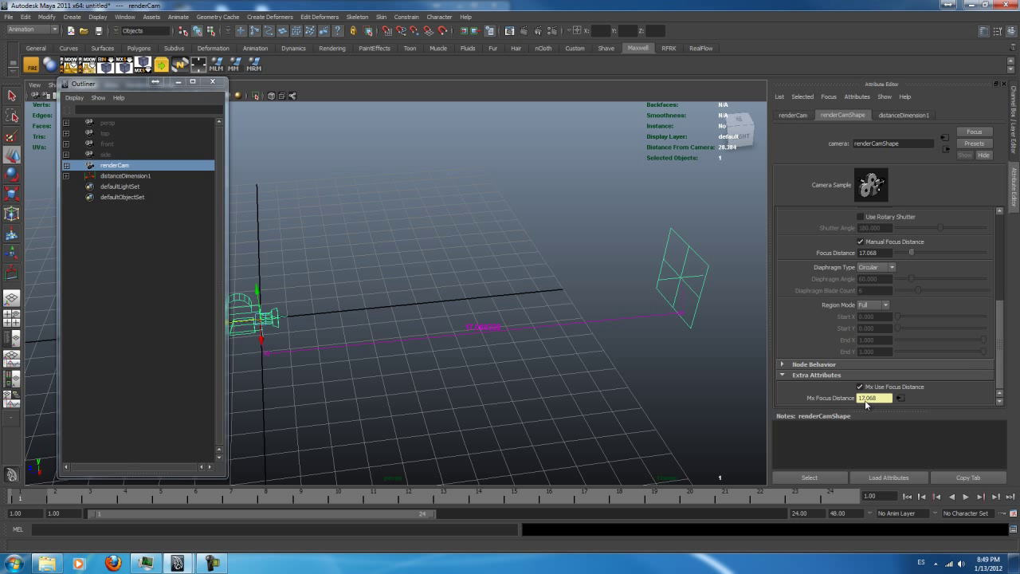
Set the target plane's Translate Z to -12 and clear the selection
click(624, 223)
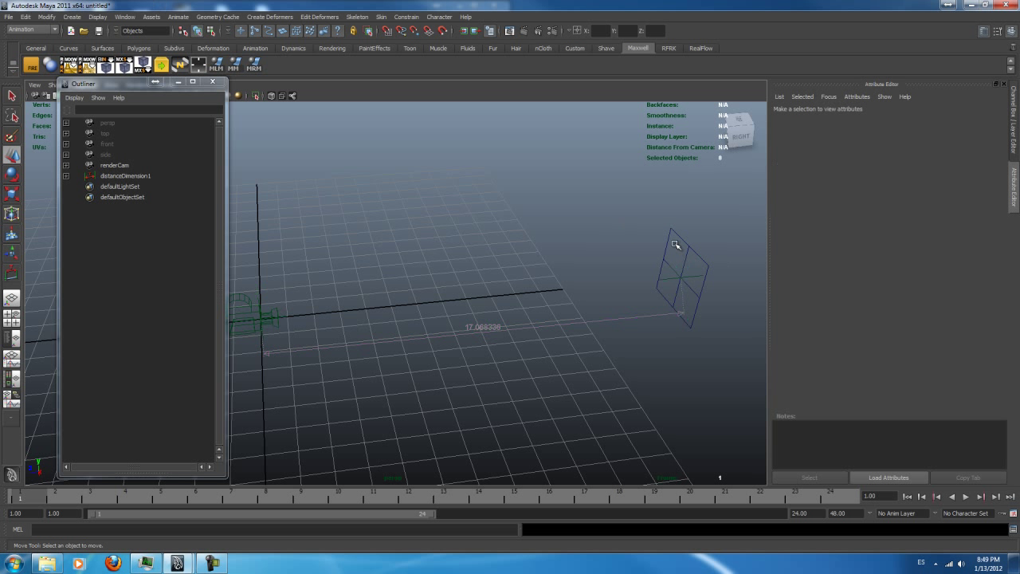
click(677, 235)
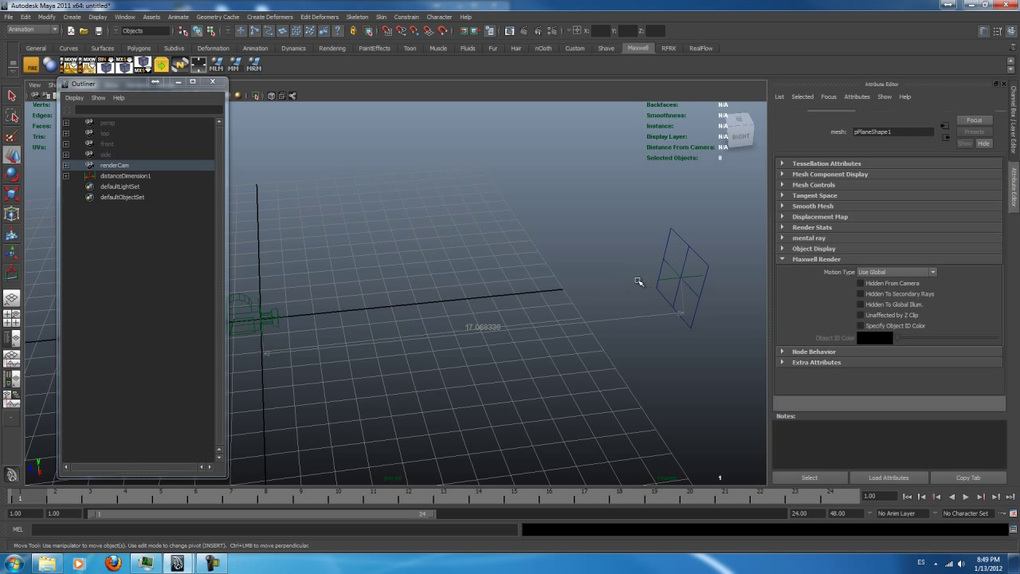
click(1013, 120)
click(996, 144)
text(-12)
key(Return)
click(467, 252)
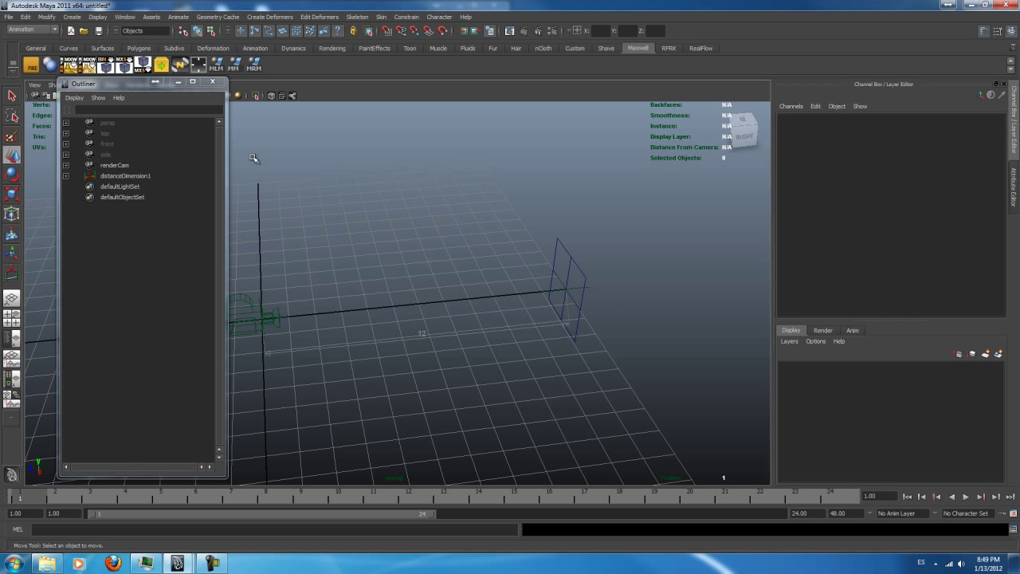
Close the Outliner and look through renderCam in the viewport
click(212, 81)
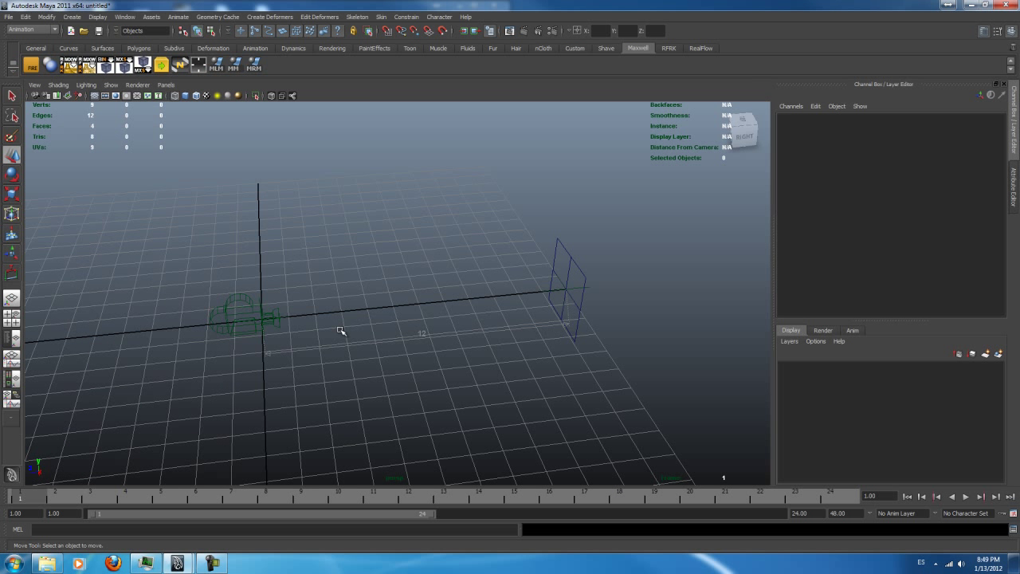
alt+drag(340, 331, 216, 127)
click(165, 85)
mouse_move(181, 96)
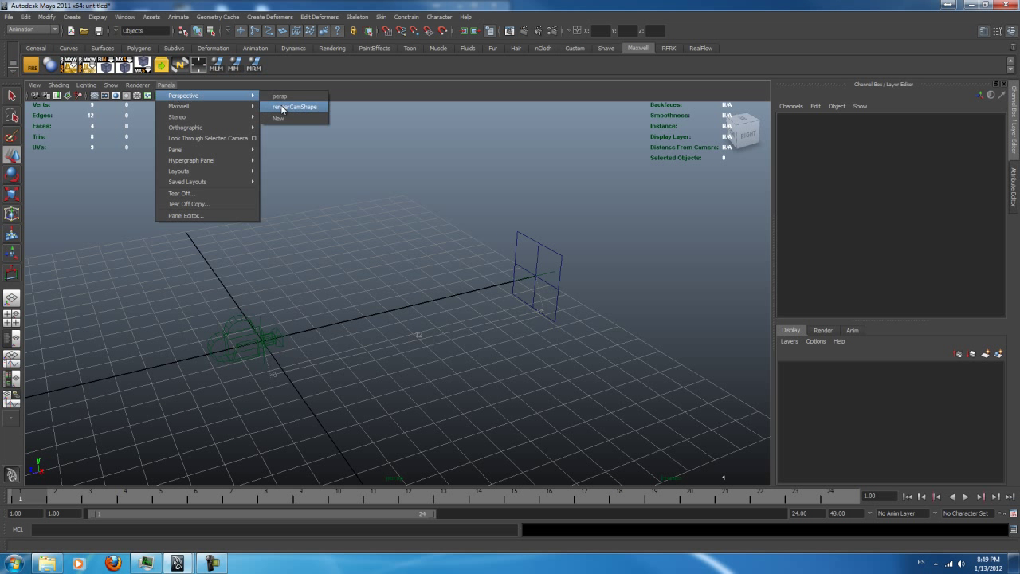
click(282, 107)
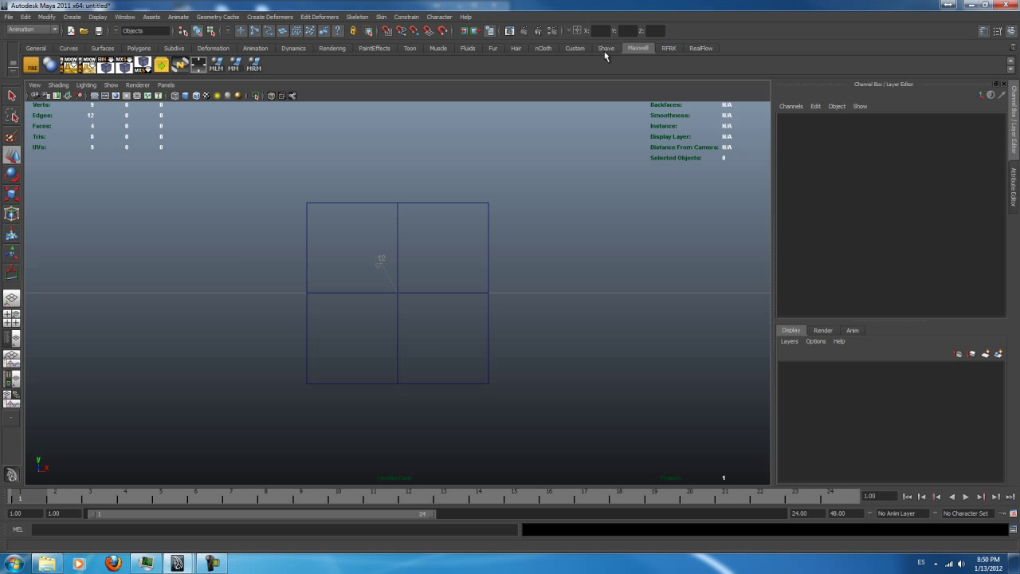
Set the renderer to Maxwell Render and run a test render through renderCam, closing the render windows
click(554, 34)
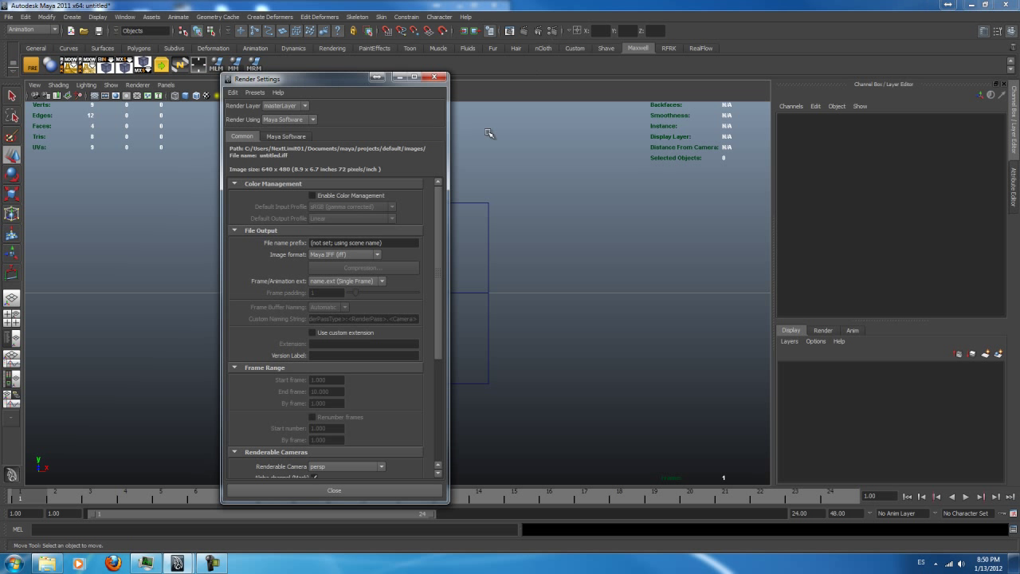
click(286, 119)
click(282, 136)
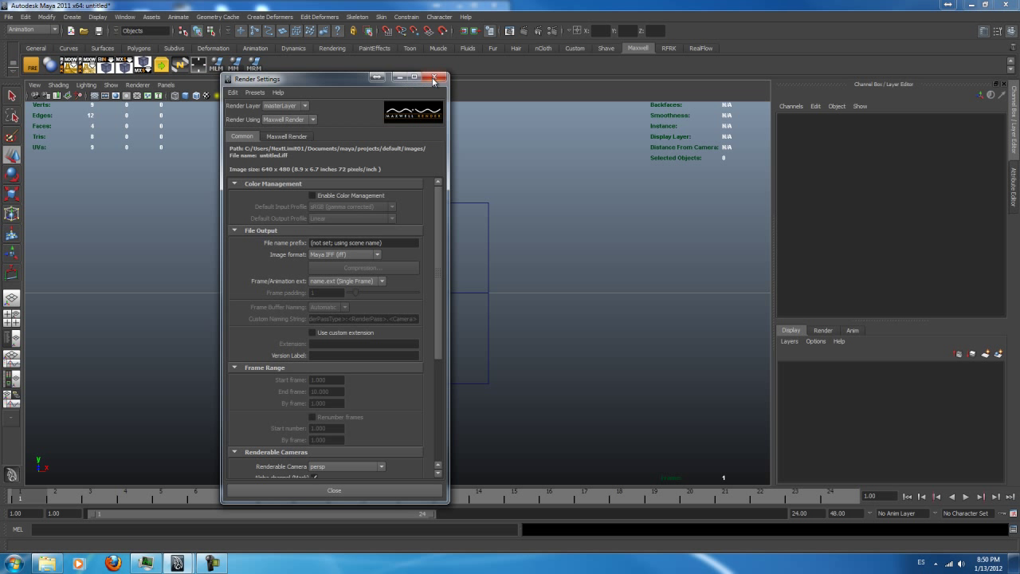
click(434, 77)
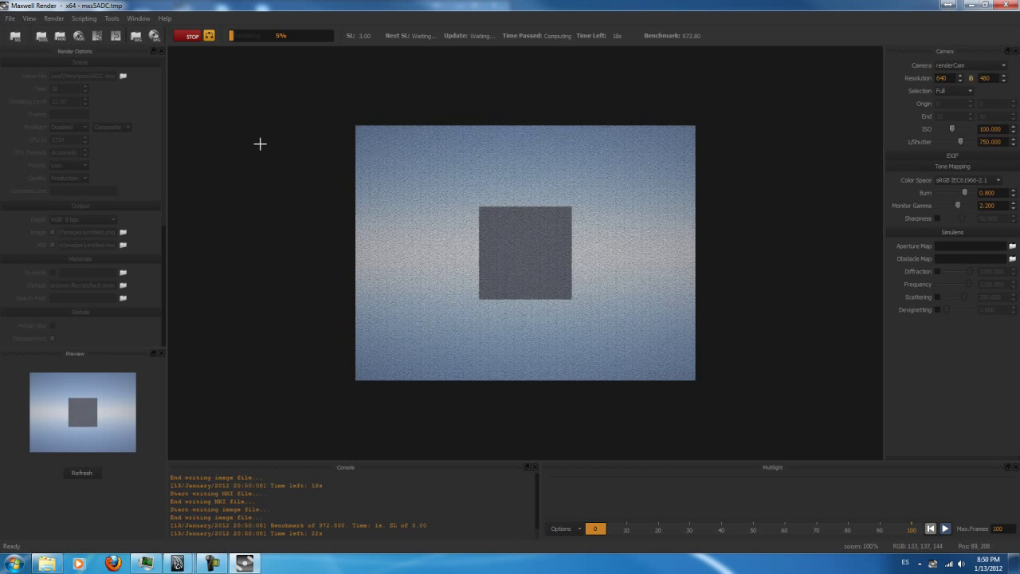
click(1008, 7)
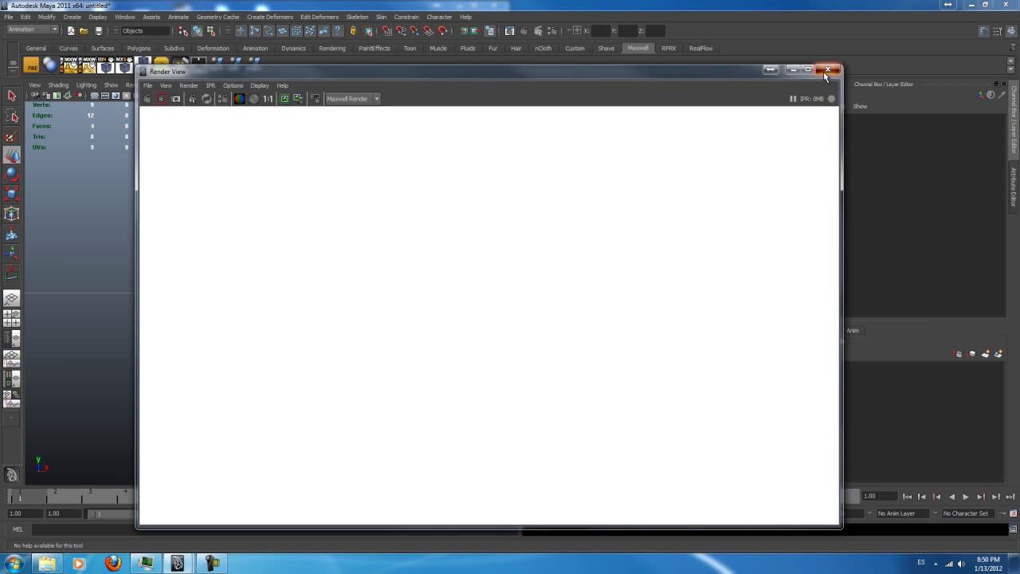
click(826, 70)
Make the target plane hidden from camera, to secondary rays and to global illumination in its Maxwell Render attributes
click(462, 204)
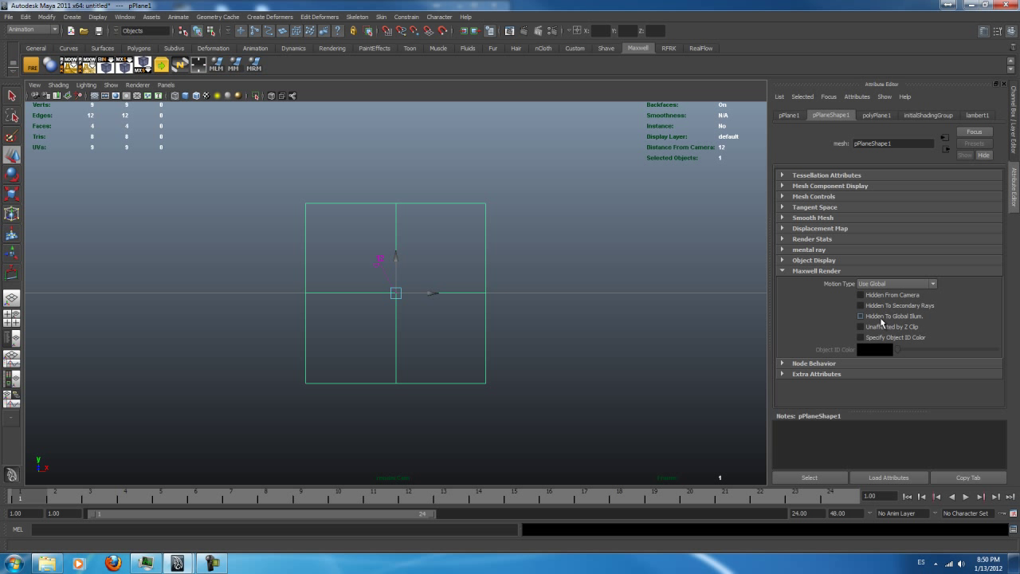
click(860, 305)
click(861, 316)
Assign a new Maxwell layered material to the target plane and name it air
click(216, 65)
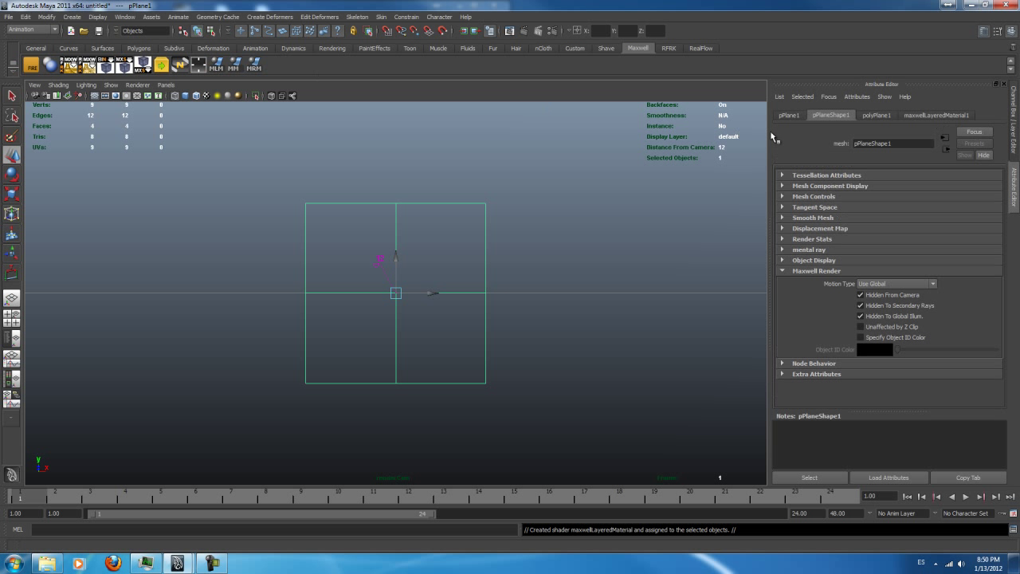
click(925, 115)
double_click(920, 143)
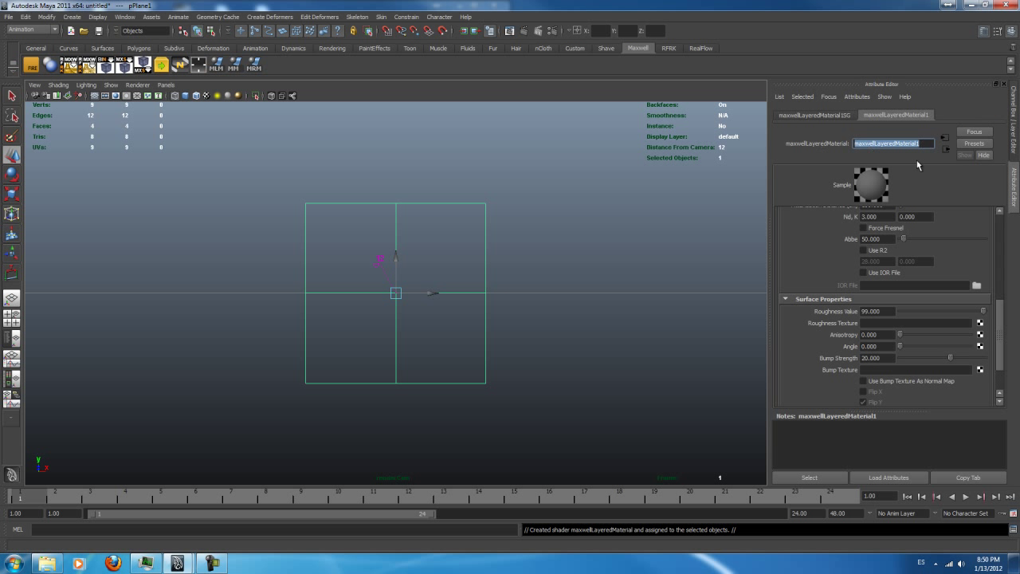
text(air)
key(Return)
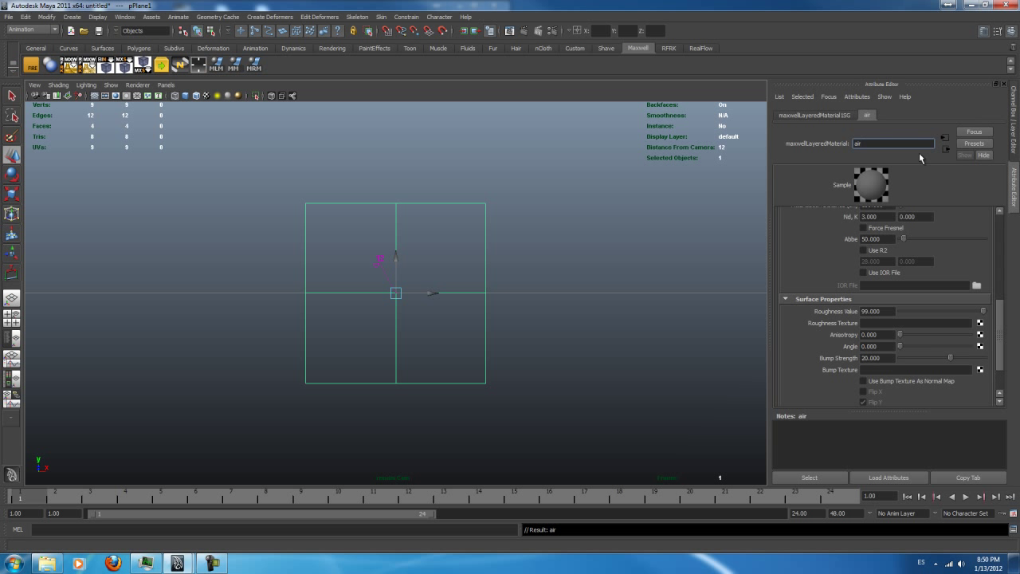
Set the air material's BSDF to white Reflectance 0, white Transmittance and an Nd of 1.000
drag(993, 315, 993, 227)
click(805, 248)
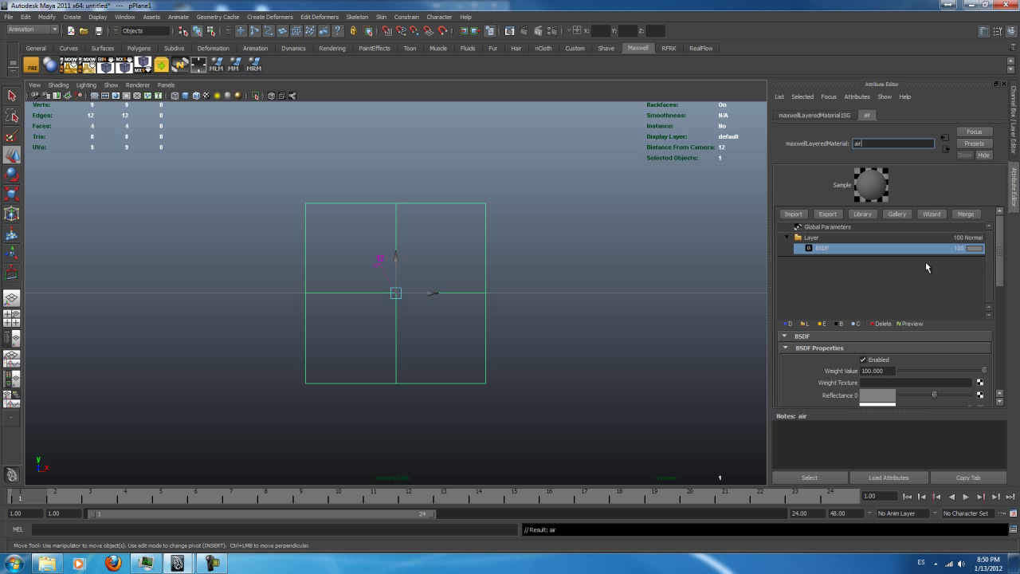
drag(1001, 276, 1001, 303)
drag(939, 322, 969, 321)
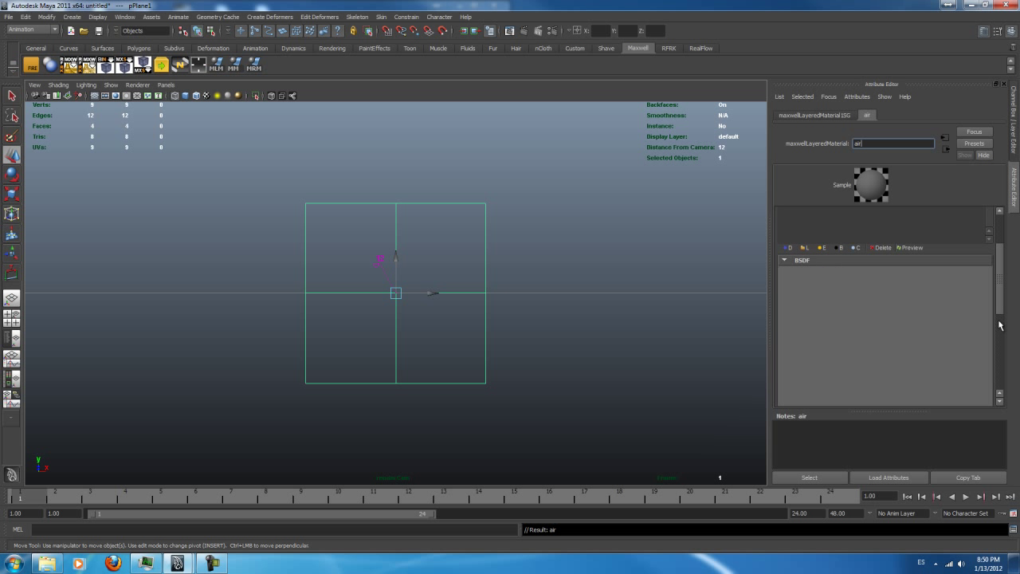
drag(901, 347, 968, 347)
click(870, 371)
key(Return)
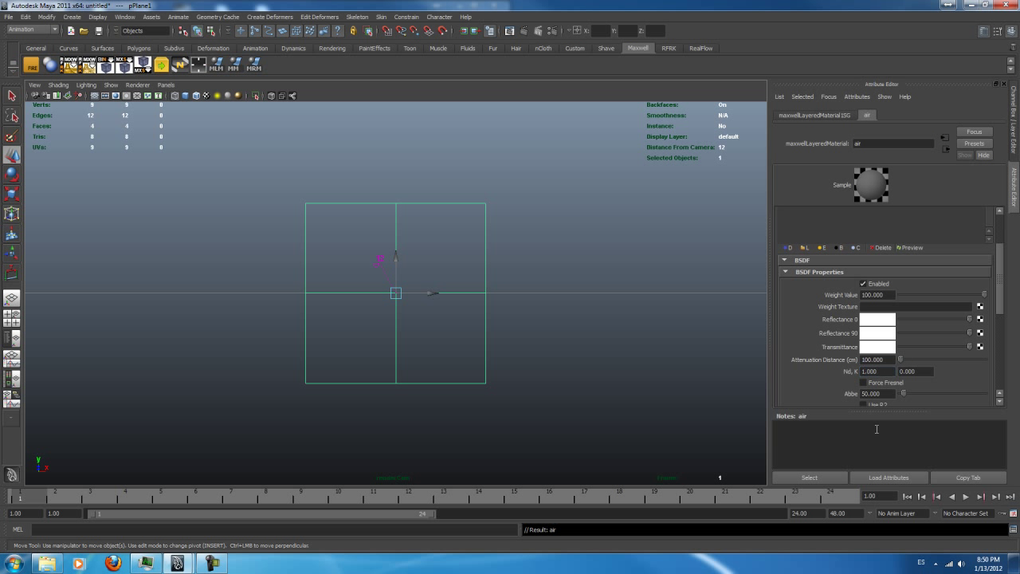
Open the Roughness Value in the air material's surface properties for editing, and deselect the plane
drag(1002, 290, 996, 360)
click(881, 305)
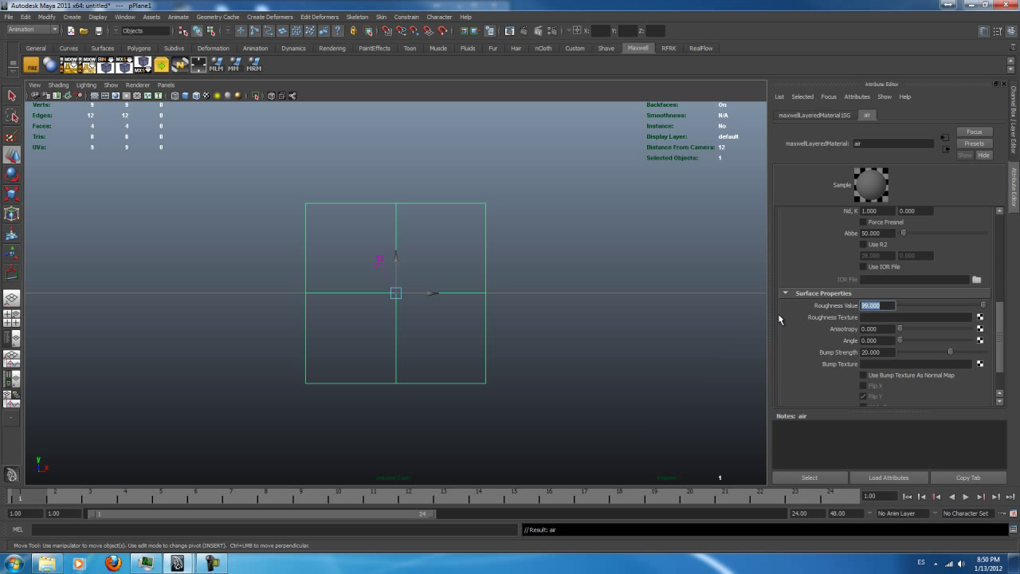
click(561, 218)
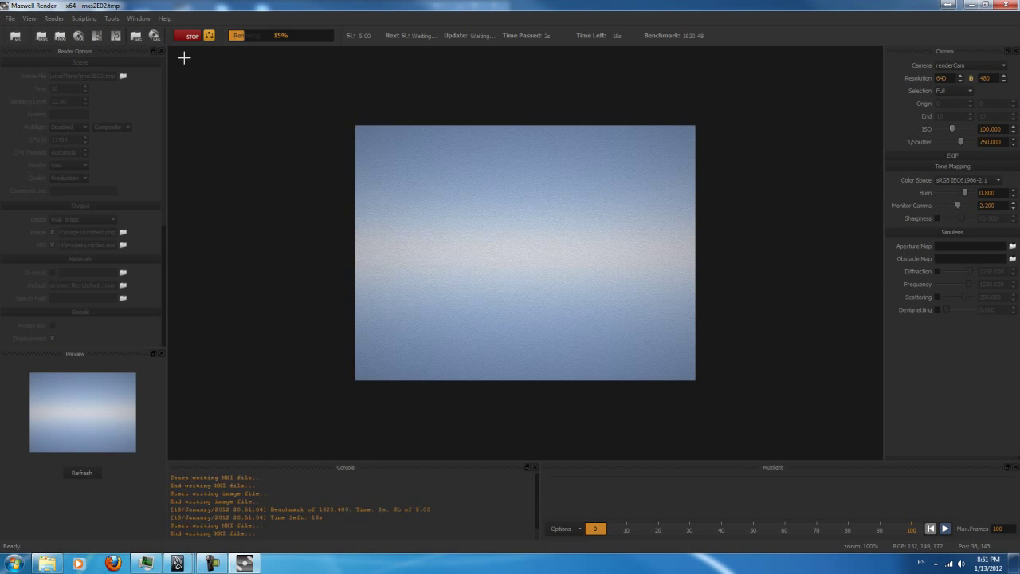
Check the Maxwell test render of the hidden target plane, stop it and close the render windows
click(207, 35)
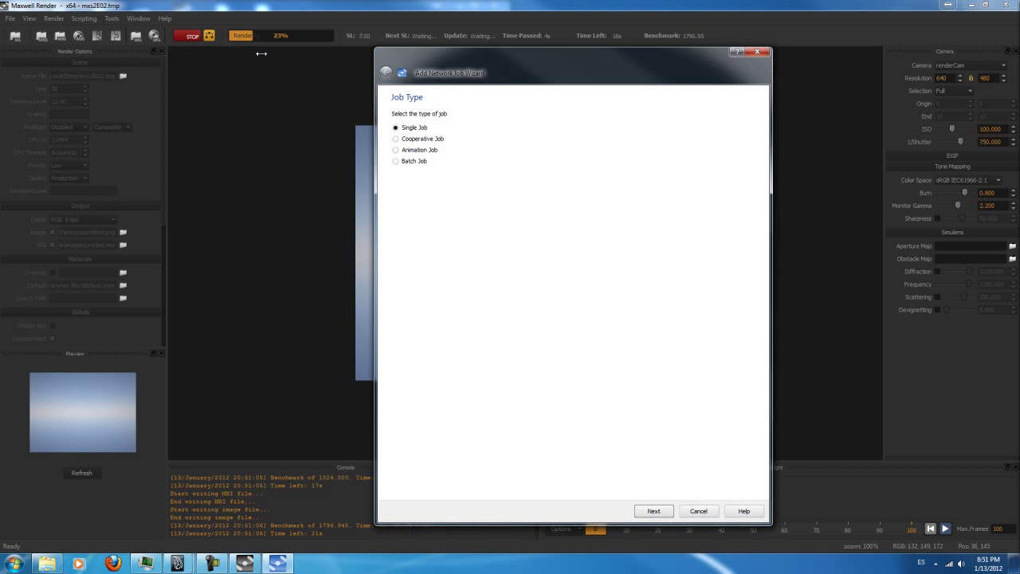
click(757, 52)
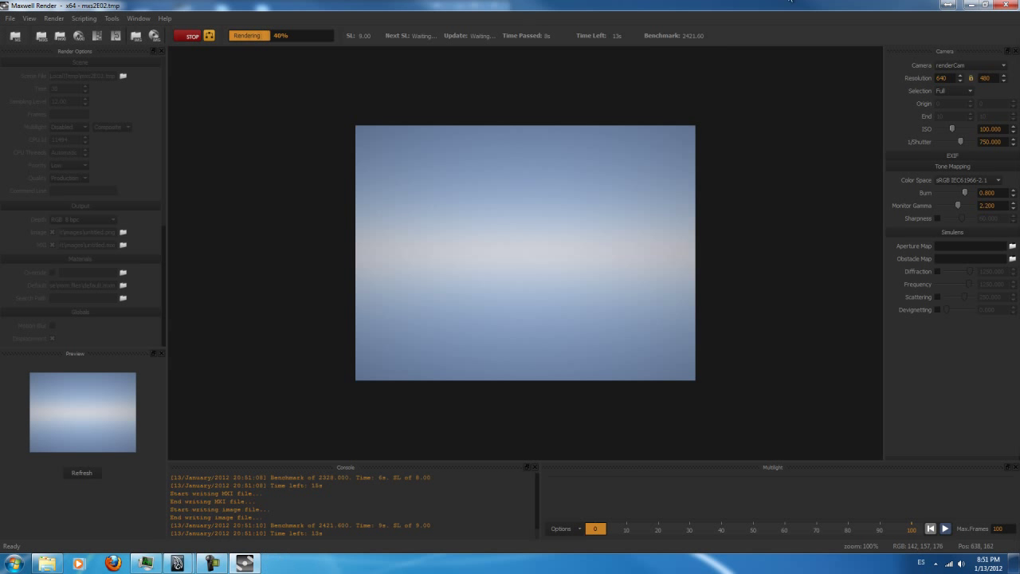
click(192, 36)
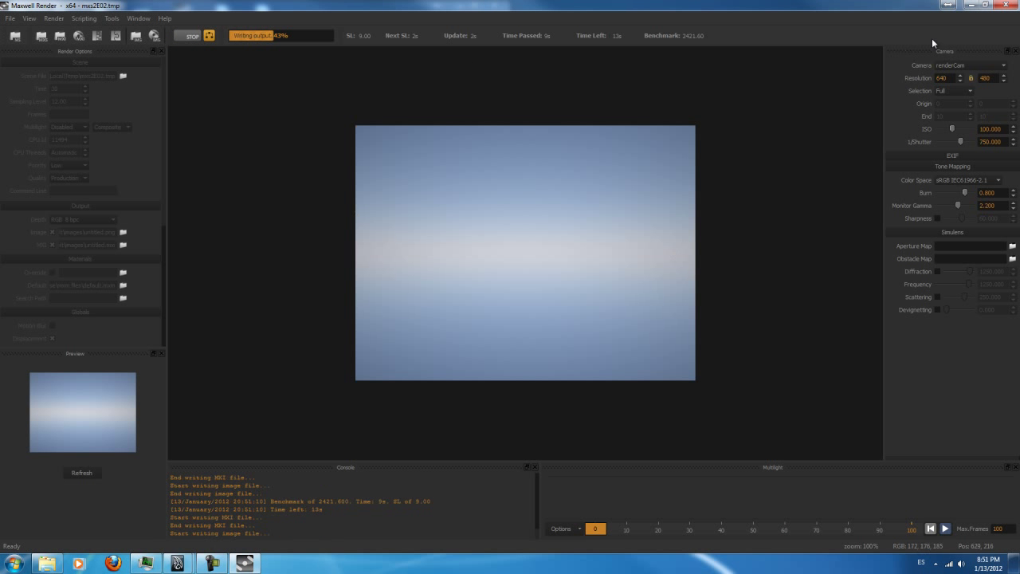
click(1003, 6)
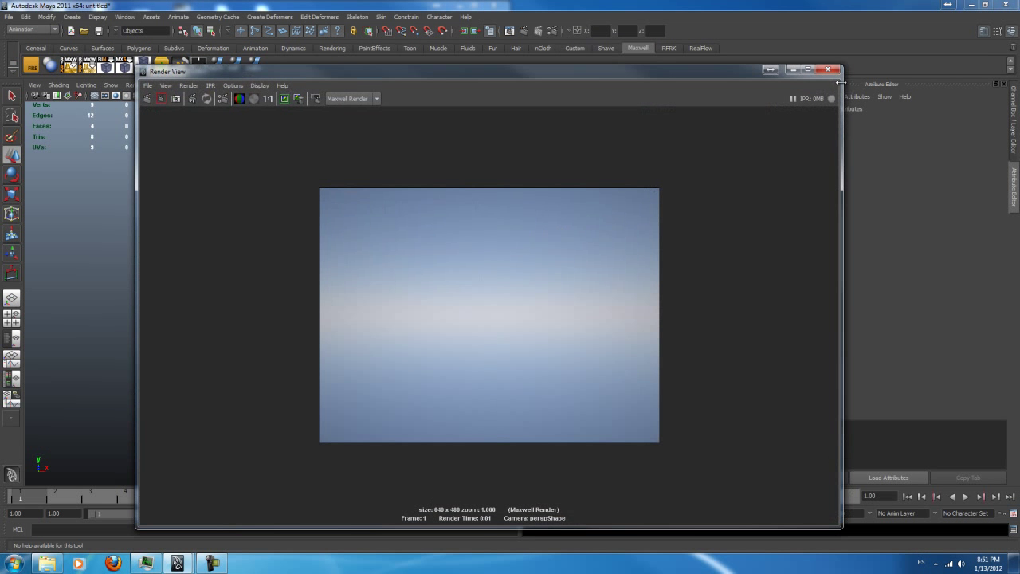
click(830, 68)
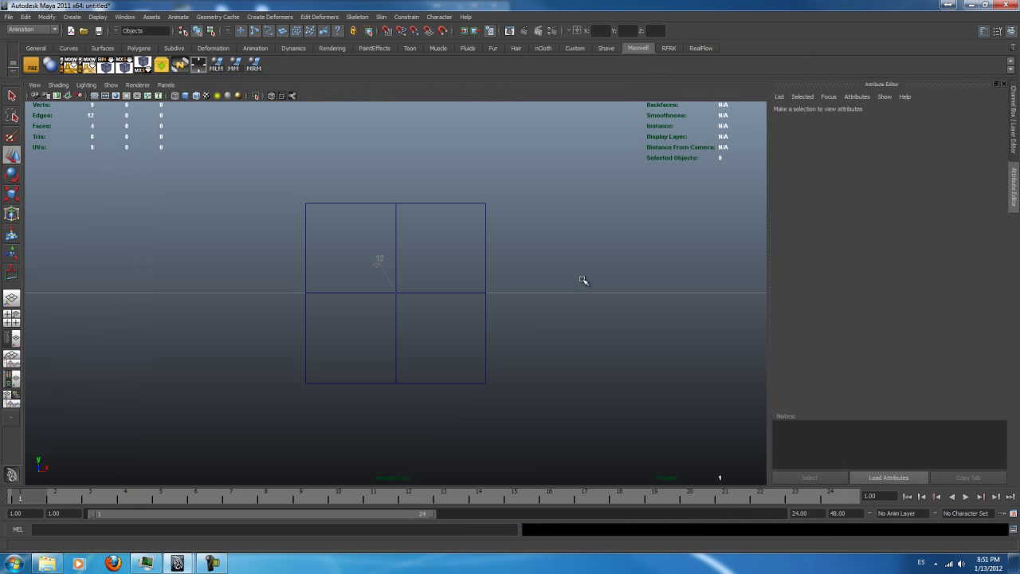
Switch the viewport back to the persp camera with renderCam and the target plane both in view
key(space)
drag(565, 261, 439, 384)
click(257, 307)
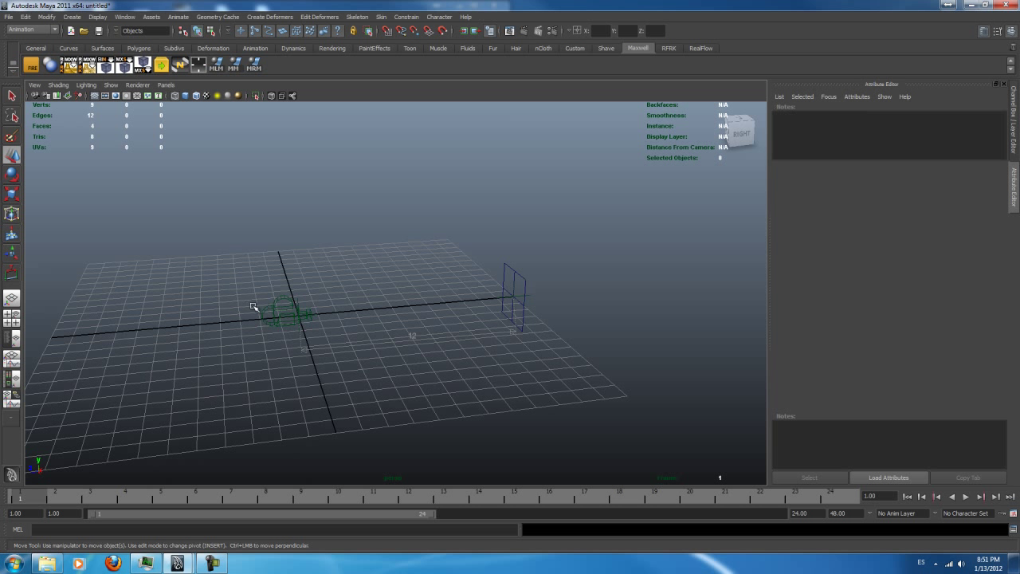
key(e)
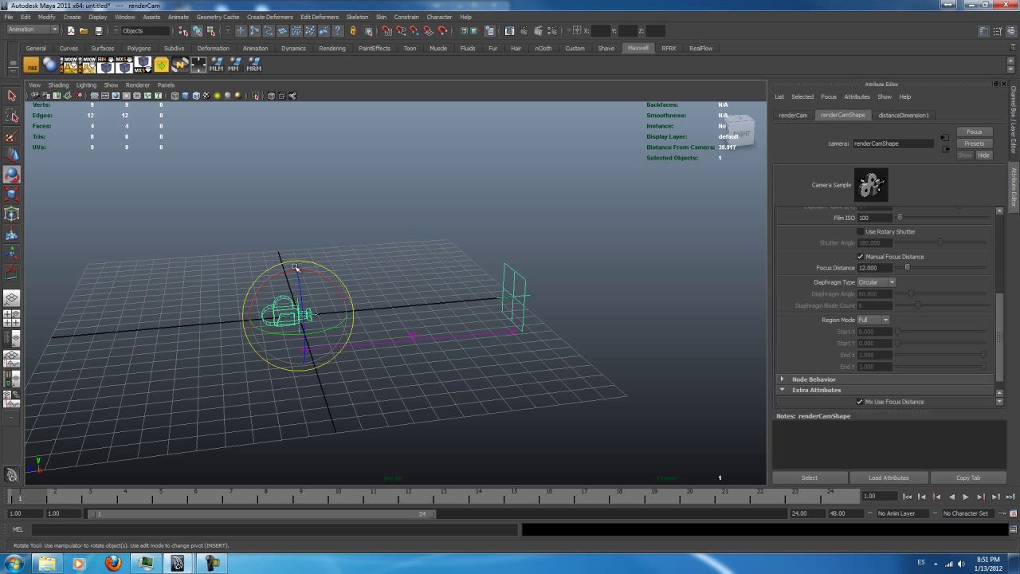
drag(286, 272, 270, 305)
key(ctrl+z)
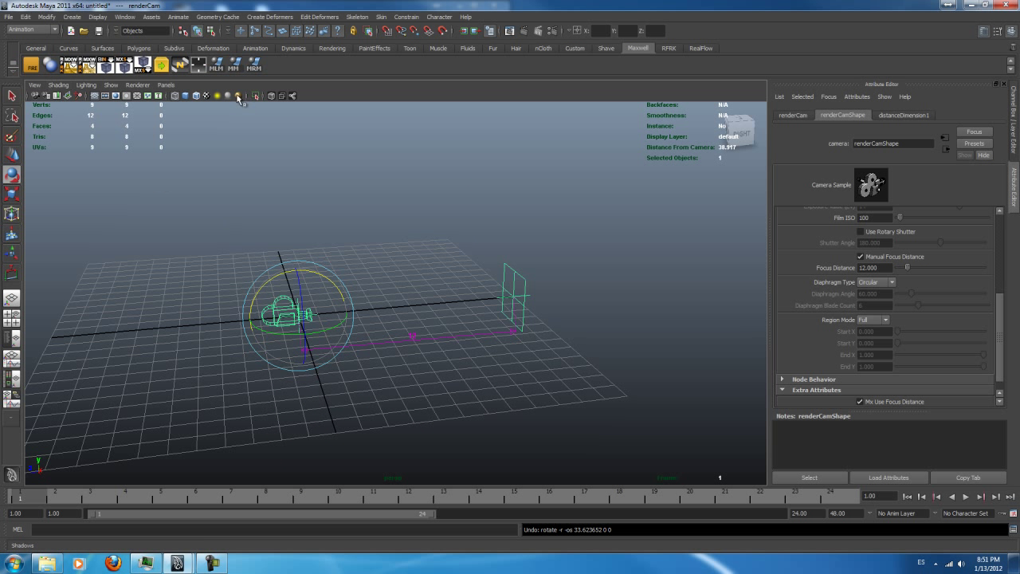
Turn on the Resolution Gate in renderCam's view and return the viewport to the persp camera
click(166, 85)
click(271, 98)
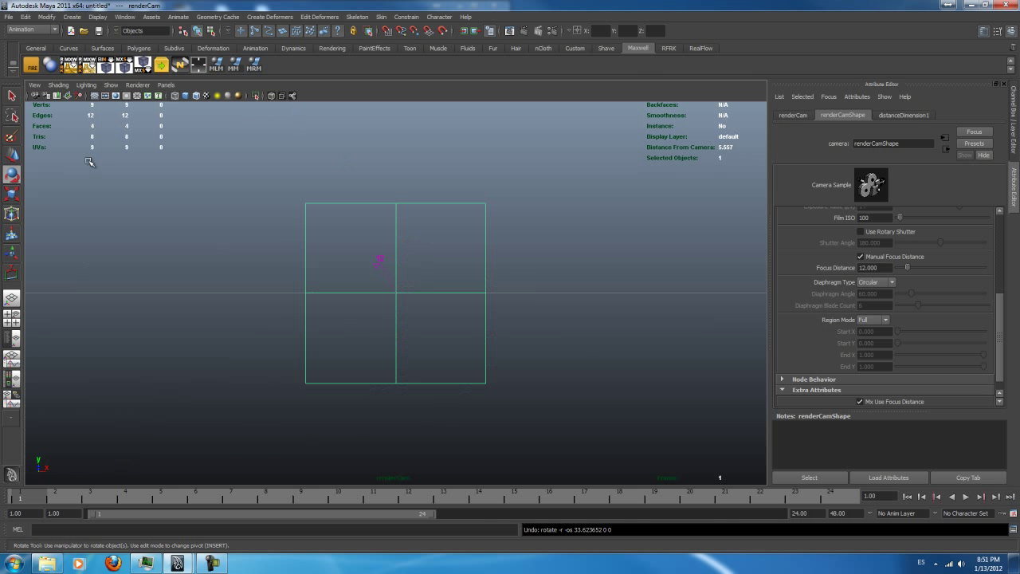
click(34, 84)
mouse_move(87, 202)
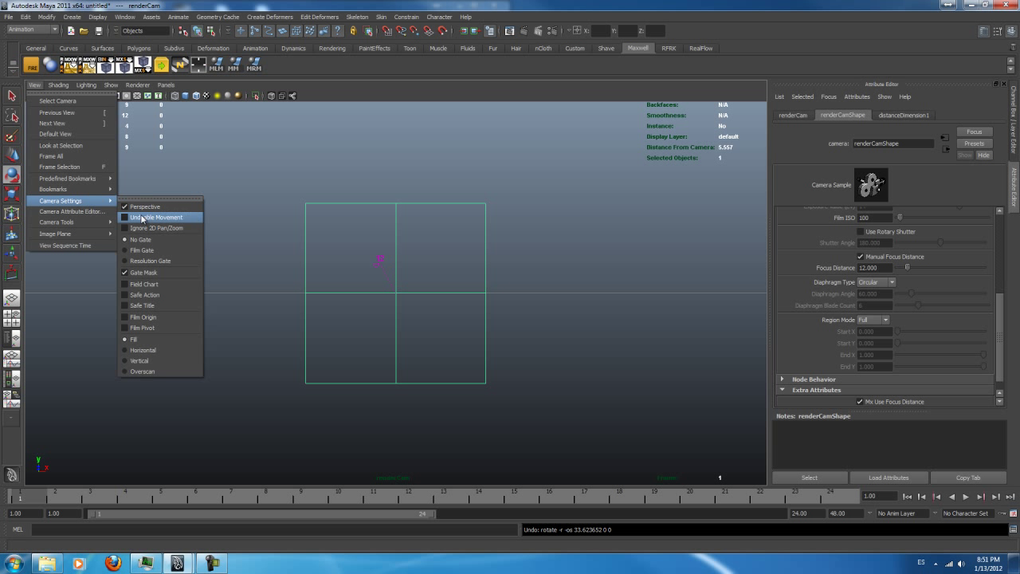
click(144, 260)
click(500, 196)
key(space)
drag(500, 197, 493, 173)
scroll(490, 243, down, 1)
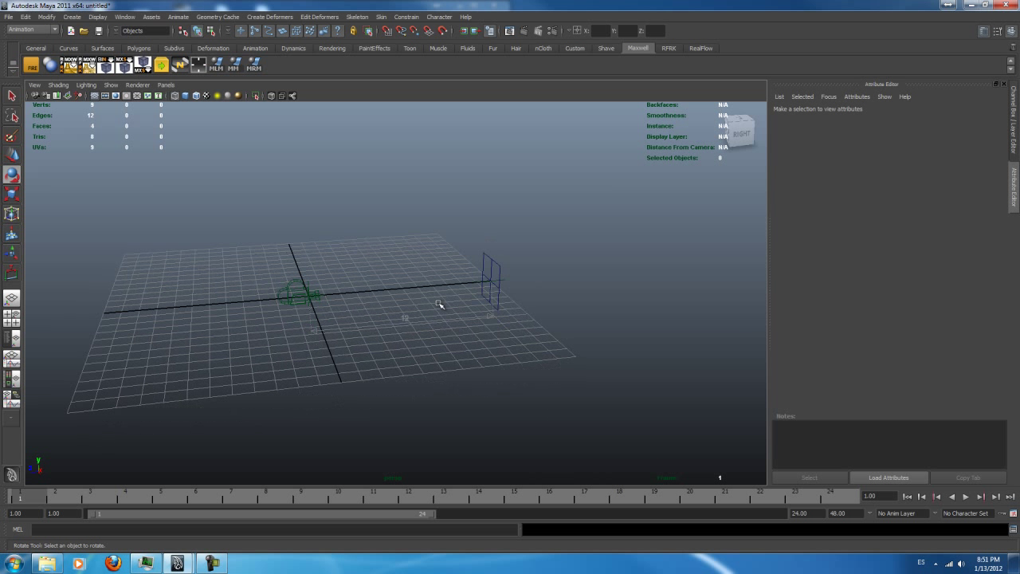
Create a large polygon ground plane extending beyond the grid and display the scene smooth shaded
key(space)
click(364, 234)
mouse_move(388, 268)
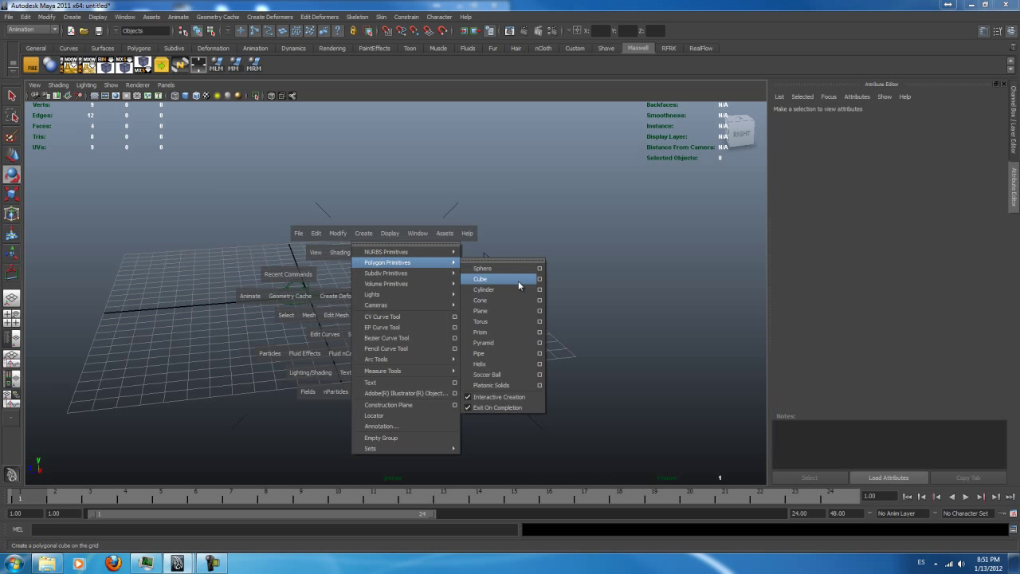
click(495, 310)
drag(402, 289, 519, 205)
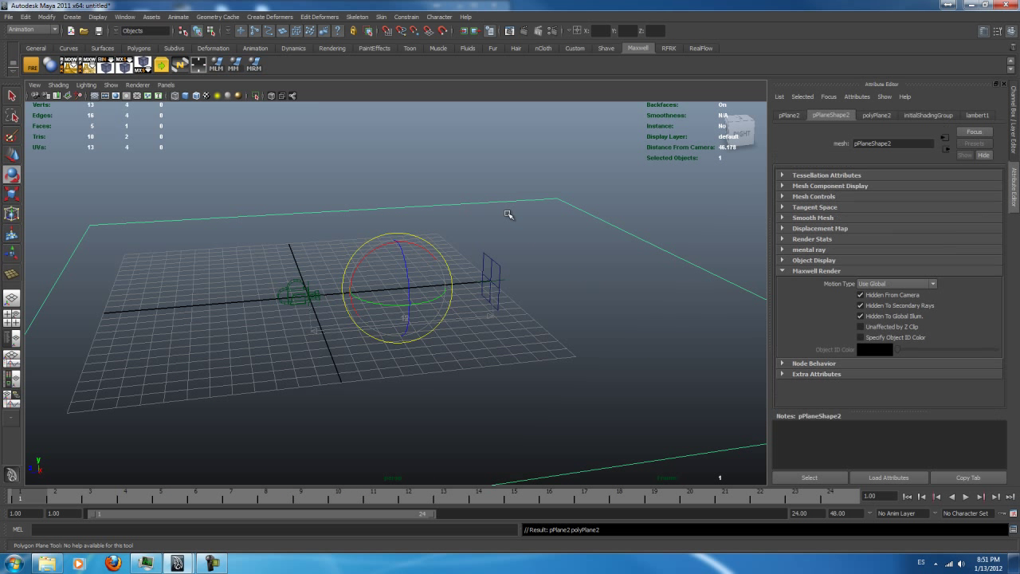
alt+drag(489, 298, 440, 309)
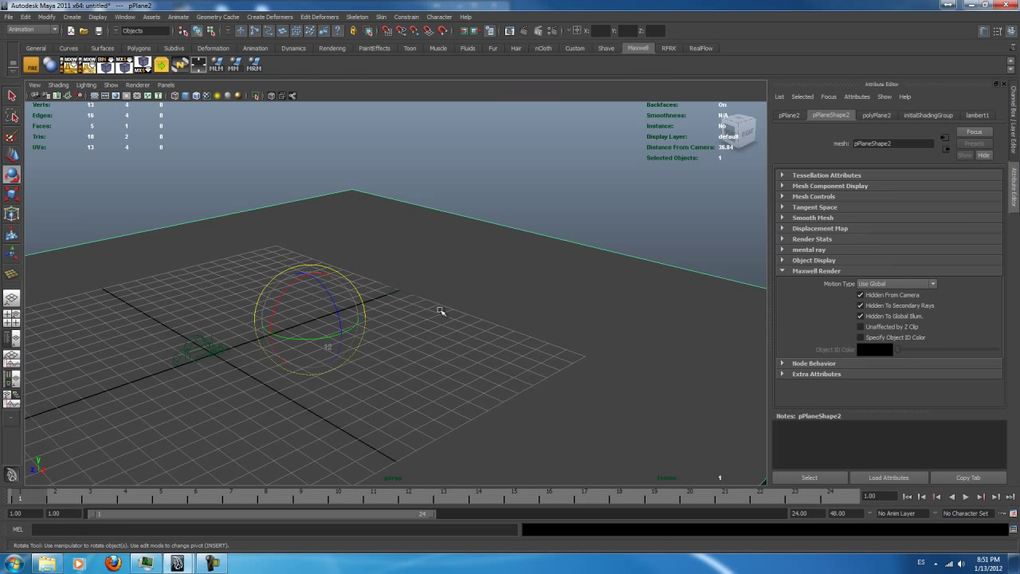
alt+drag(467, 271, 491, 253)
Put the camera's target plane in a new display layer named Focus
click(397, 294)
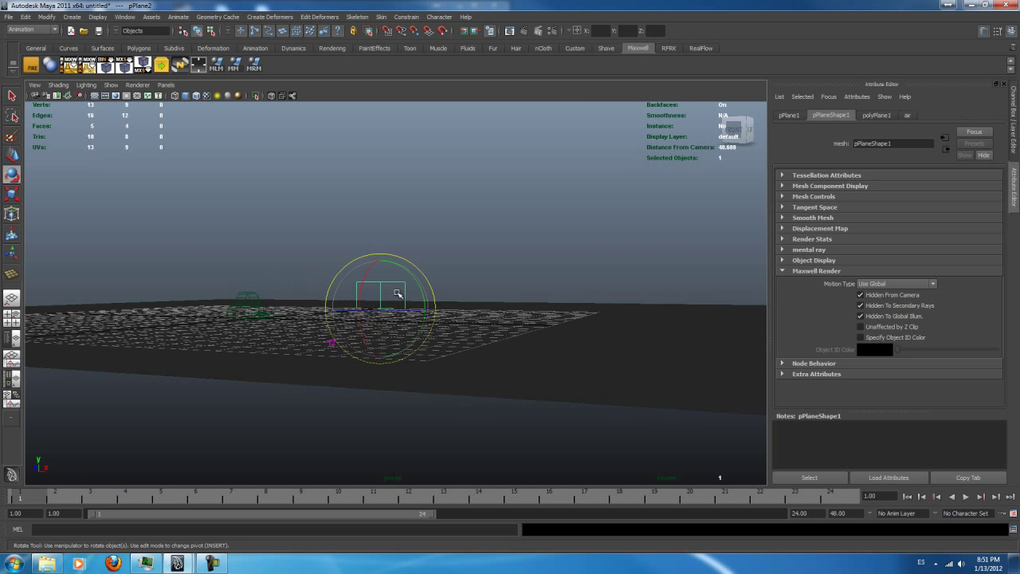
alt+drag(521, 278, 467, 266)
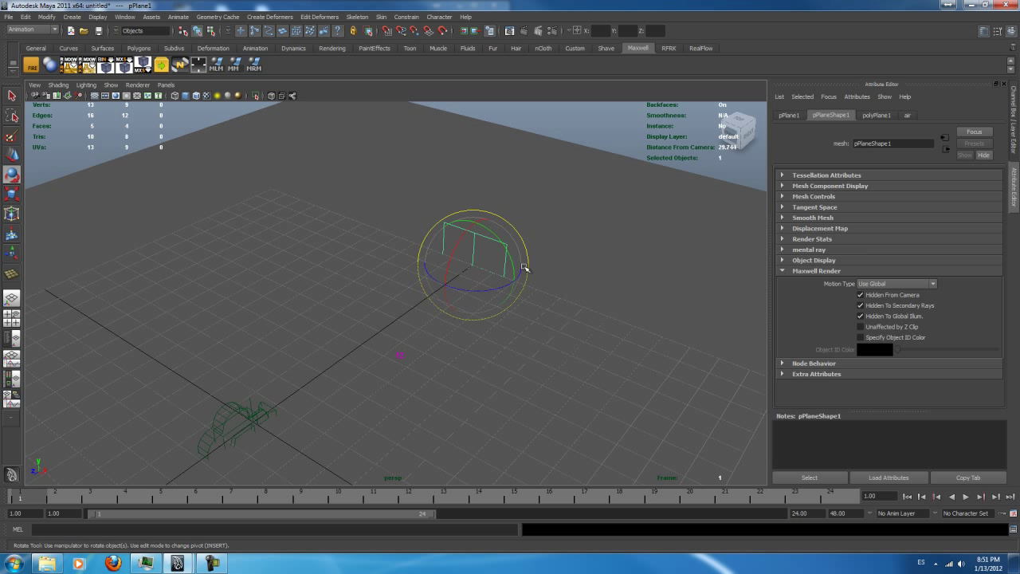
click(1012, 134)
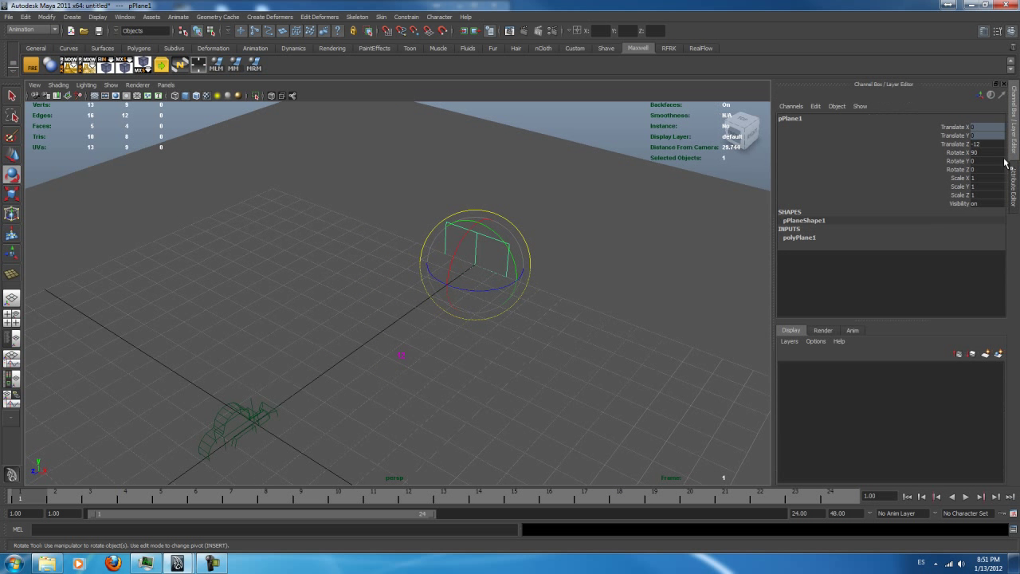
click(957, 356)
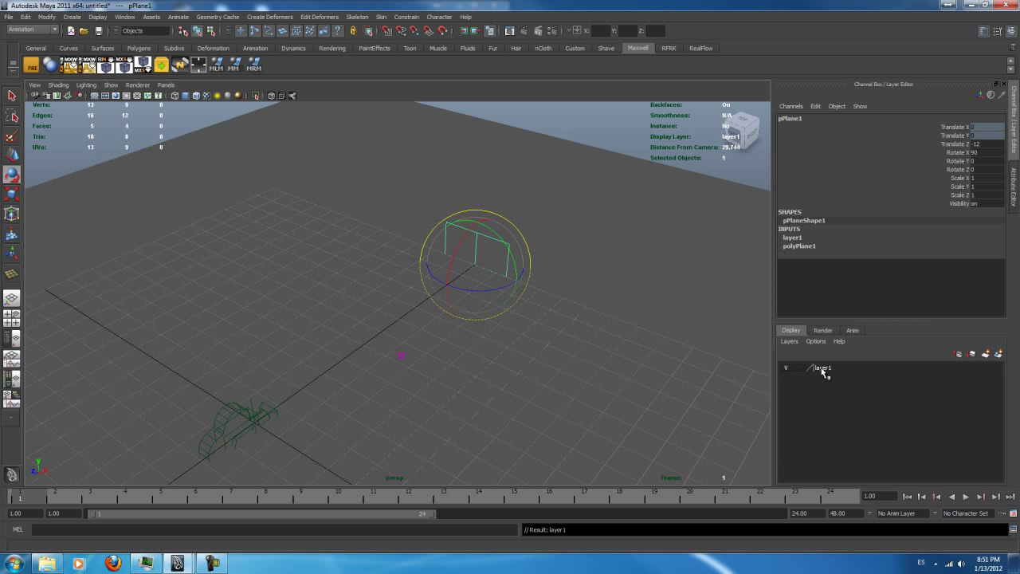
click(825, 371)
double_click(882, 374)
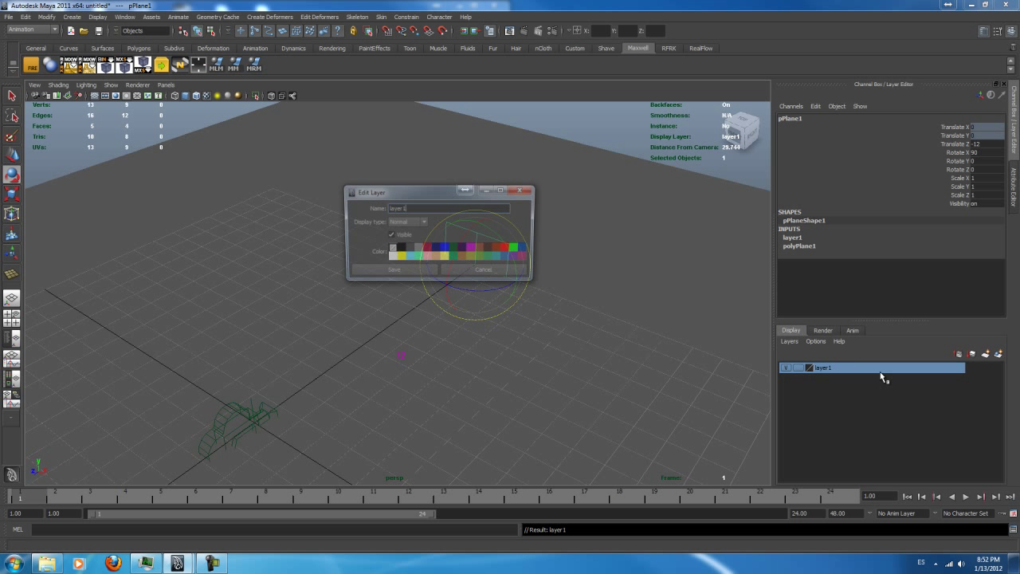
click(371, 272)
Set the Focus display layer to Unshaded and deselect the target plane
right_click(949, 369)
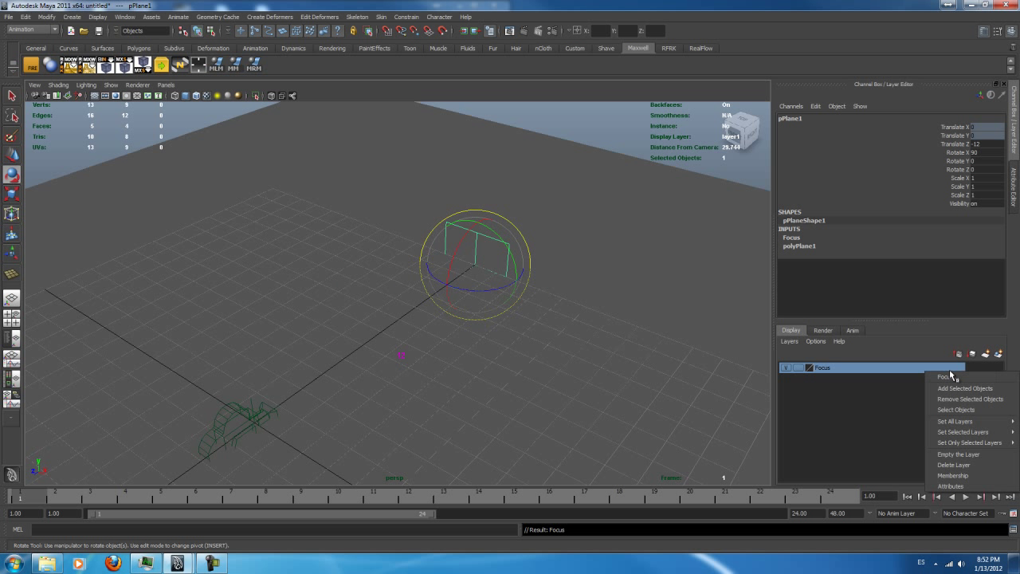
mouse_move(960, 431)
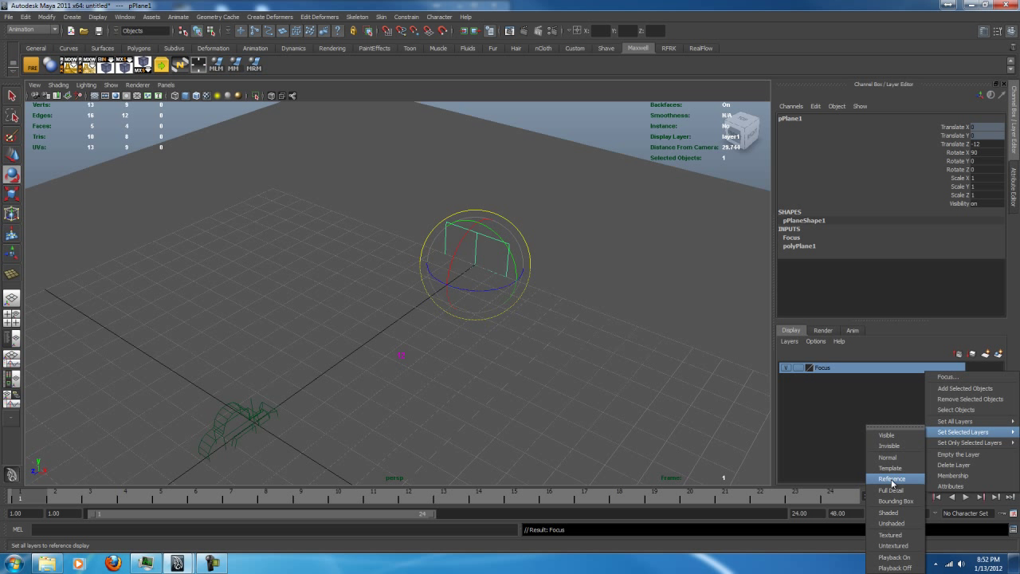
click(901, 525)
click(129, 140)
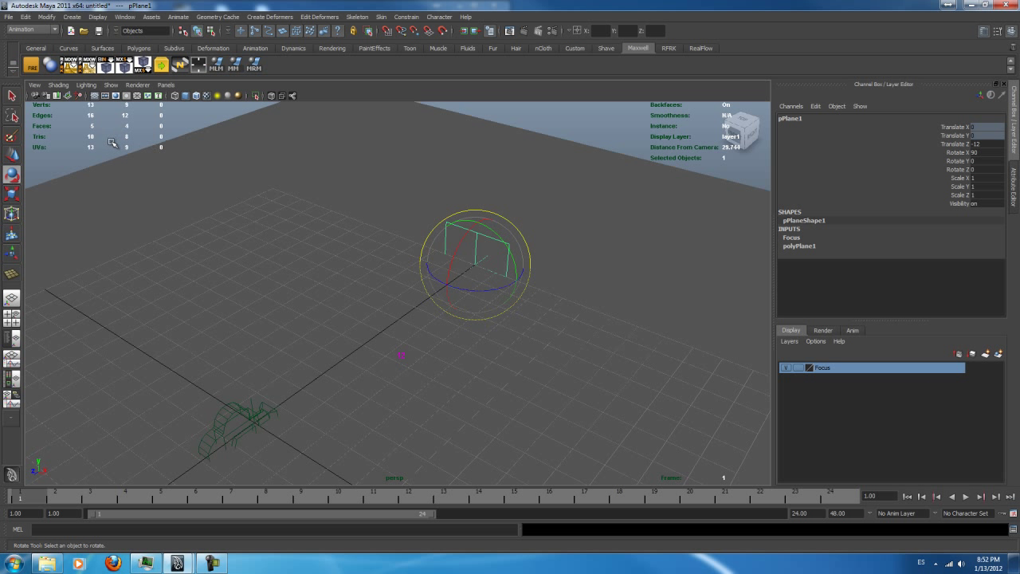
Examine how the unshaded target plane displays against the shaded ground from several angles
scroll(473, 287, down, 2)
alt+middle_drag(473, 287, 482, 314)
alt+middle_drag(498, 354, 489, 321)
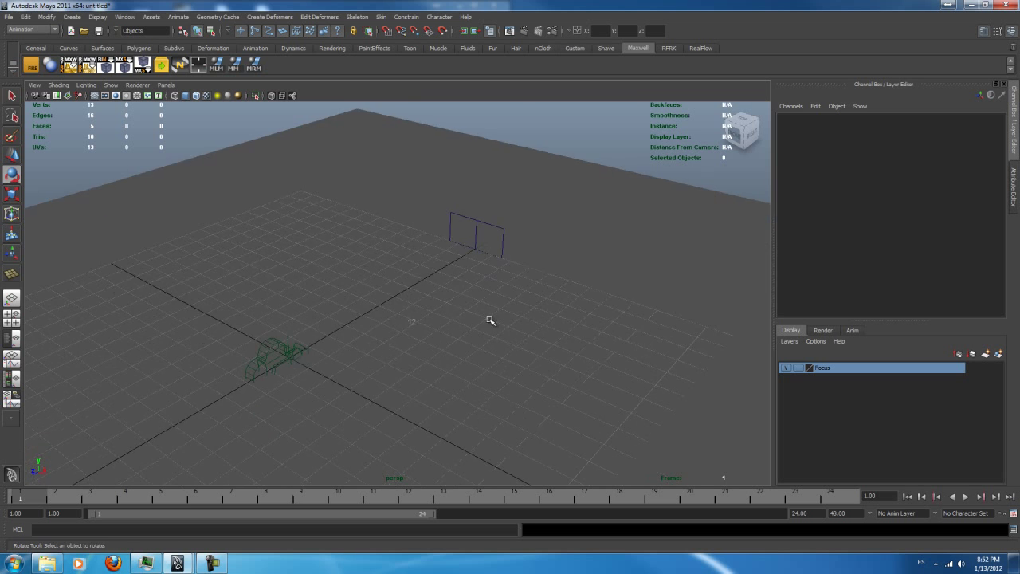
alt+drag(489, 321, 485, 301)
scroll(487, 302, up, 2)
alt+middle_drag(498, 328, 505, 363)
alt+drag(505, 363, 486, 354)
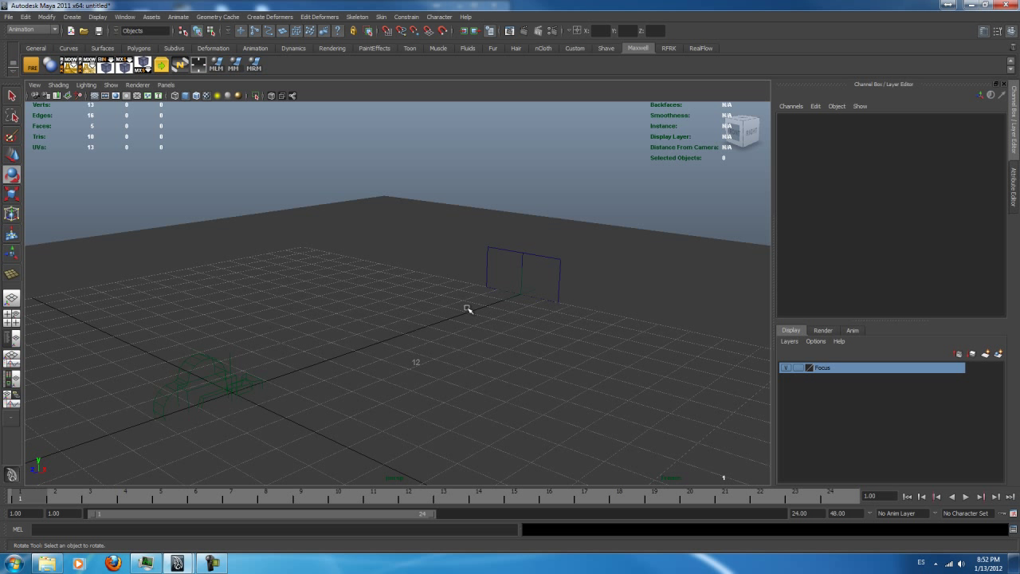
click(537, 256)
click(588, 188)
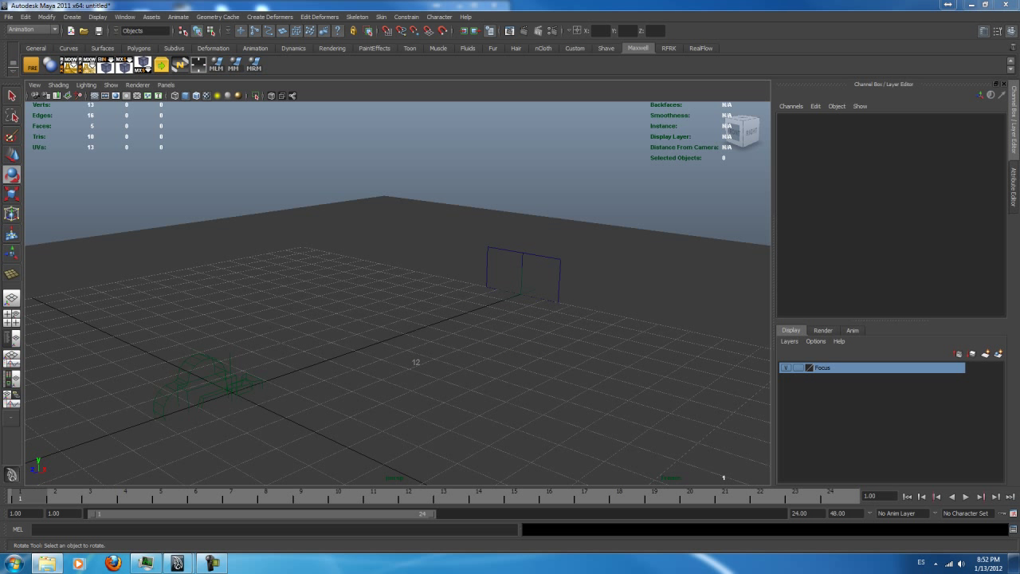
Import the rubber duck model and move it toward the target plane to about Translate Z -7.191
drag(413, 308, 414, 311)
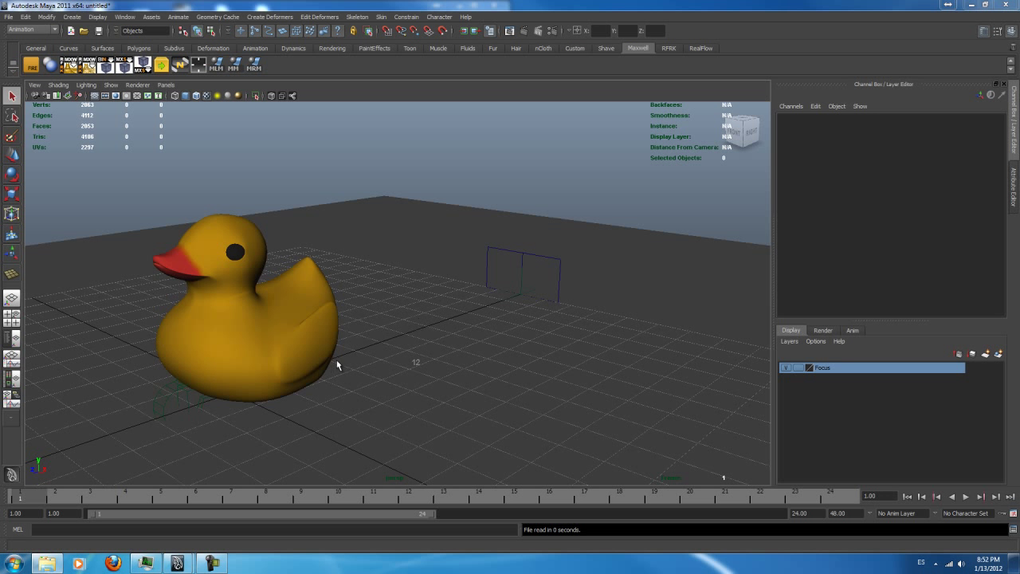
click(326, 318)
key(w)
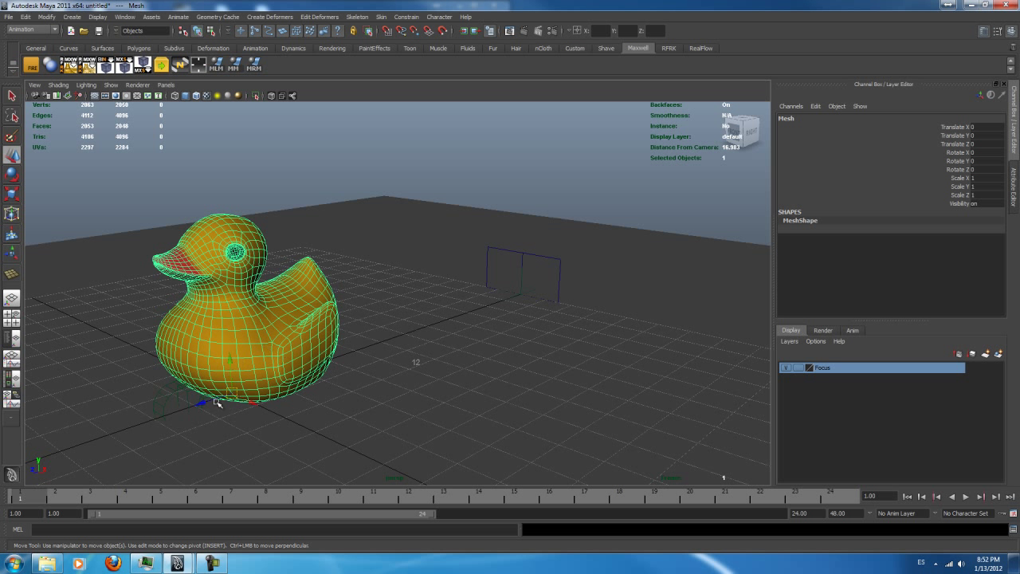
drag(200, 403, 404, 426)
Move the ground plane back along Z so it extends farther behind the duck
scroll(462, 314, down, 4)
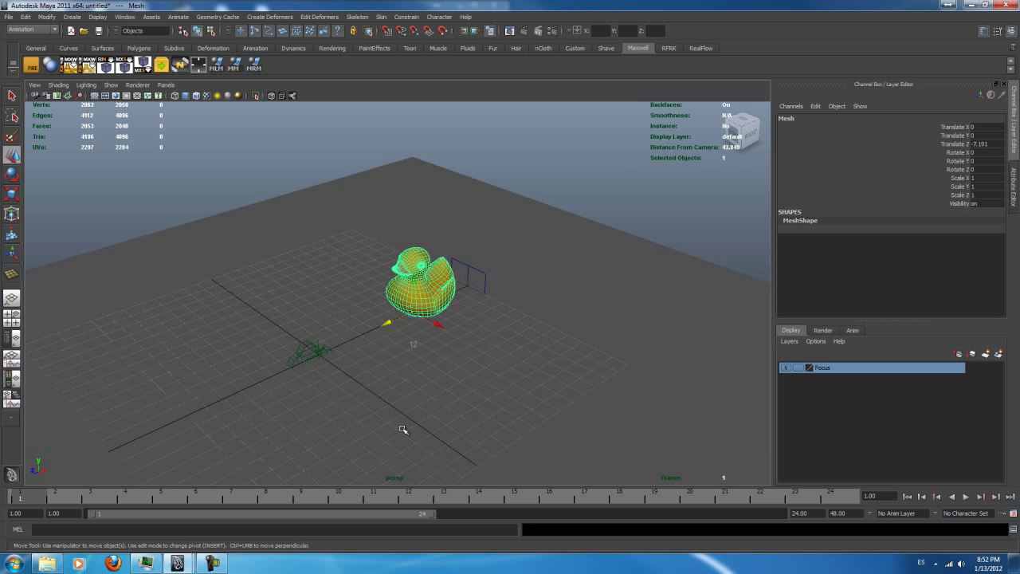
click(437, 373)
drag(371, 332, 489, 283)
Create two Maxwell instances of the duck and place them behind it at about Translate Z -18.891 and -33.331
click(427, 287)
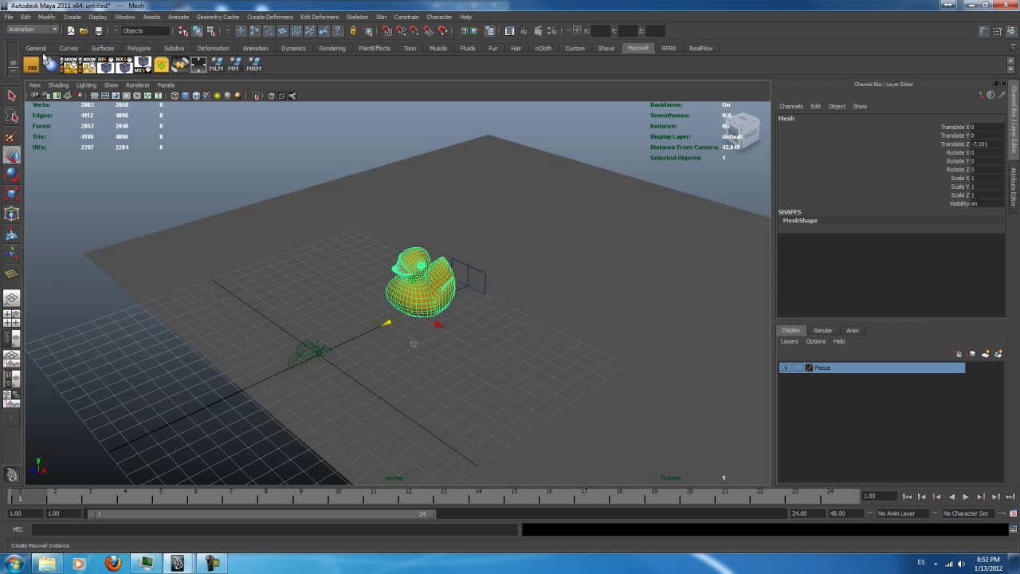
click(50, 65)
drag(388, 324, 512, 268)
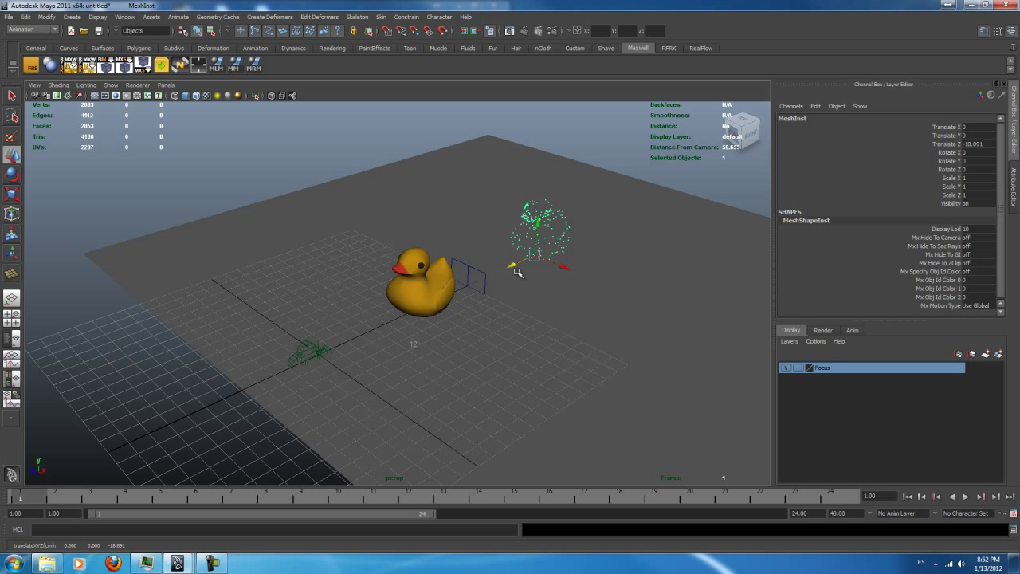
click(395, 293)
click(49, 66)
drag(388, 325, 626, 212)
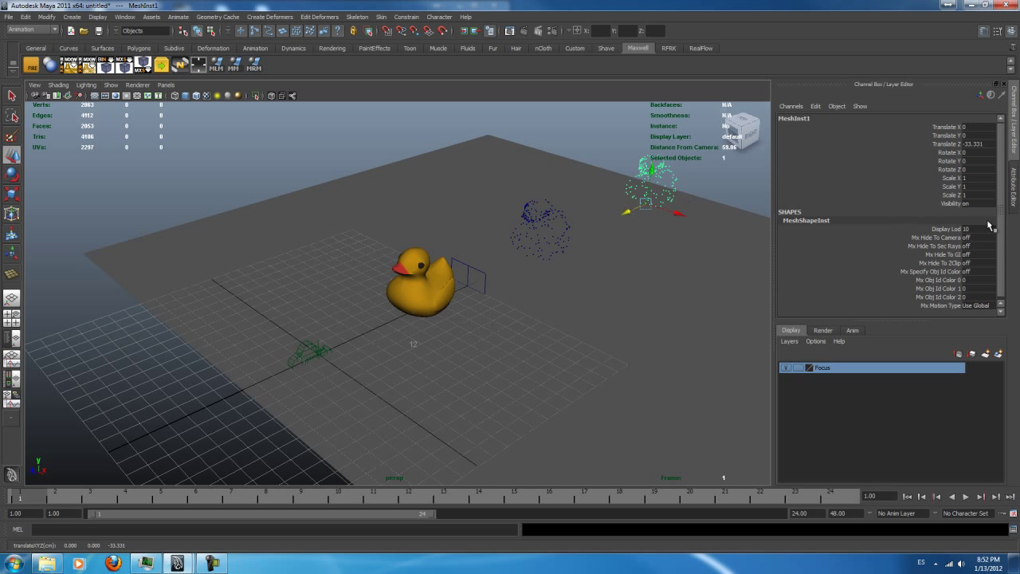
Set the Display LOD of both Maxwell duck instances to 50% and clear the selection
key(ctrl+a)
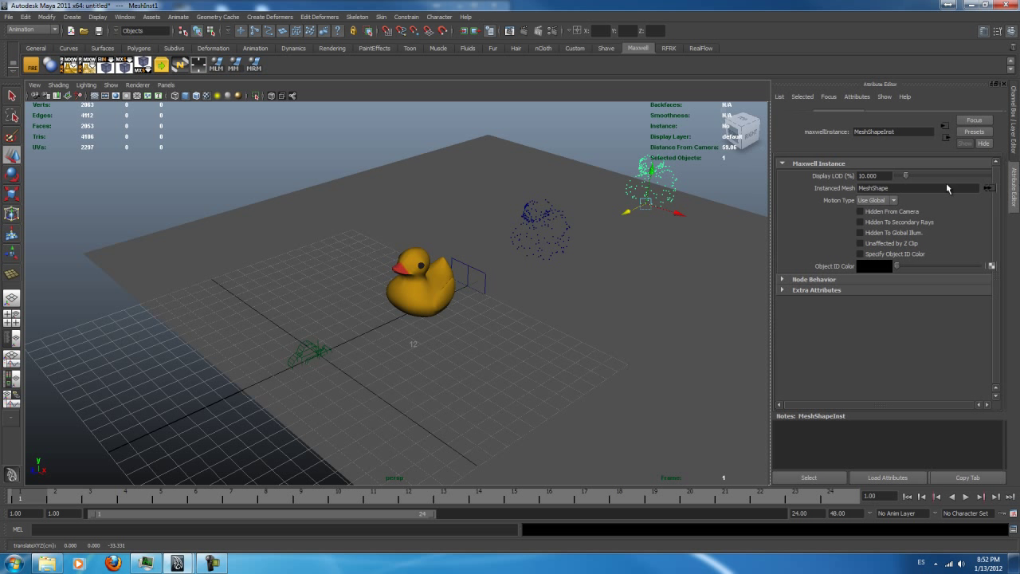
double_click(891, 188)
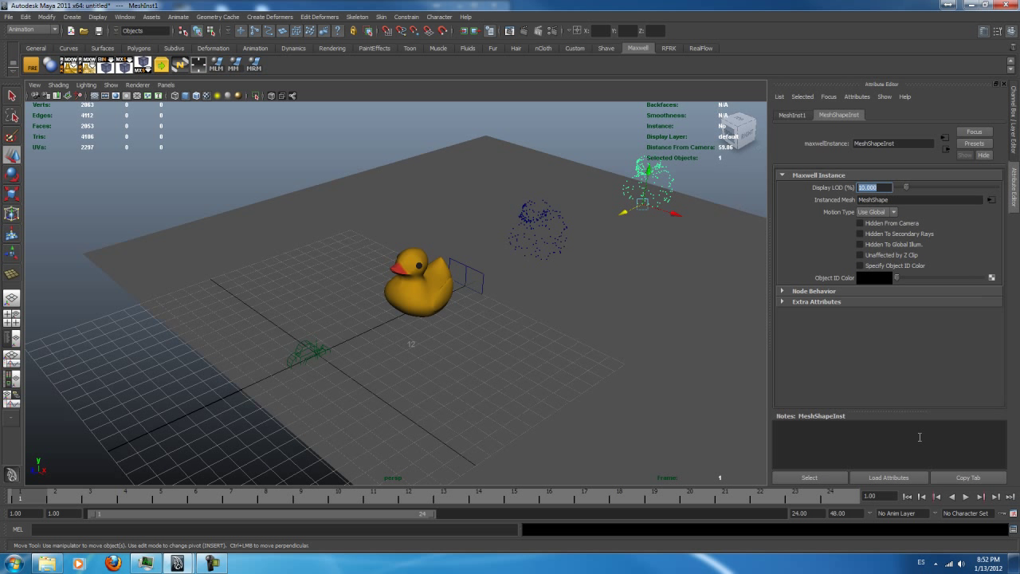
text(50)
key(Return)
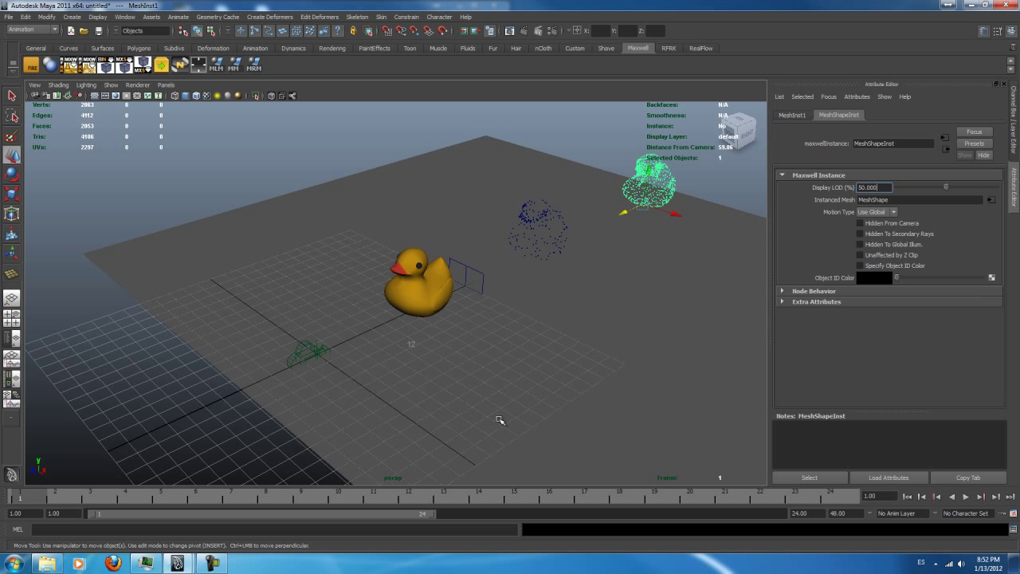
click(536, 209)
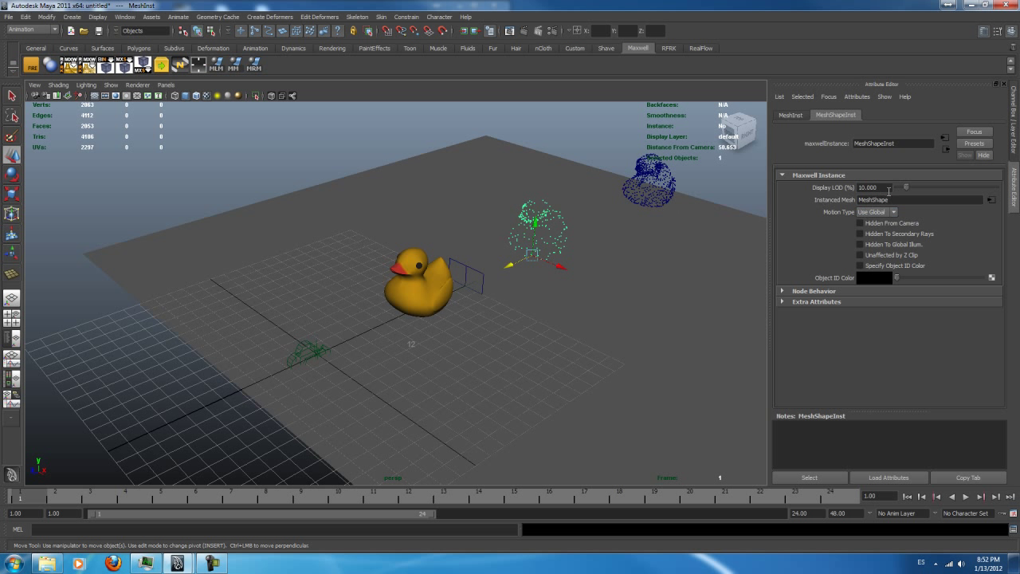
text(50)
key(Return)
alt+drag(624, 363, 489, 368)
click(480, 369)
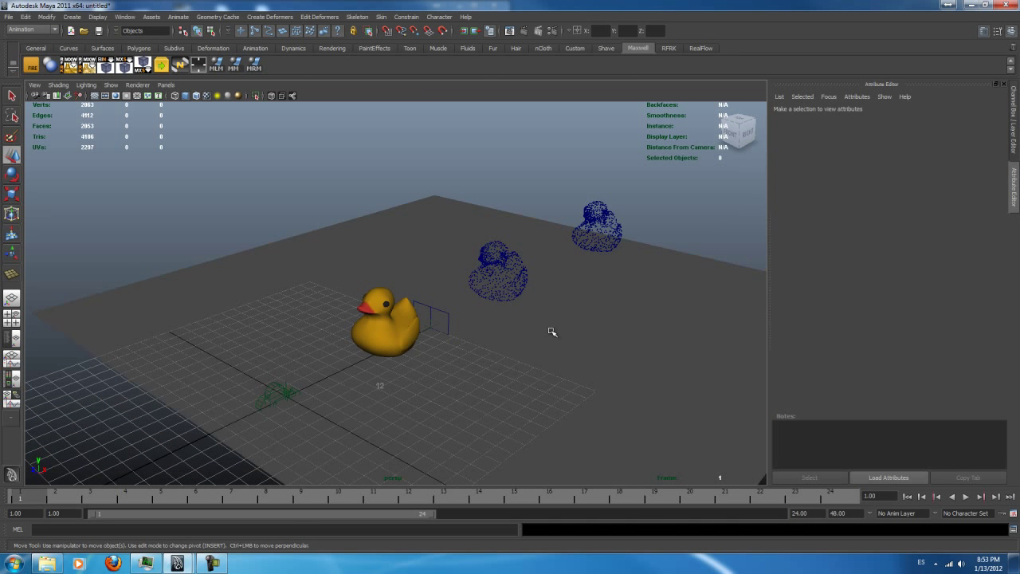
click(551, 331)
key(r)
mouse_move(510, 320)
mouse_down()
mouse_move(527, 324)
mouse_move(504, 327)
mouse_up()
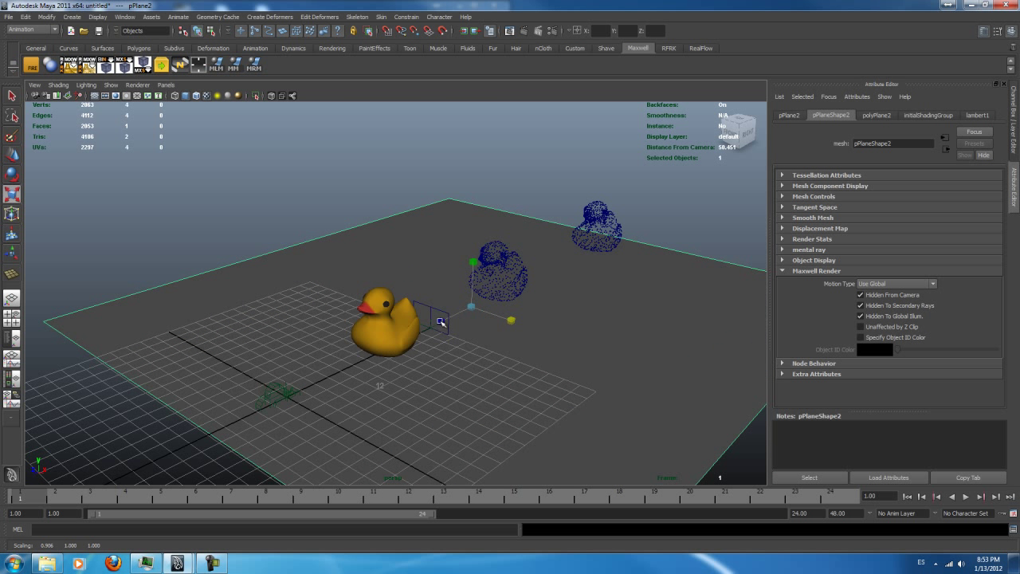
key(ctrl+z)
key(ctrl+z)
Select renderCam and look through it in the viewport
click(275, 388)
alt+drag(466, 323, 422, 275)
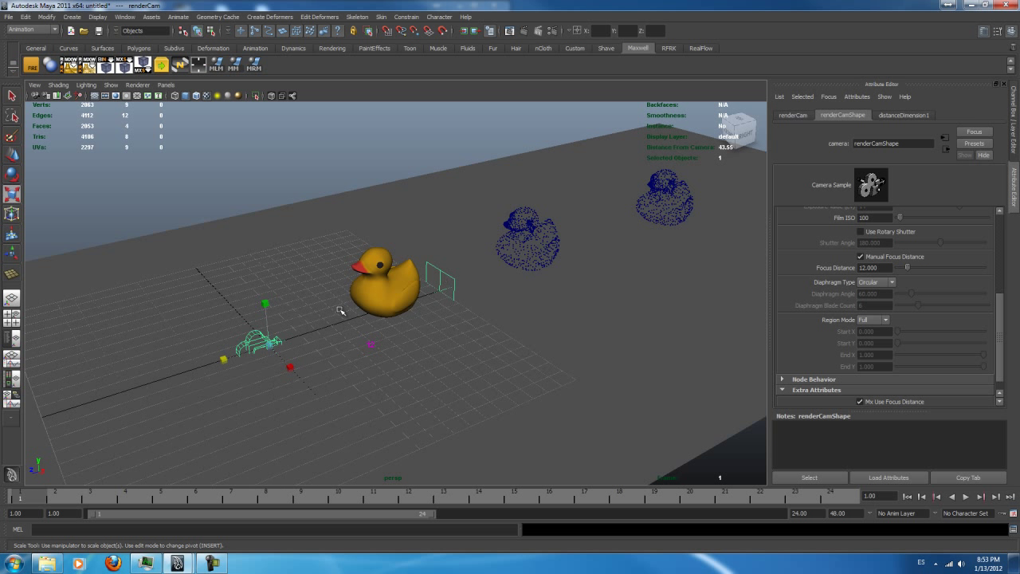
key(w)
click(166, 84)
mouse_move(191, 96)
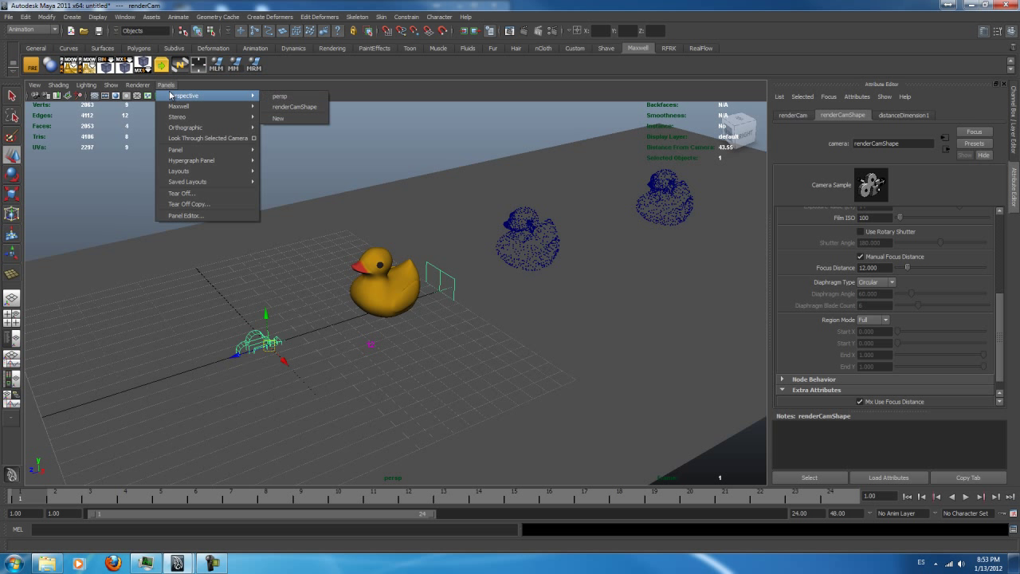
click(291, 110)
Reframe renderCam with the yellow duck large in the foreground and its two instances behind it within the resolution gate
scroll(482, 218, down, 3)
mouse_move(486, 220)
alt+mouse_down()
mouse_move(455, 289)
mouse_move(490, 222)
alt+mouse_up()
scroll(482, 219, down, 5)
scroll(490, 221, up, 2)
scroll(455, 268, up, 2)
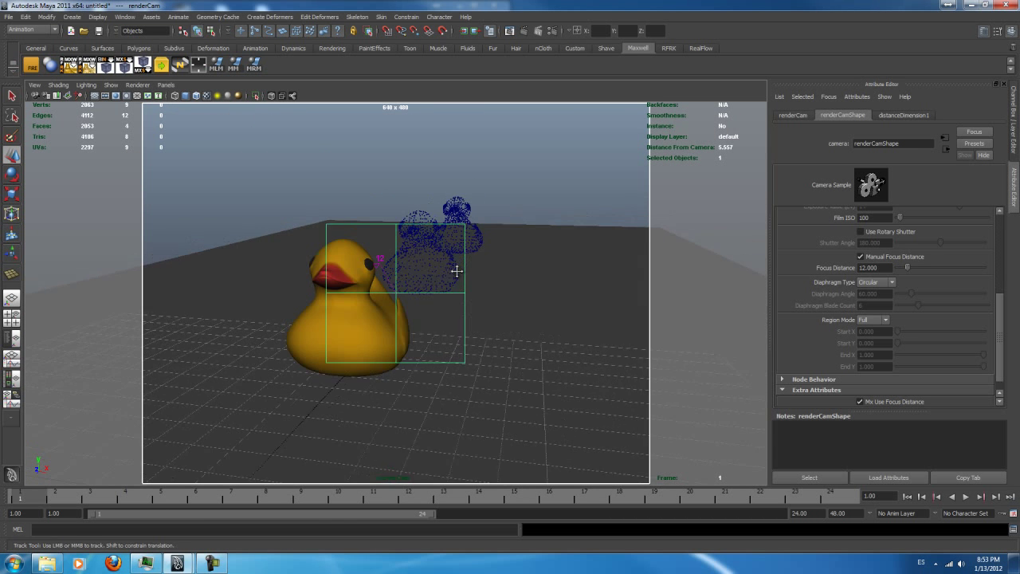
scroll(466, 272, up, 3)
Select the ground plane and scale it wider so its corner no longer shows in the renderCam view
click(581, 294)
key(r)
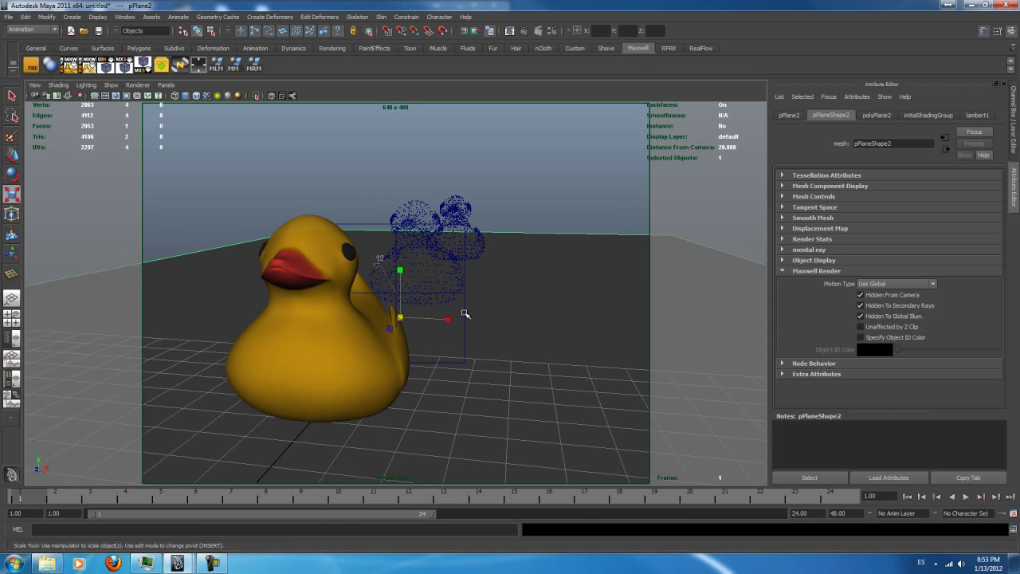
alt+drag(451, 322, 562, 330)
alt+drag(352, 350, 511, 322)
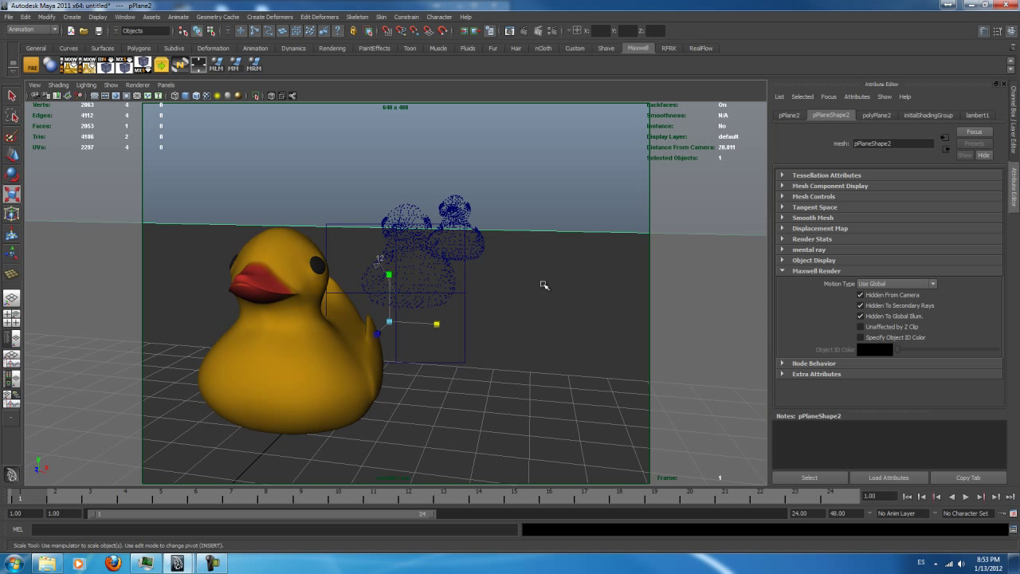
In the perspective view, move the focus target plane back to the front of the middle duck, about Translate Z -21.998
key(space)
drag(545, 275, 529, 269)
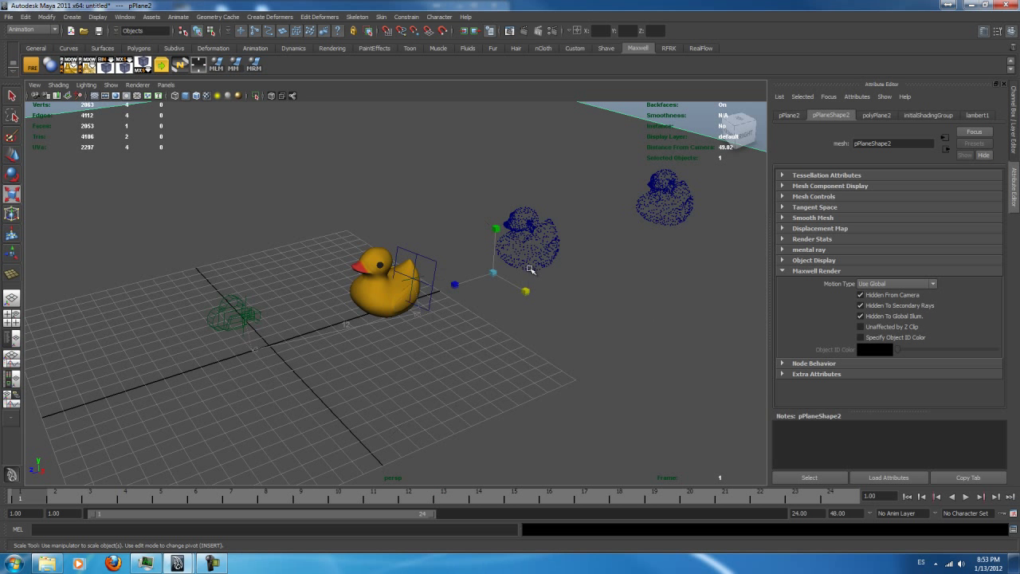
click(426, 256)
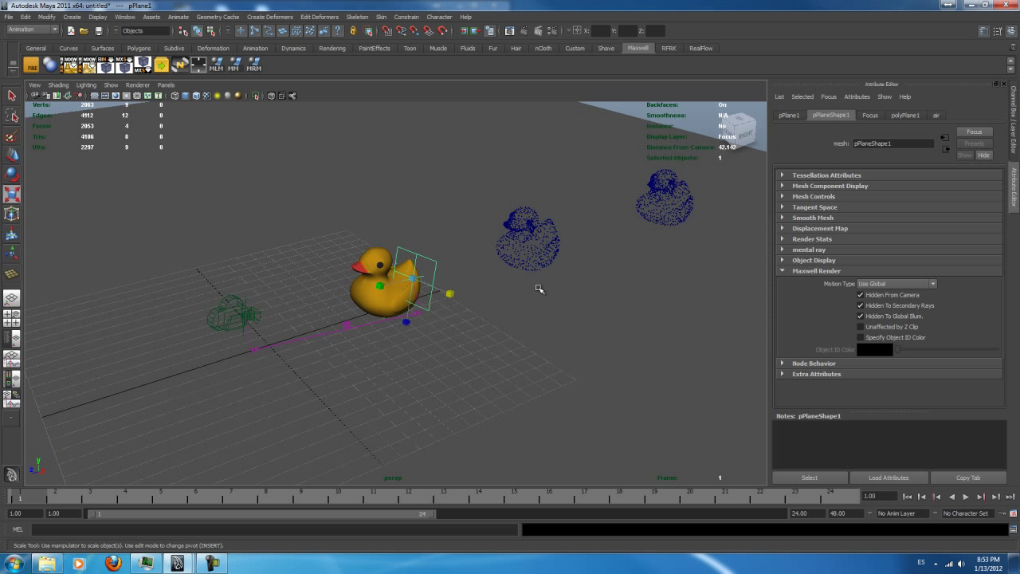
alt+drag(533, 308, 514, 323)
key(w)
drag(350, 314, 443, 297)
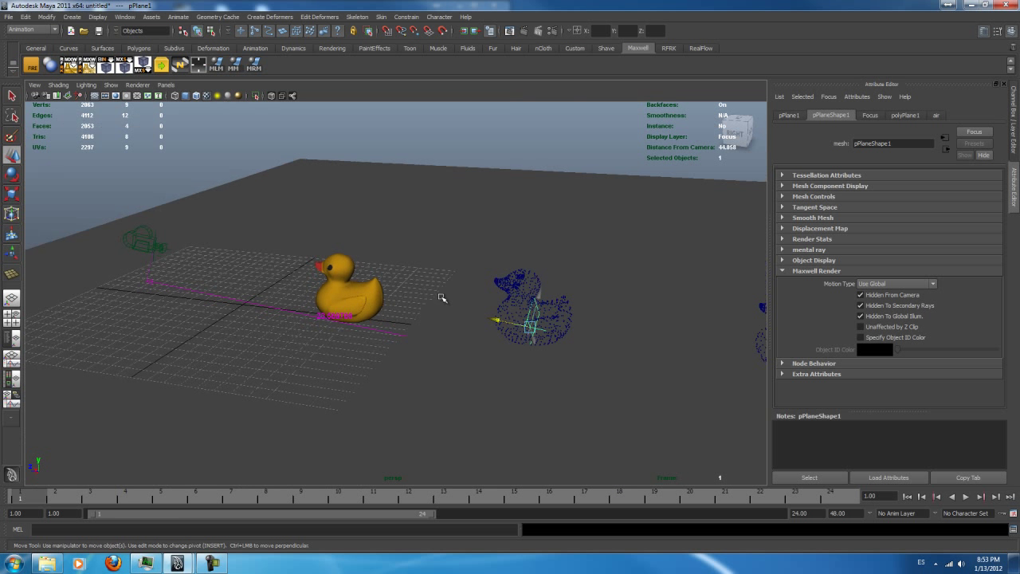
drag(495, 320, 472, 315)
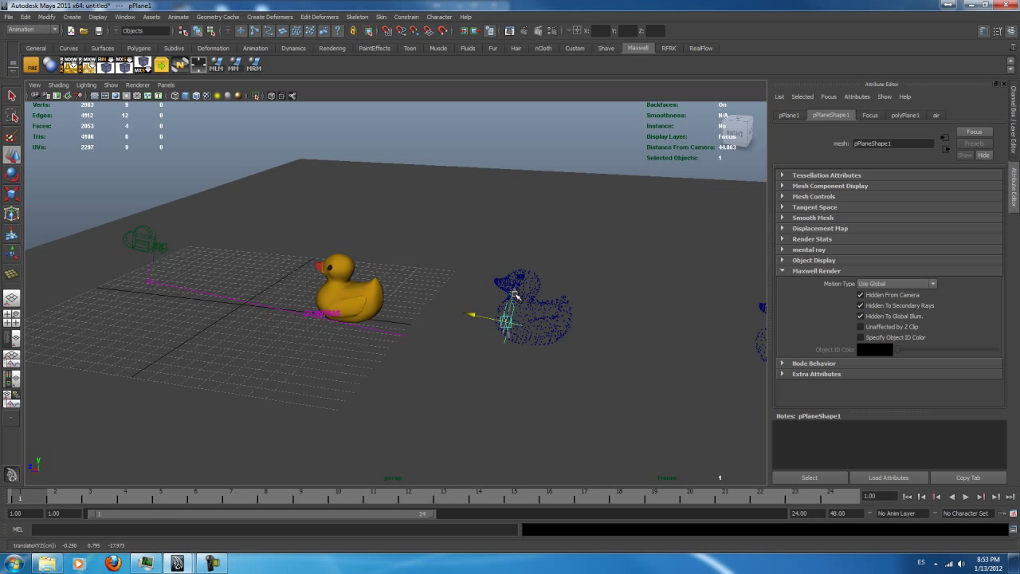
Look through renderCam and run a Maxwell test render, then stop it and close the render window
alt+drag(316, 348, 263, 343)
click(165, 84)
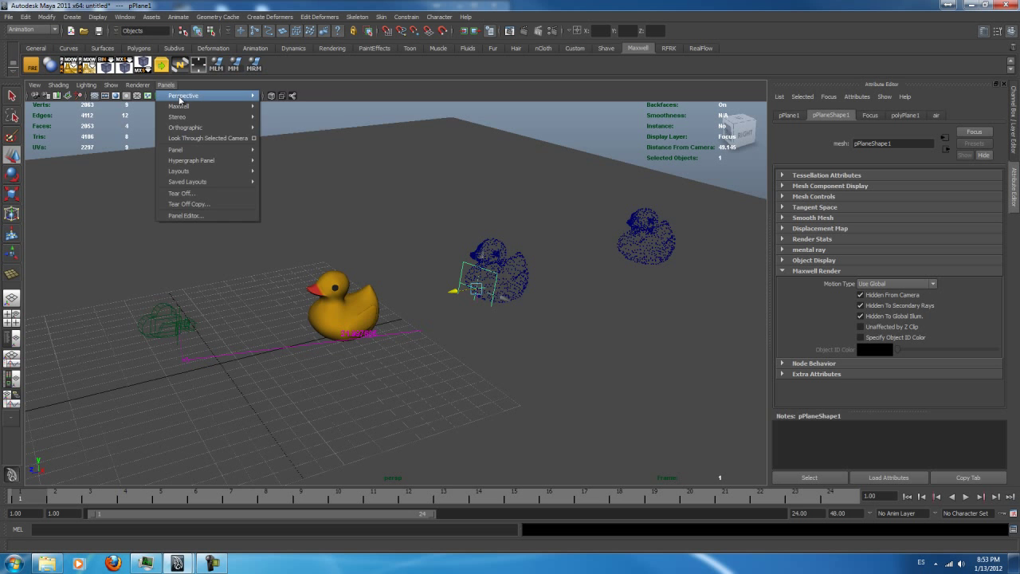
mouse_move(207, 96)
click(294, 106)
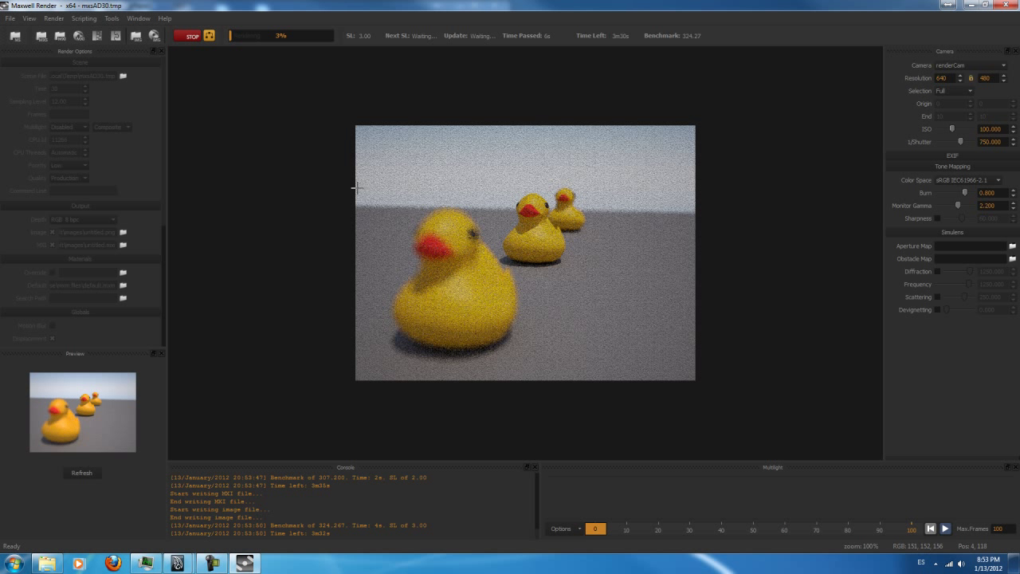
click(191, 37)
click(1006, 4)
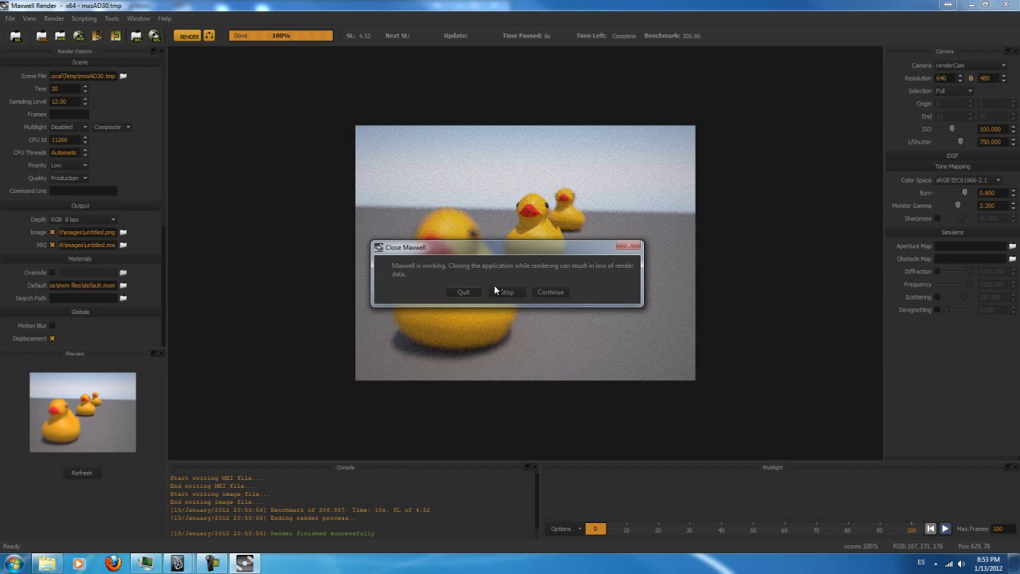
click(496, 291)
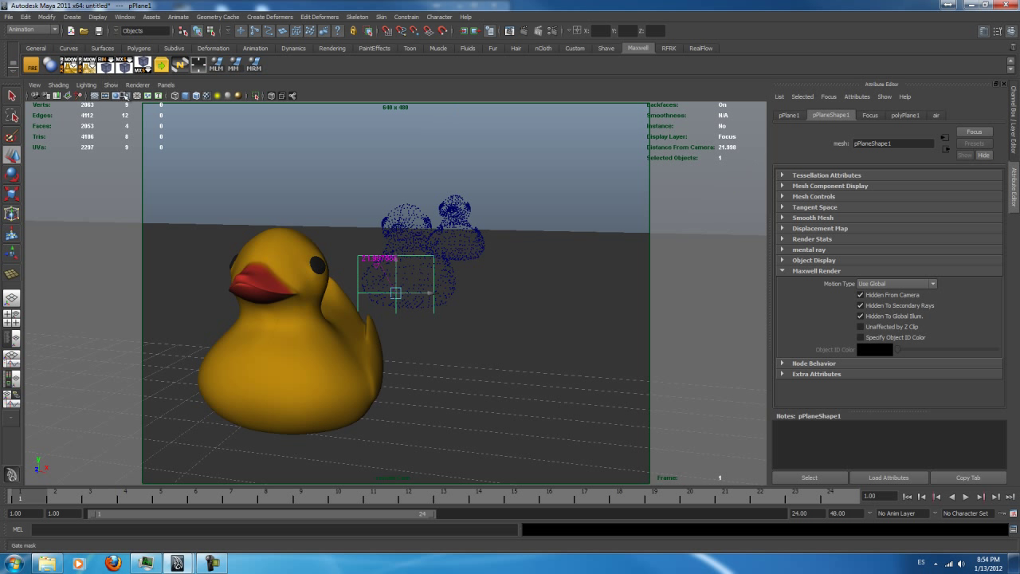
Set renderCam's F-Stop to 2.8 and its Shutter Speed to 2500 in the Maxwell Render attributes
click(46, 96)
drag(1000, 303, 999, 275)
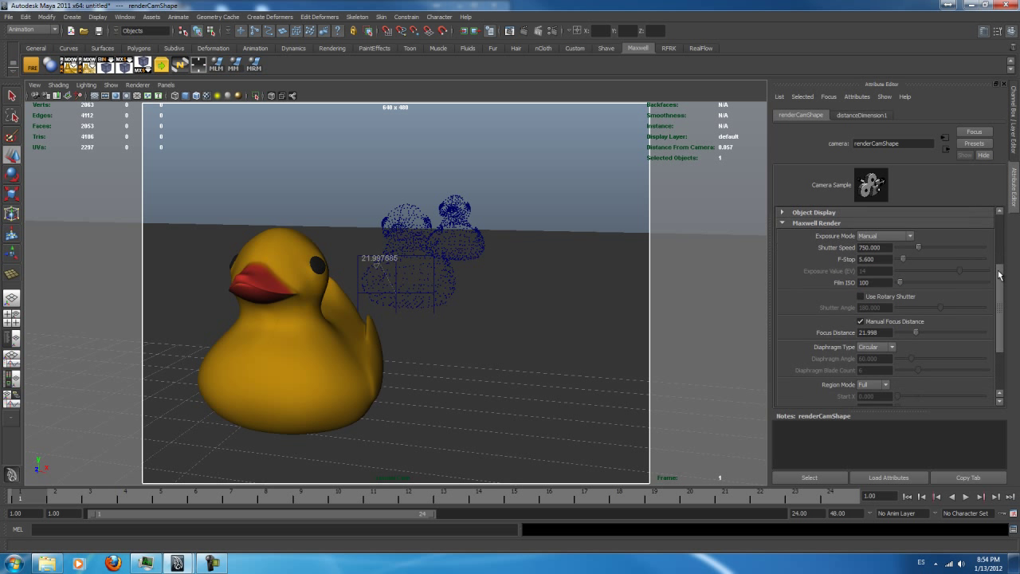
click(879, 260)
text(2.8)
key(Return)
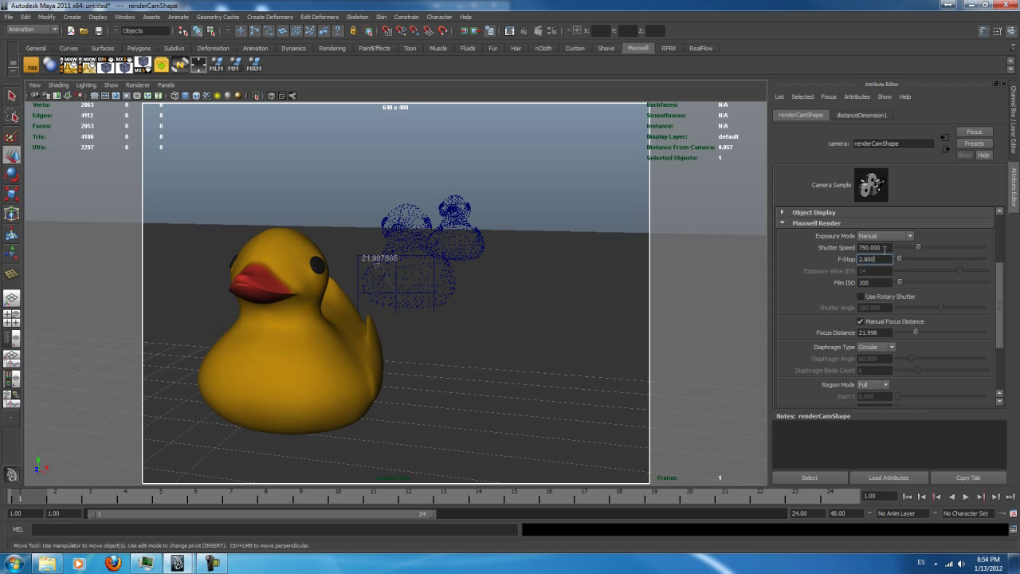
double_click(883, 248)
key(Return)
Run another Maxwell test render, stop and close it, and clear the selection
click(523, 32)
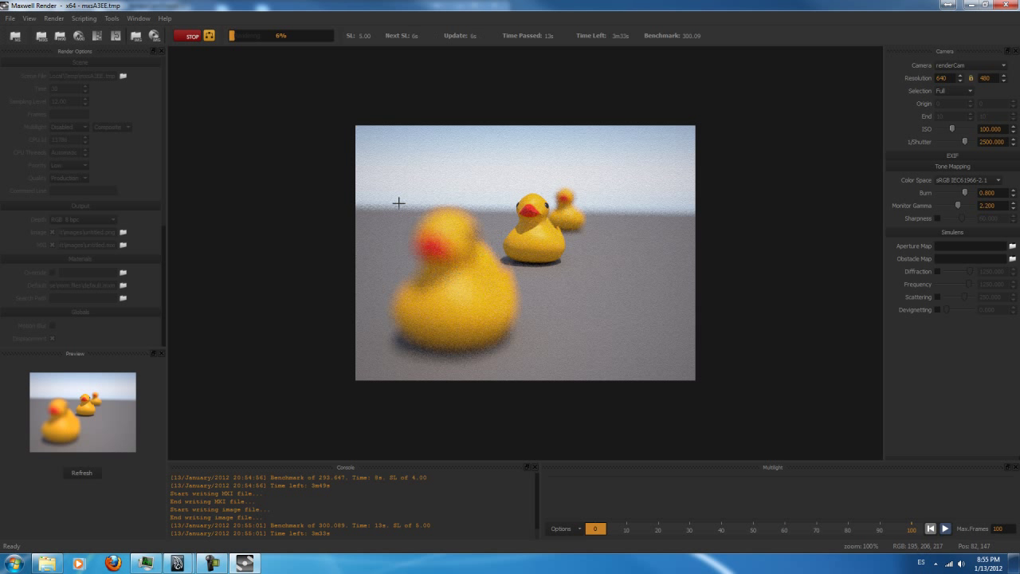
click(190, 37)
click(1007, 5)
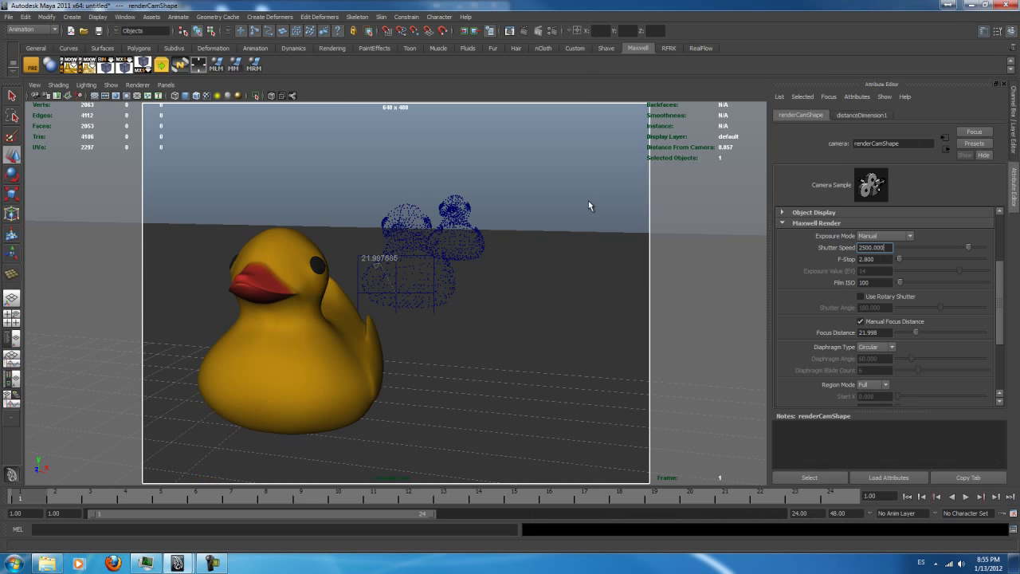
click(827, 70)
click(553, 209)
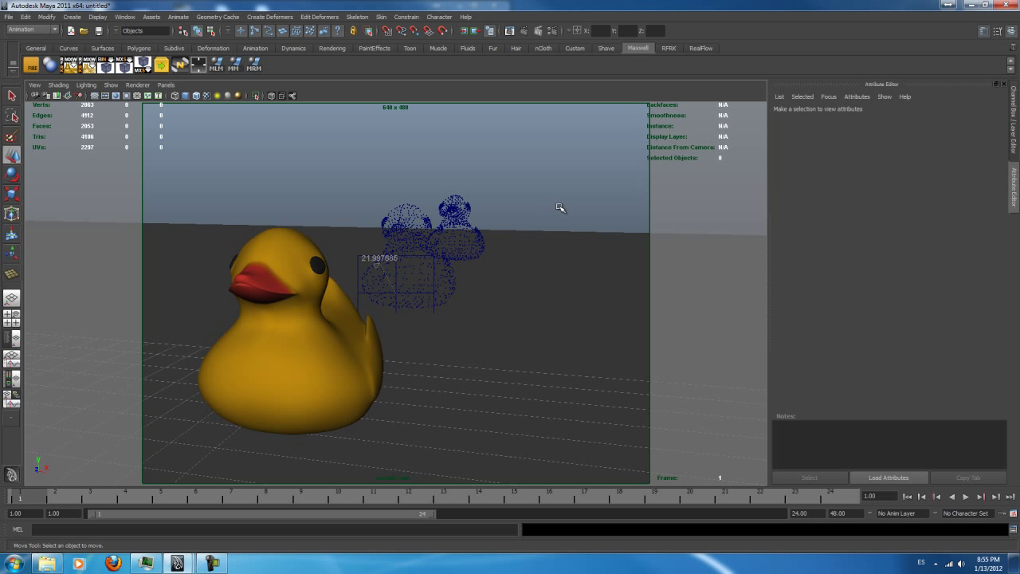
In the perspective view, select the Focus layer's target plane, move it to about Translate Z -20.656 and key it at frame 1
key(space)
drag(551, 214, 556, 193)
scroll(498, 251, down, 3)
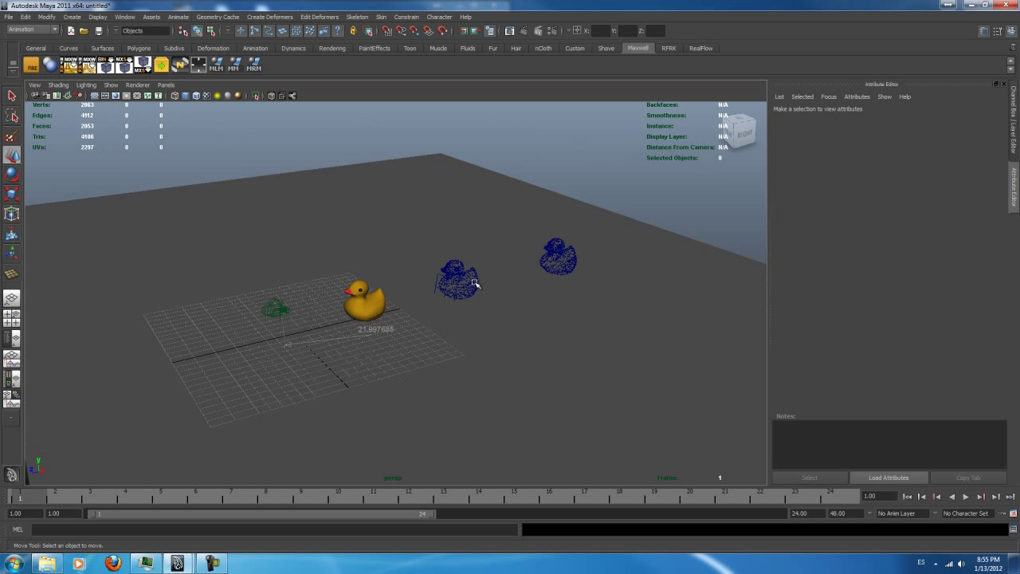
click(444, 298)
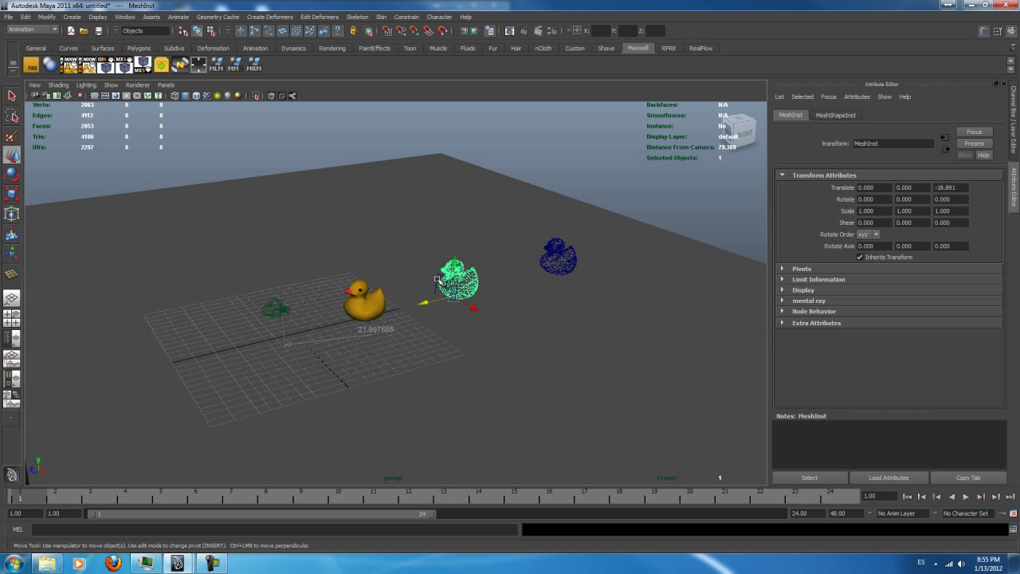
scroll(437, 283, up, 5)
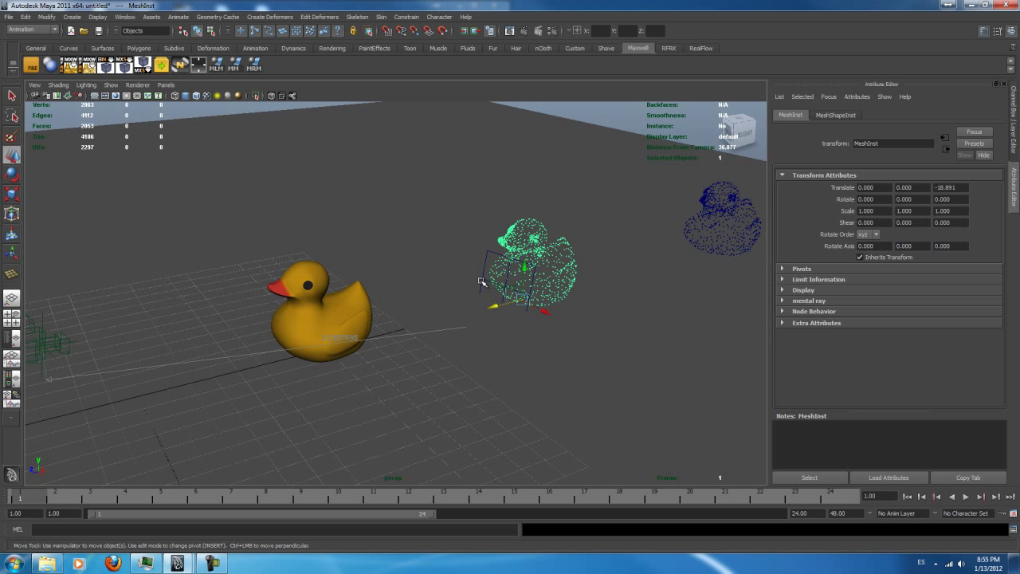
scroll(524, 213, down, 3)
click(1015, 131)
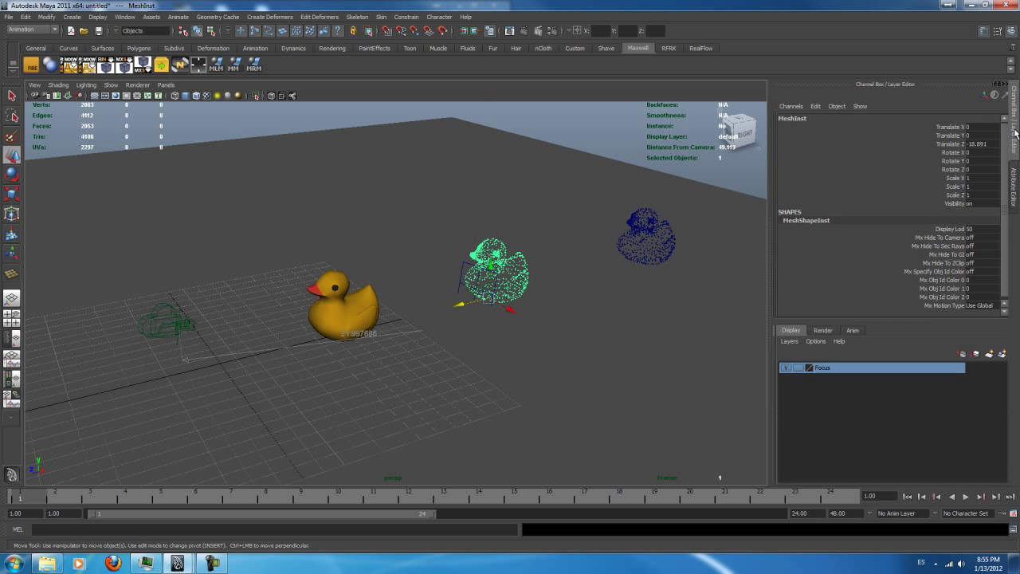
right_click(872, 366)
click(891, 412)
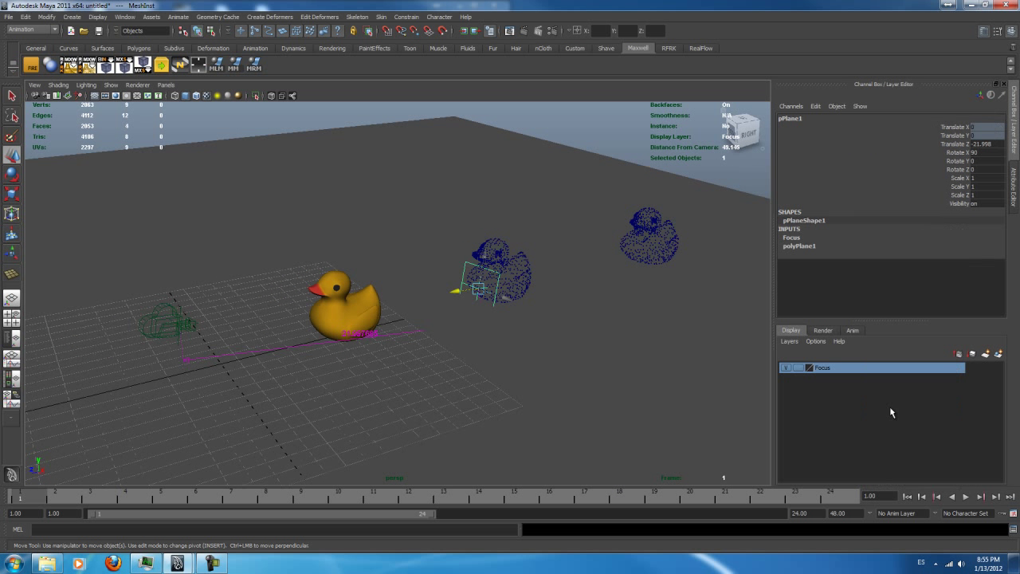
drag(458, 293, 447, 315)
key(s)
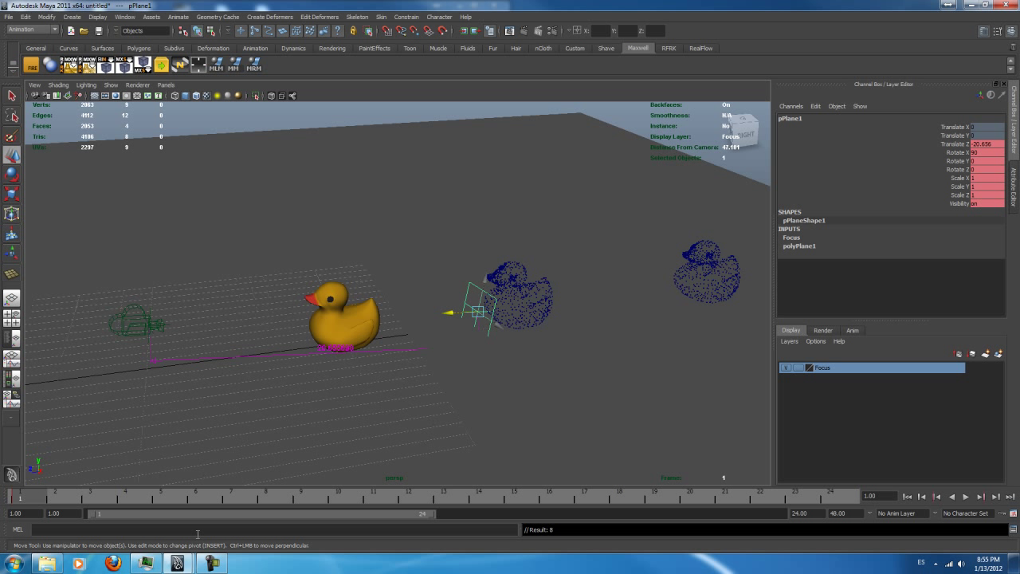
At frame 24, turn on X-Ray display and key the target plane near the farthest duck at about Translate Z -36.232
click(833, 500)
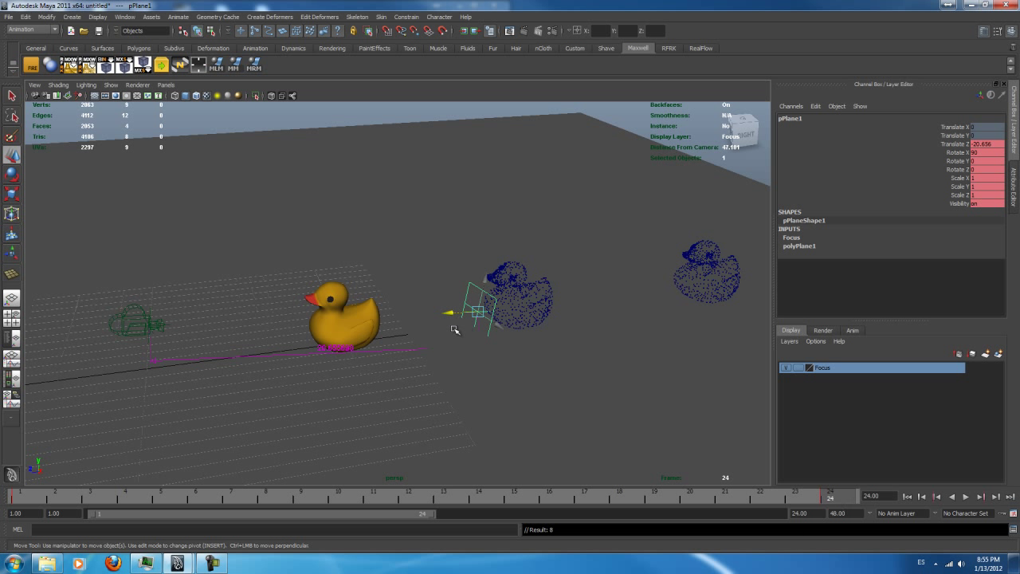
drag(450, 312, 701, 318)
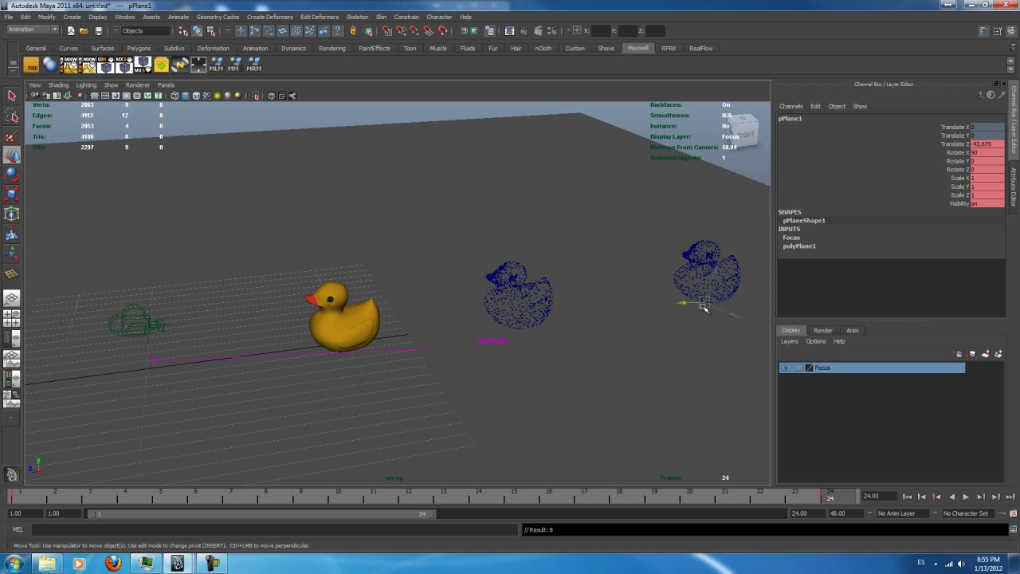
alt+middle_drag(623, 268, 528, 266)
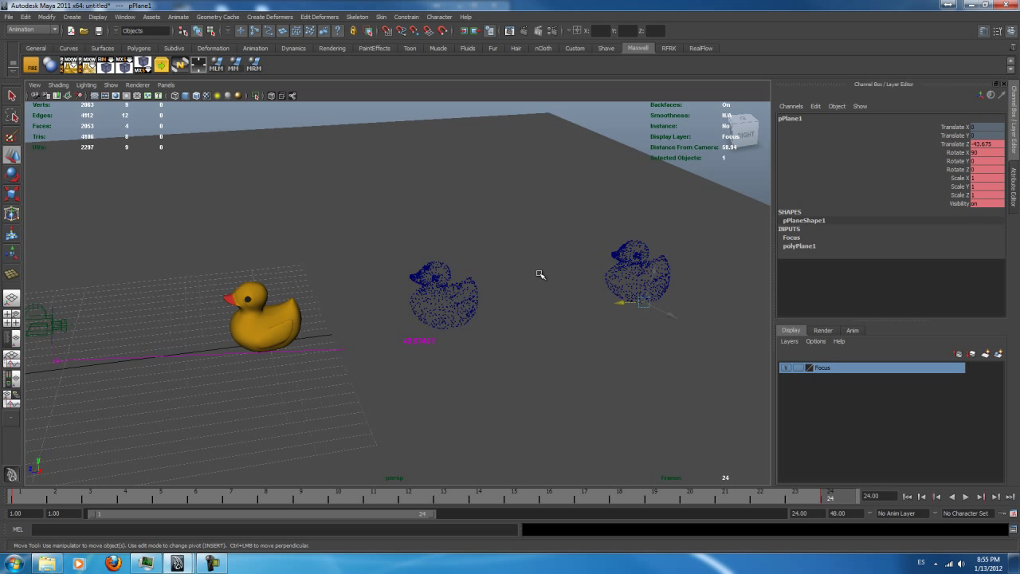
click(272, 96)
mouse_move(663, 327)
alt+mouse_down()
mouse_move(633, 302)
mouse_move(659, 315)
mouse_move(596, 298)
mouse_move(620, 354)
mouse_move(525, 311)
mouse_move(515, 319)
alt+mouse_up()
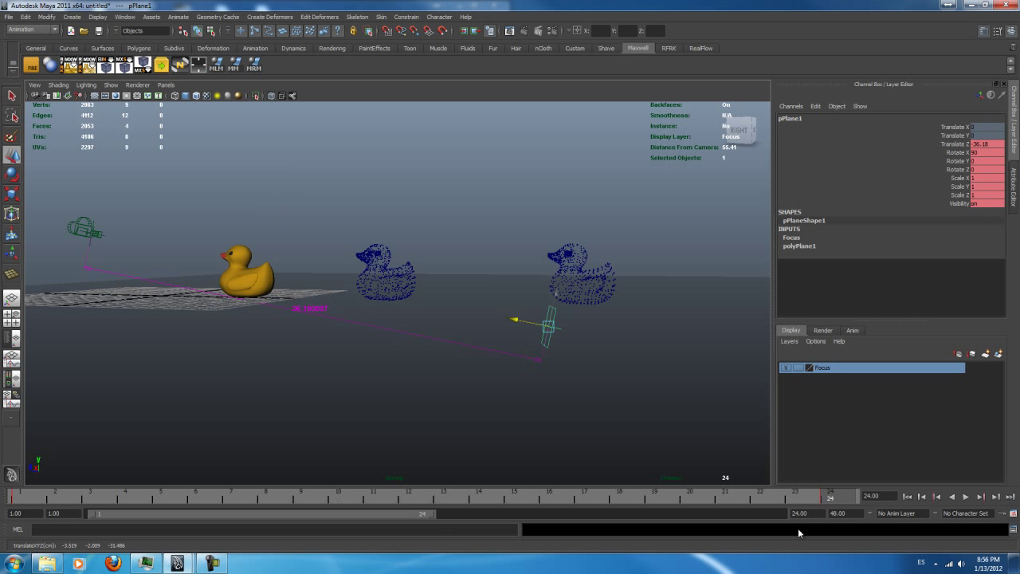
drag(720, 497, 831, 500)
drag(622, 340, 525, 316)
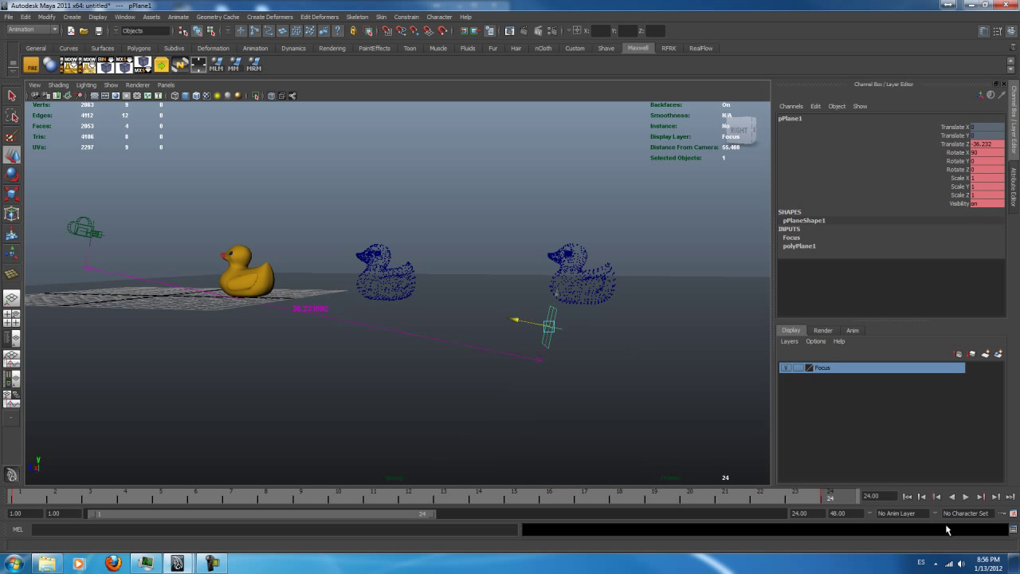
Scrub the animation back to frame 2 and examine the target plane's Maxwell Render visibility attributes
drag(763, 503, 73, 468)
scroll(304, 351, up, 3)
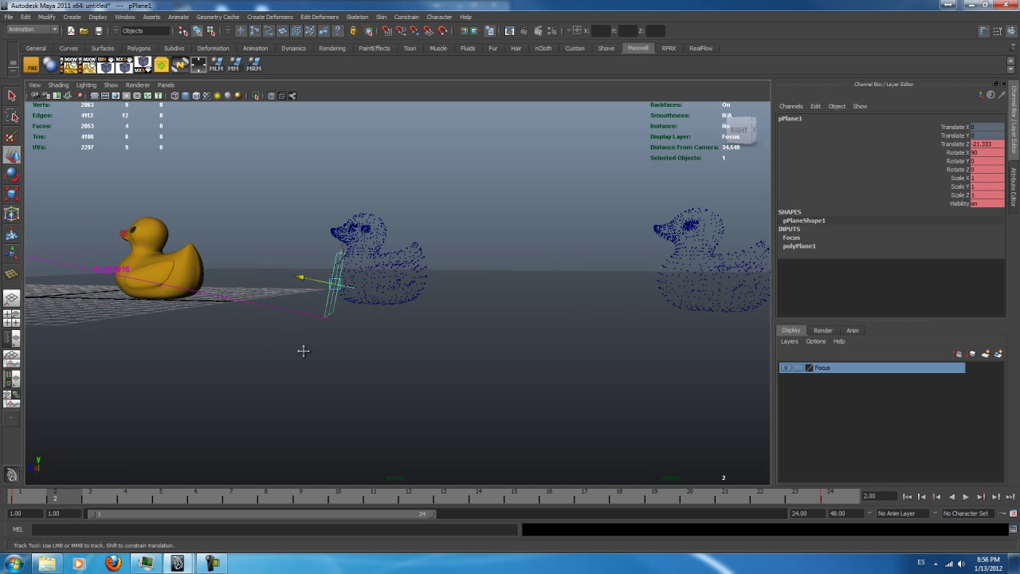
alt+middle_drag(303, 350, 610, 412)
scroll(482, 354, up, 3)
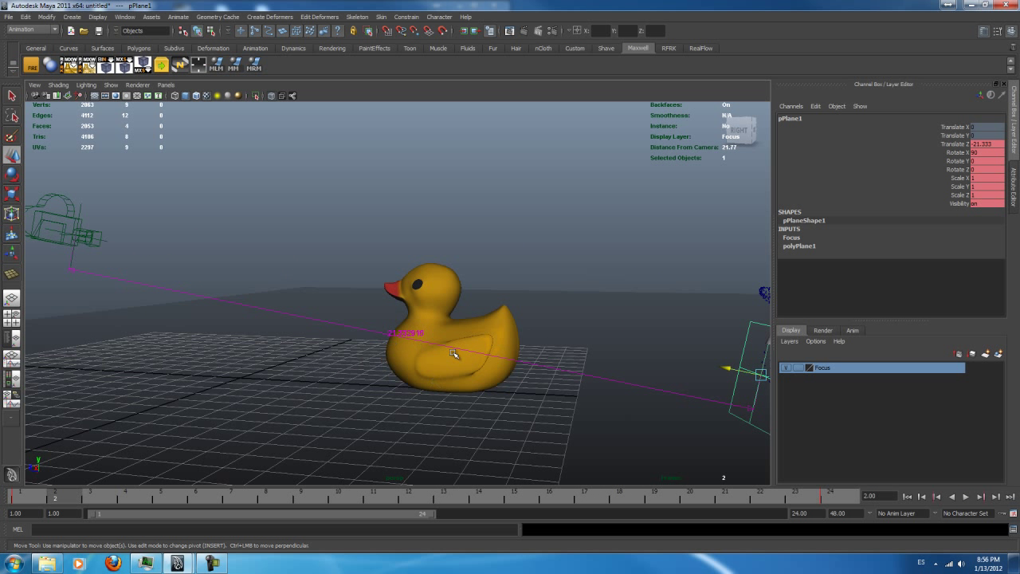
click(1014, 200)
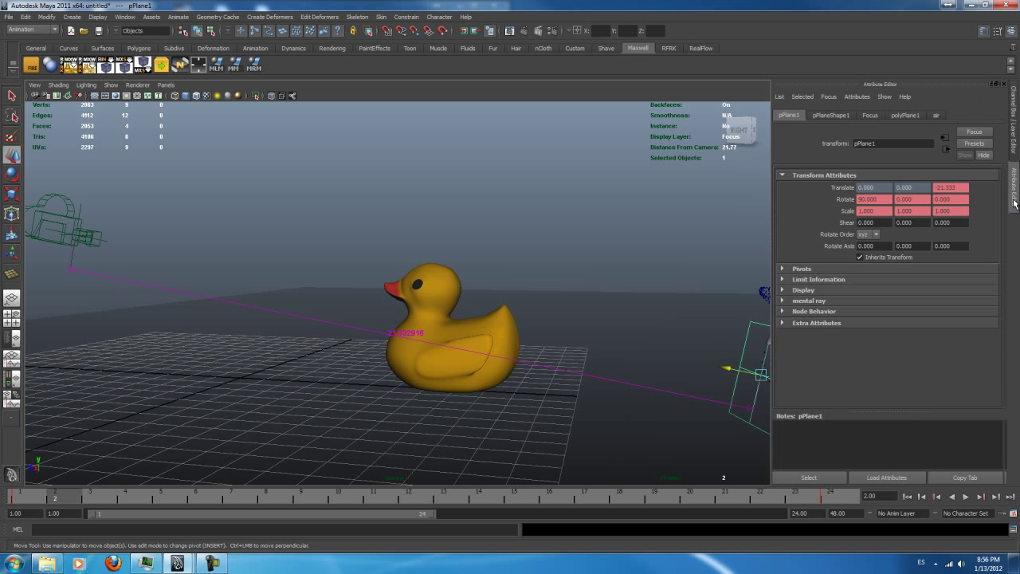
click(847, 116)
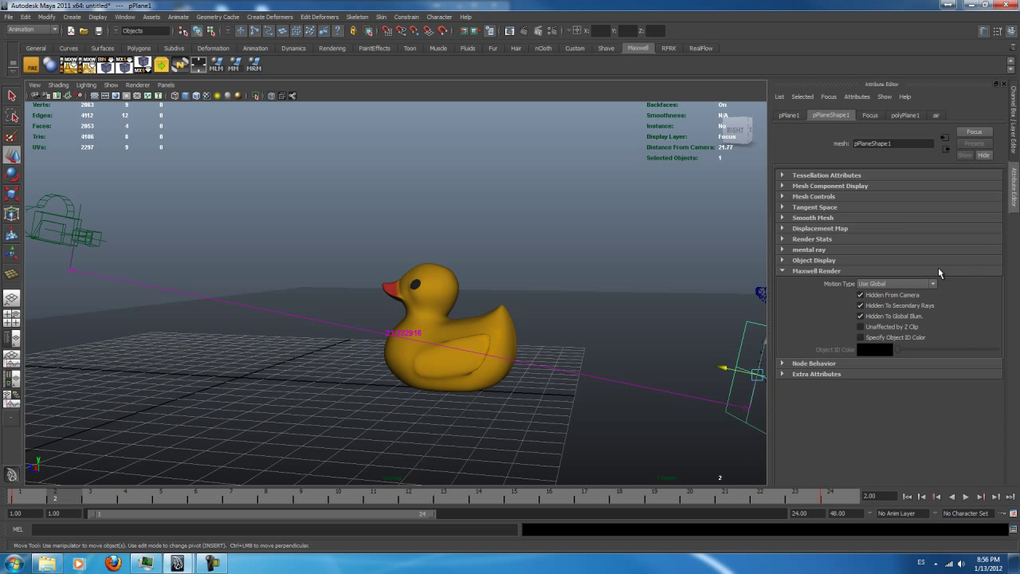
Select renderCam, look through it and go to frame 22 to examine its animated focus distance
click(57, 223)
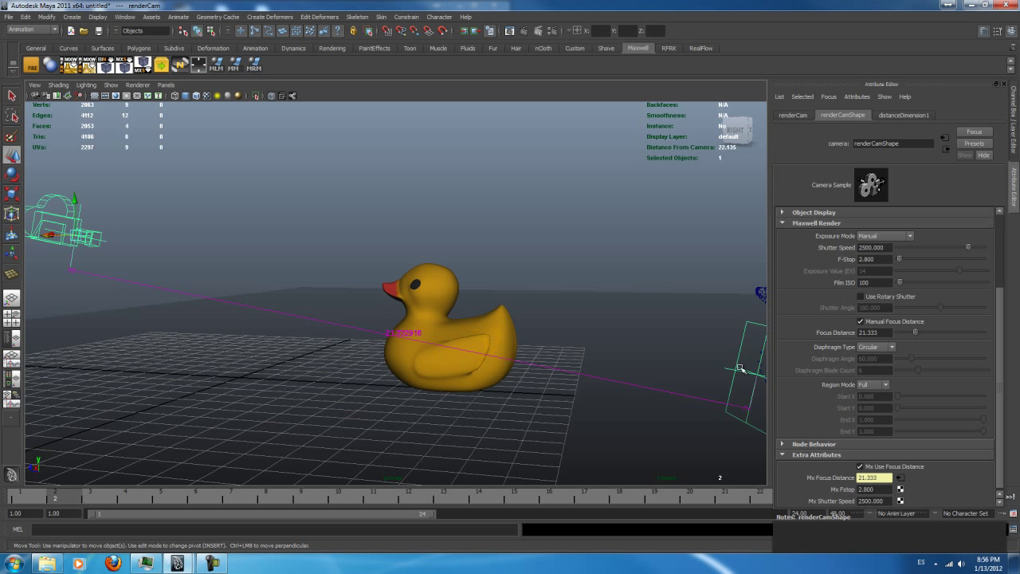
scroll(586, 269, down, 3)
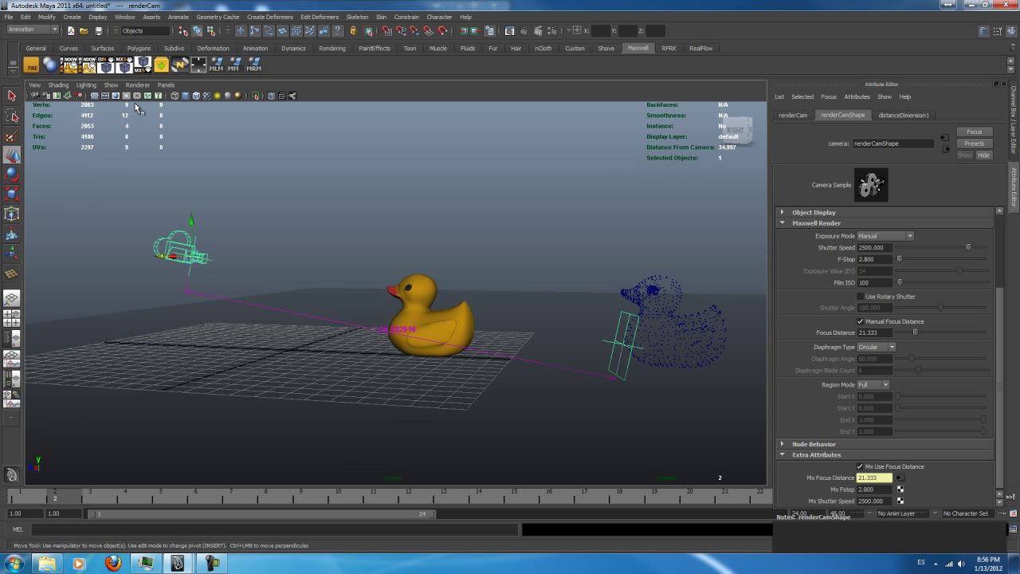
click(166, 85)
mouse_move(238, 98)
click(294, 106)
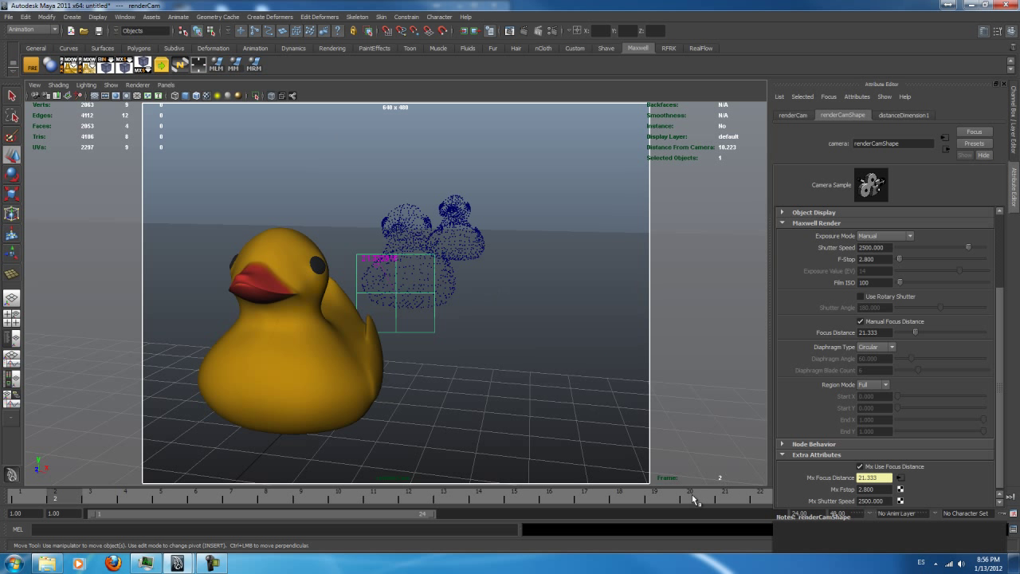
click(761, 499)
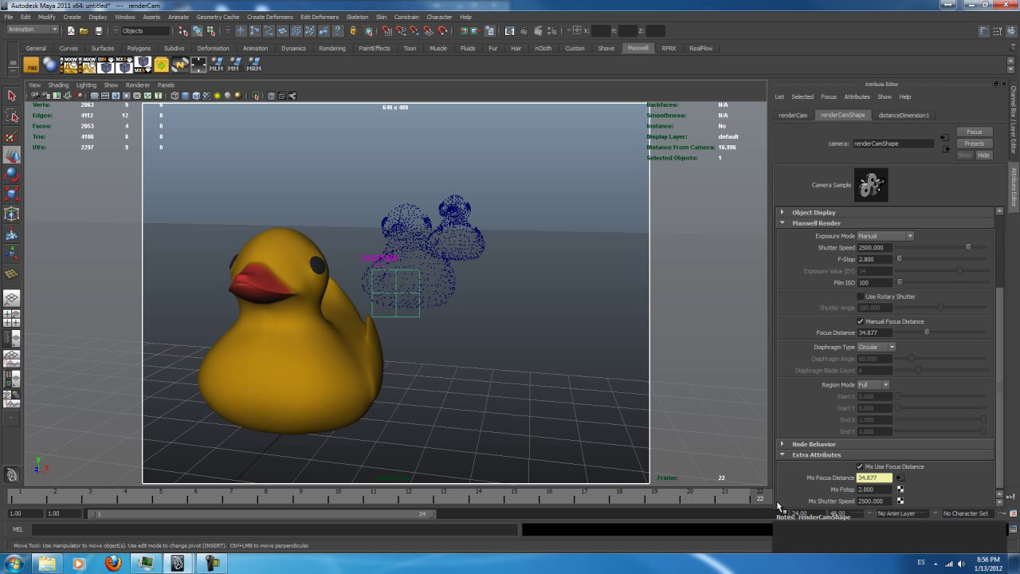
Run a Maxwell test render of frame 22, stop and close it, and return to the perspective view
click(582, 192)
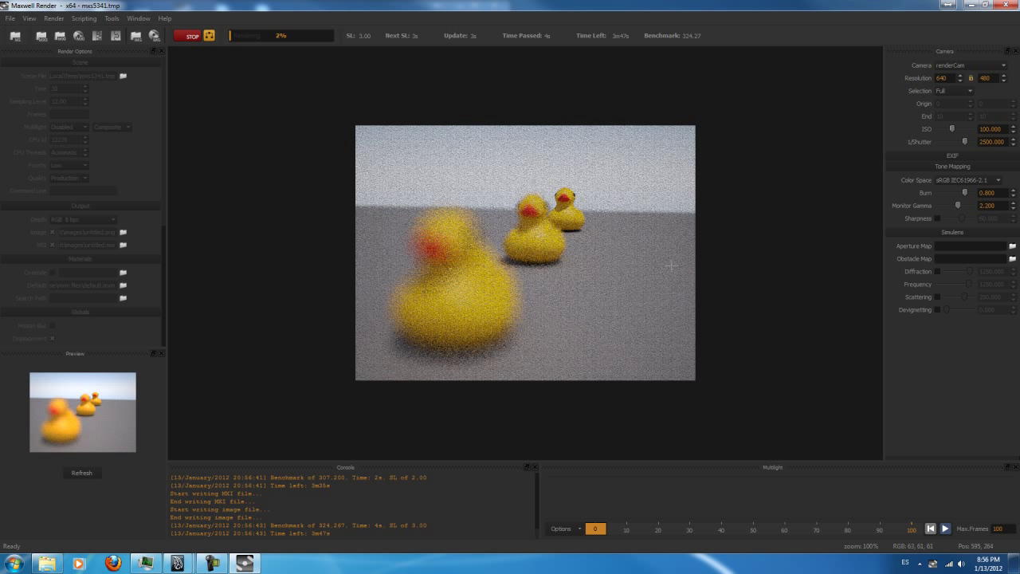
click(188, 37)
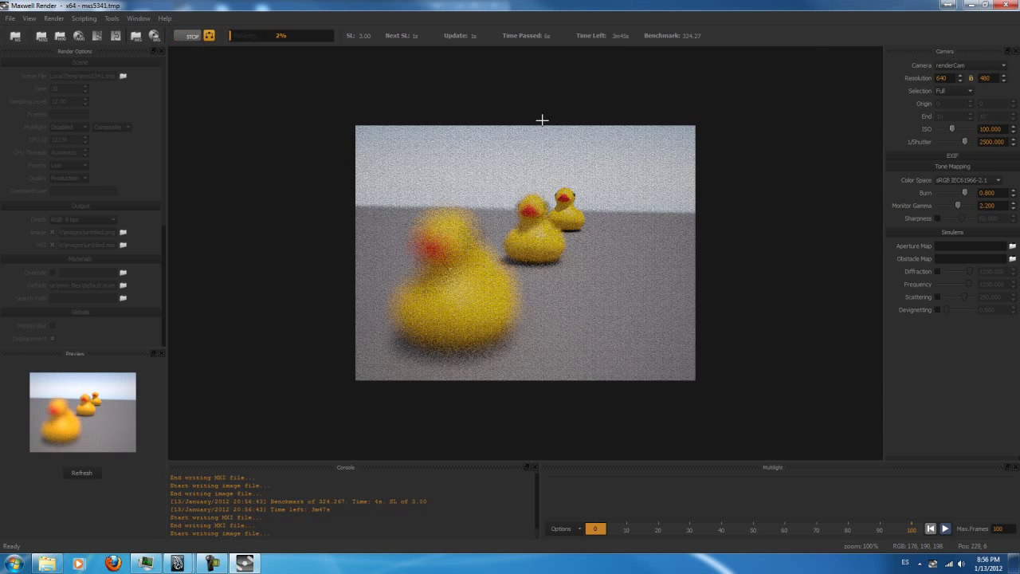
click(1001, 4)
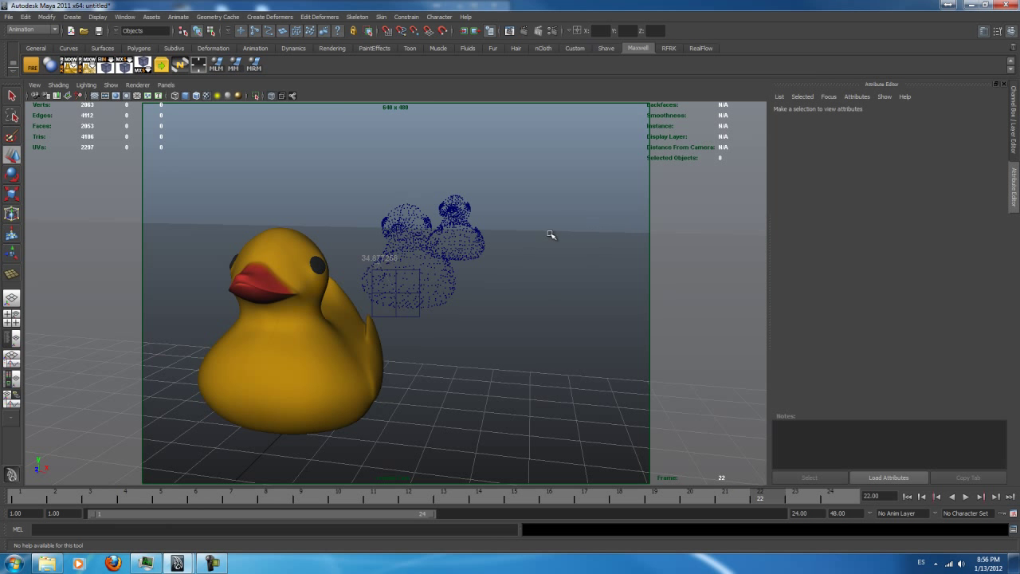
key(space)
drag(523, 212, 360, 275)
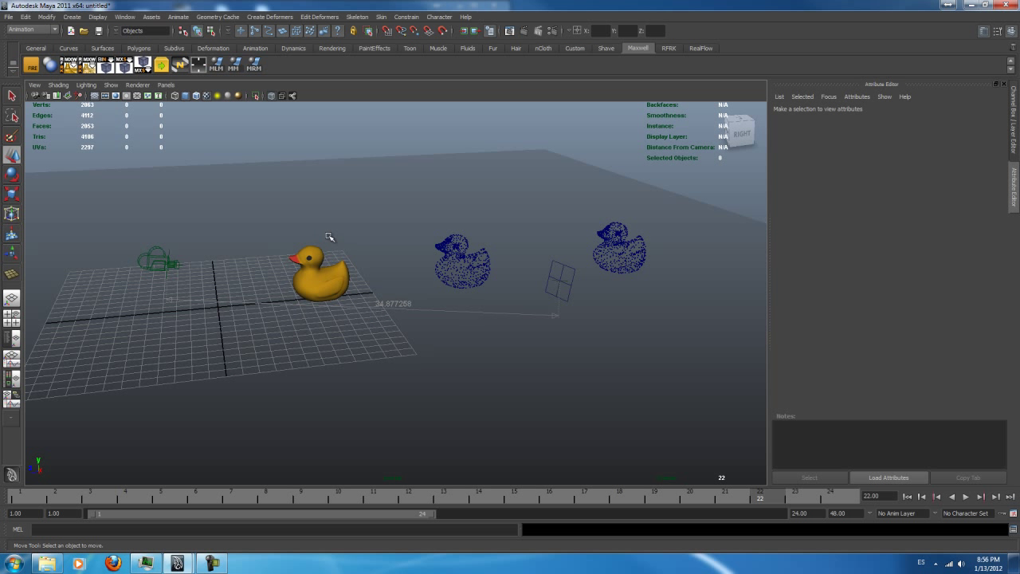